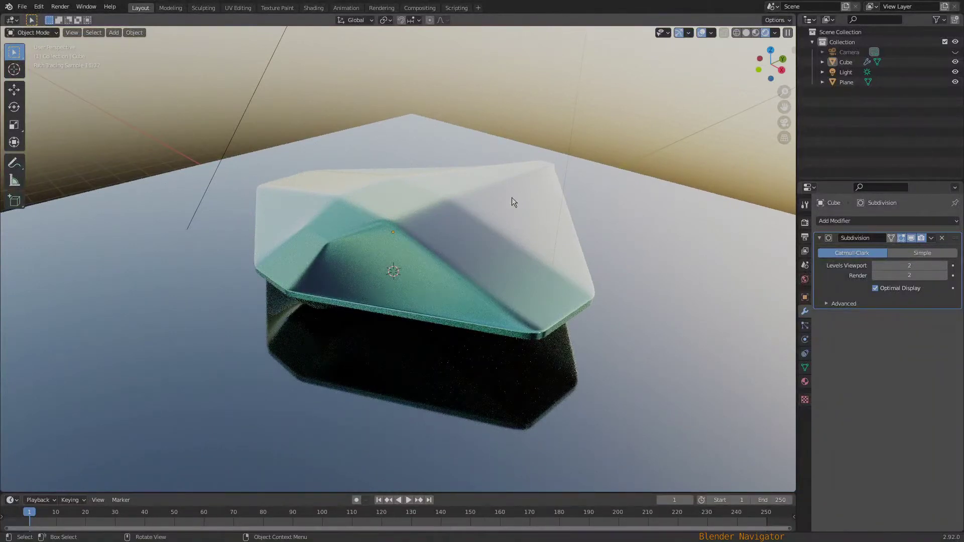
scroll(512, 197, up, 3)
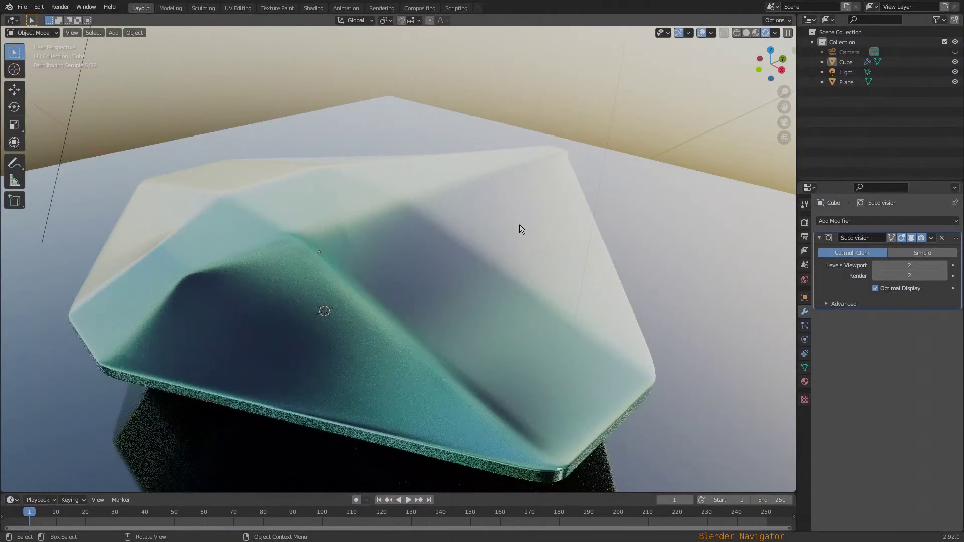
ctrl+middle_drag(502, 227, 448, 278)
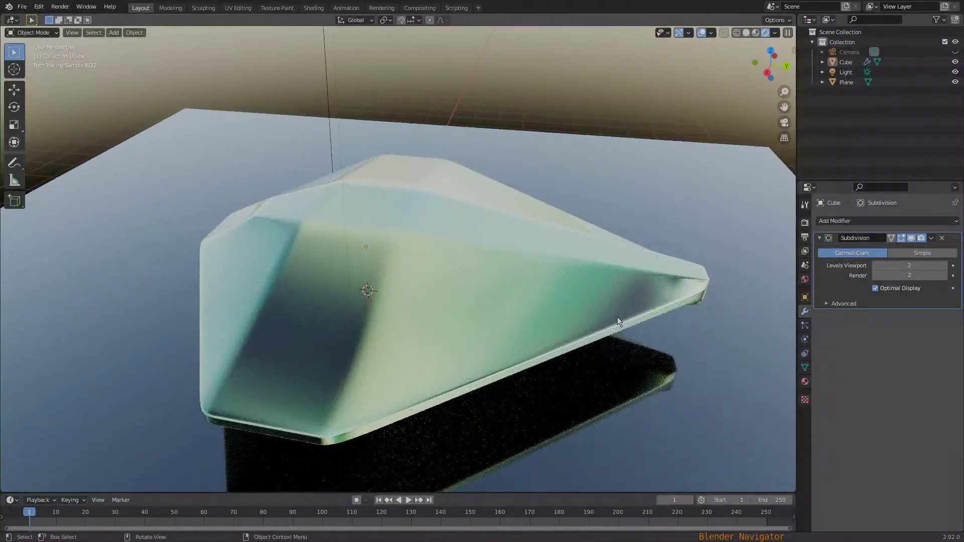
ctrl+middle_drag(525, 276, 443, 233)
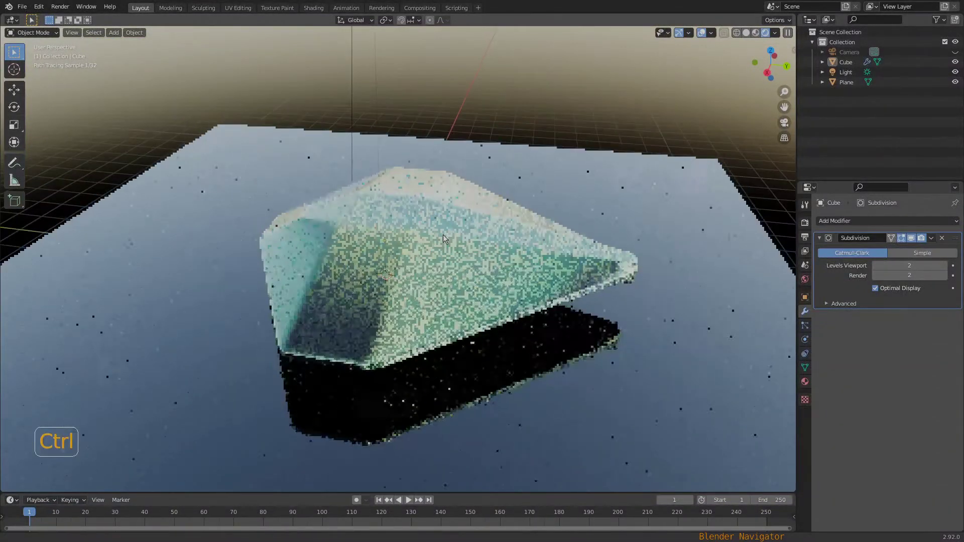
ctrl+scroll(442, 235, up, 3)
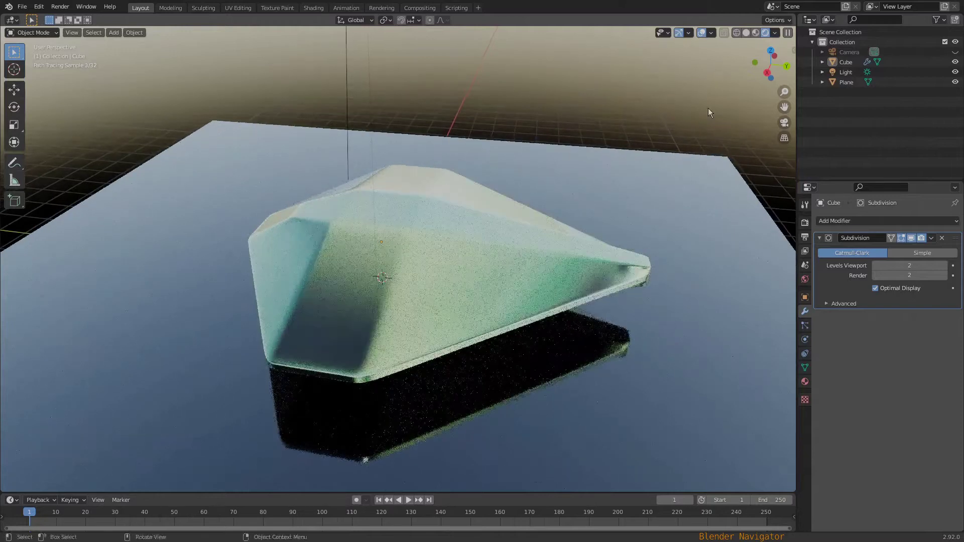
middle_drag(338, 273, 420, 272)
ctrl+middle_drag(411, 221, 415, 211)
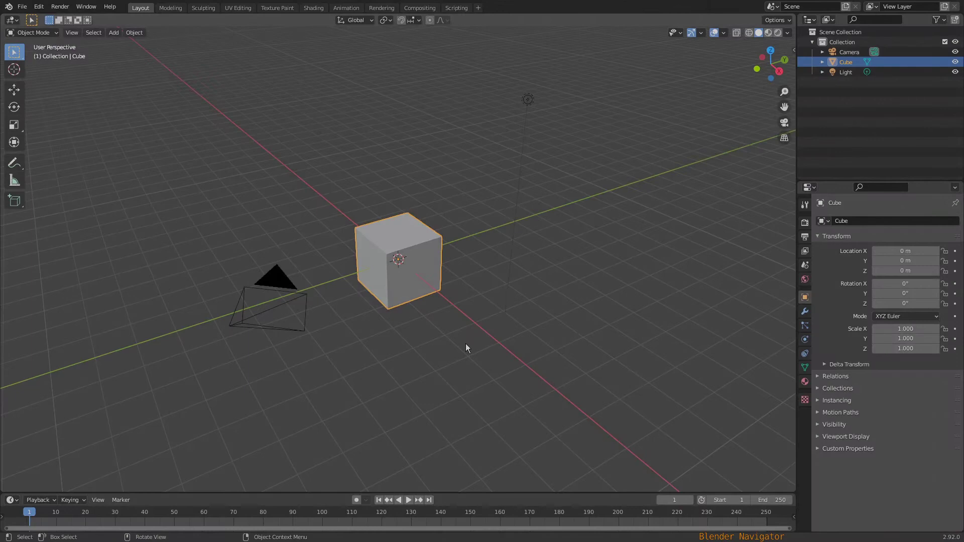
In Edit Mode, extrude the cube's negative Y face outward and scale the new end face down to about 0.75.
key(Tab)
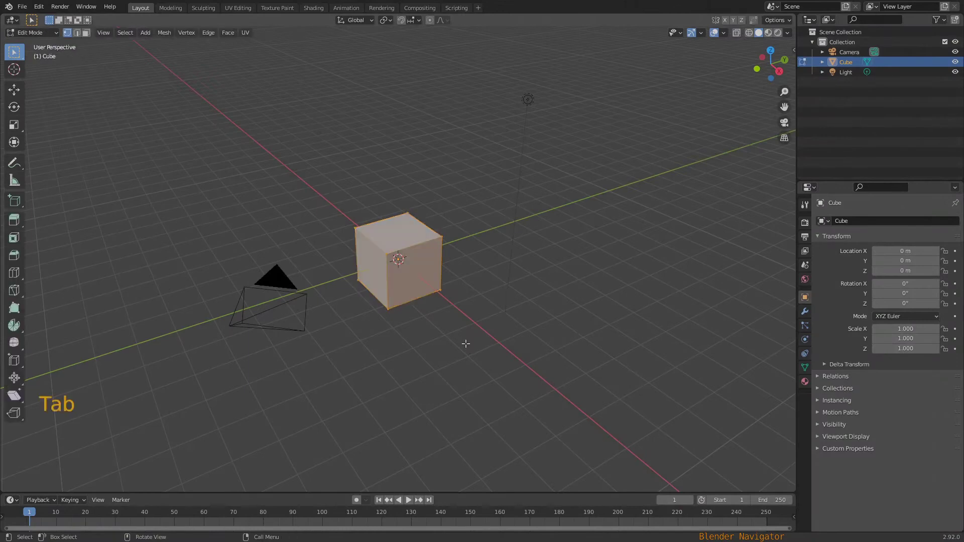
scroll(411, 276, up, 2)
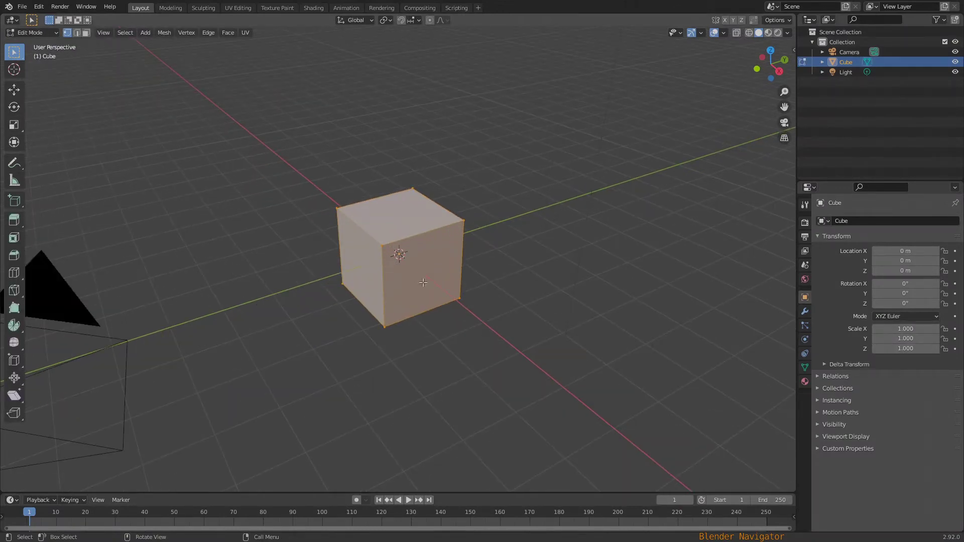
click(359, 276)
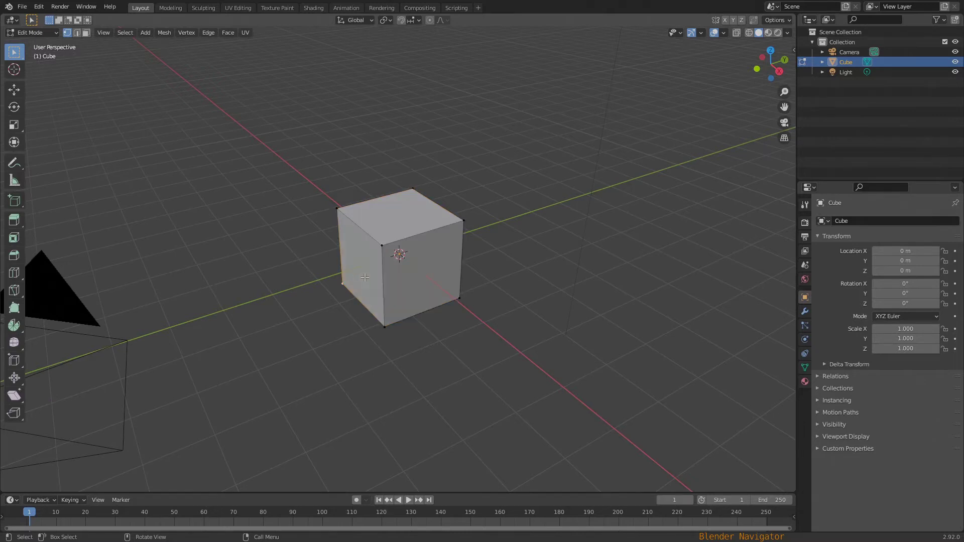
key(3)
click(365, 278)
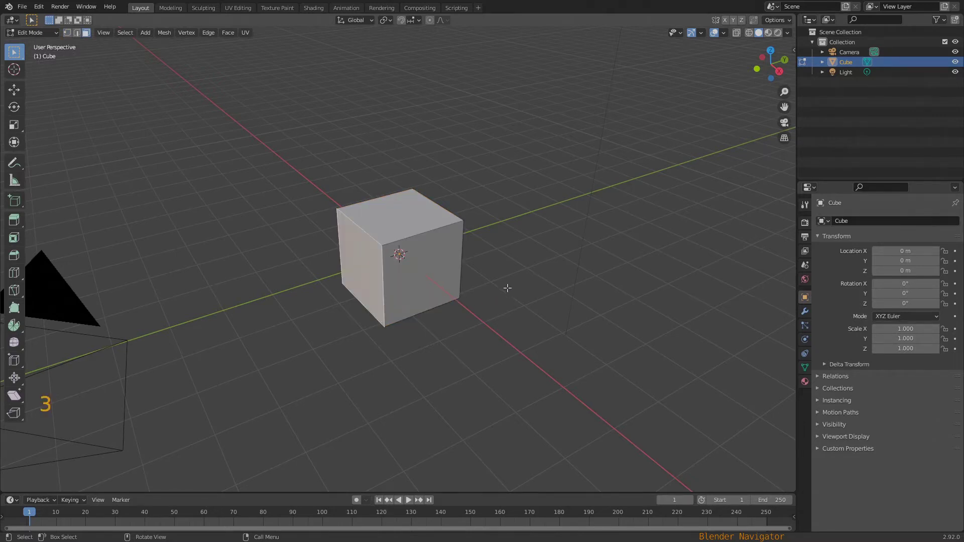
key(e)
click(530, 346)
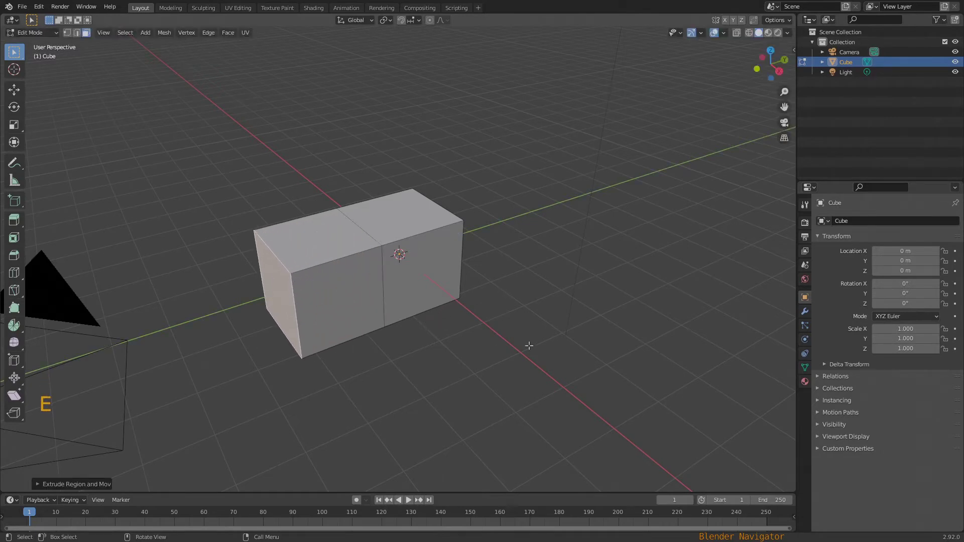
key(s)
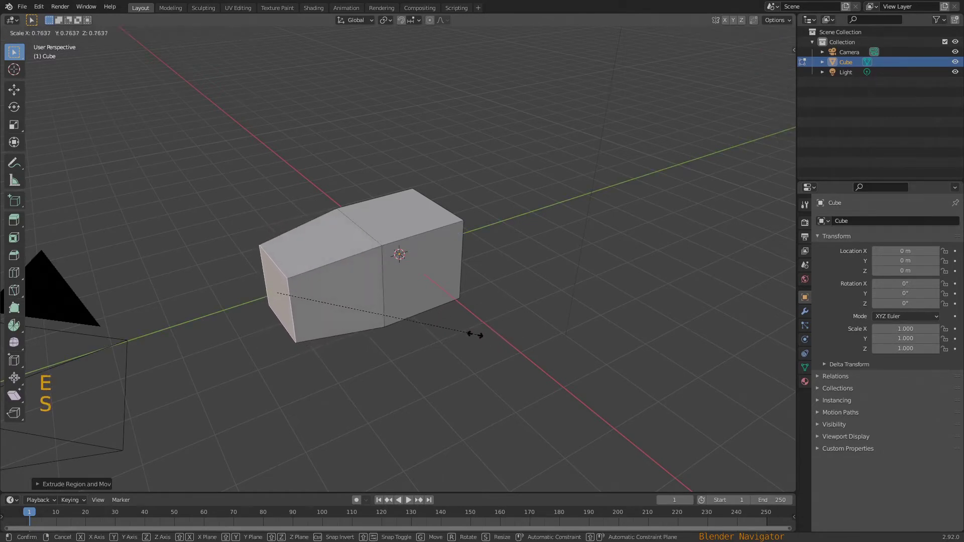
click(466, 335)
Extrude the cube's positive Y face by about 5.8 m and scale the end face down to about 0.28.
middle_drag(600, 333, 511, 333)
click(437, 388)
scroll(418, 230, down, 3)
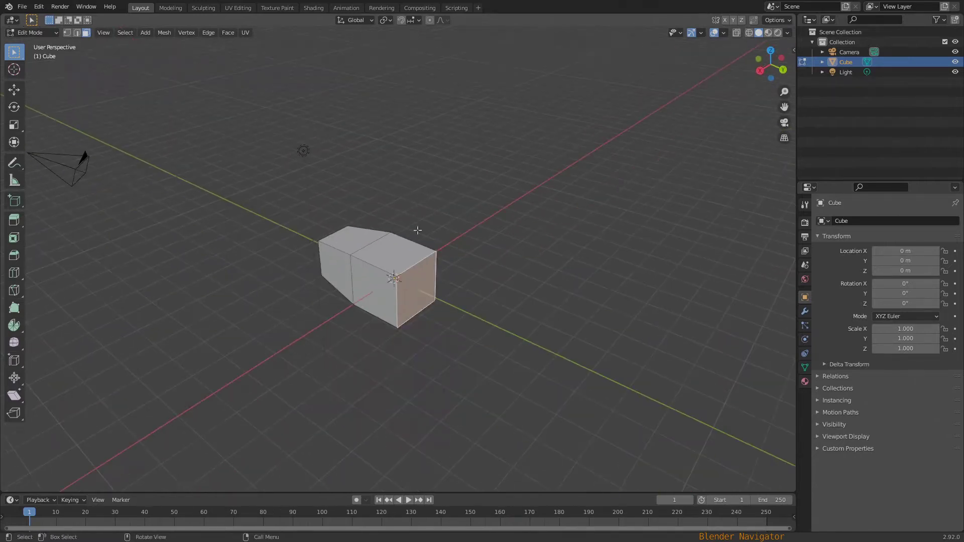
key(e)
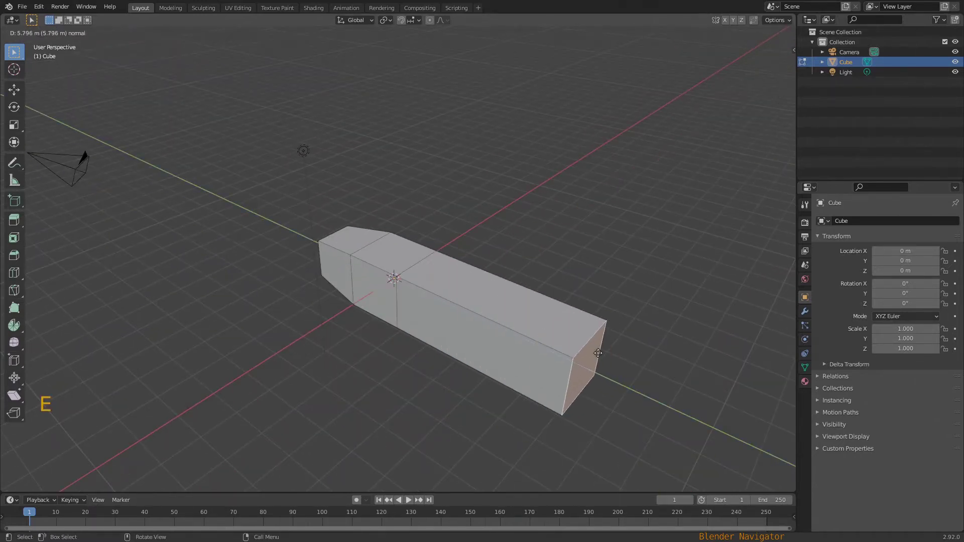
click(601, 355)
key(s)
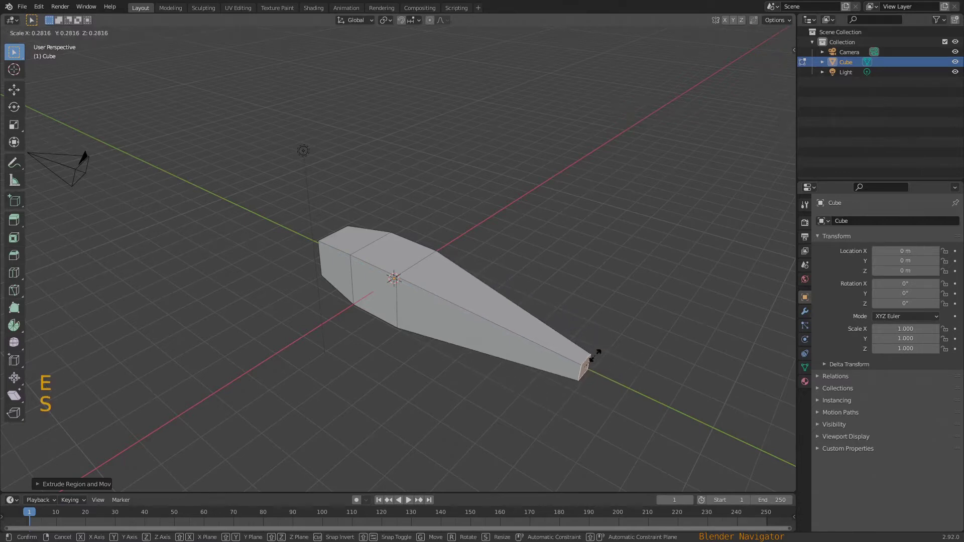
click(593, 360)
Select the ring of vertical edges around the body and subdivide it with 2 cuts.
middle_drag(593, 359, 384, 408)
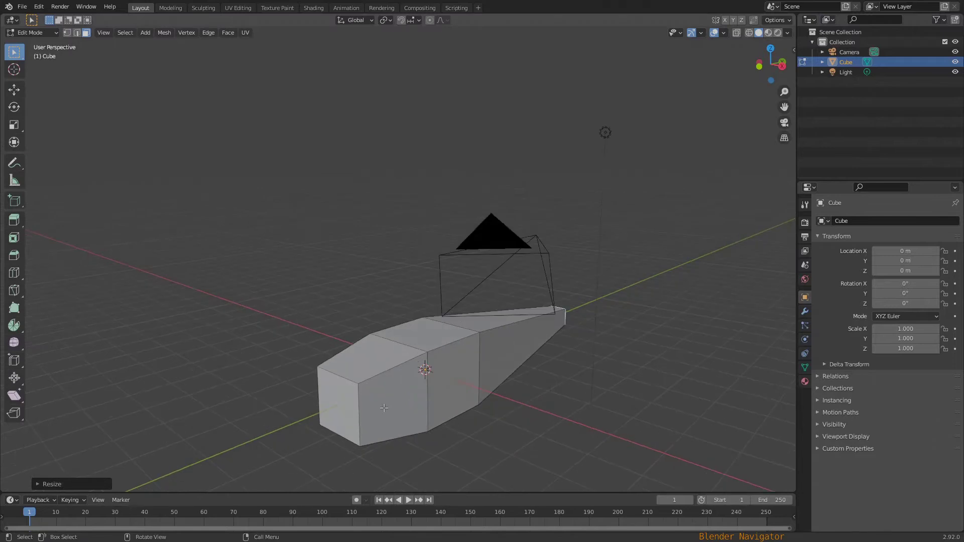
click(359, 411)
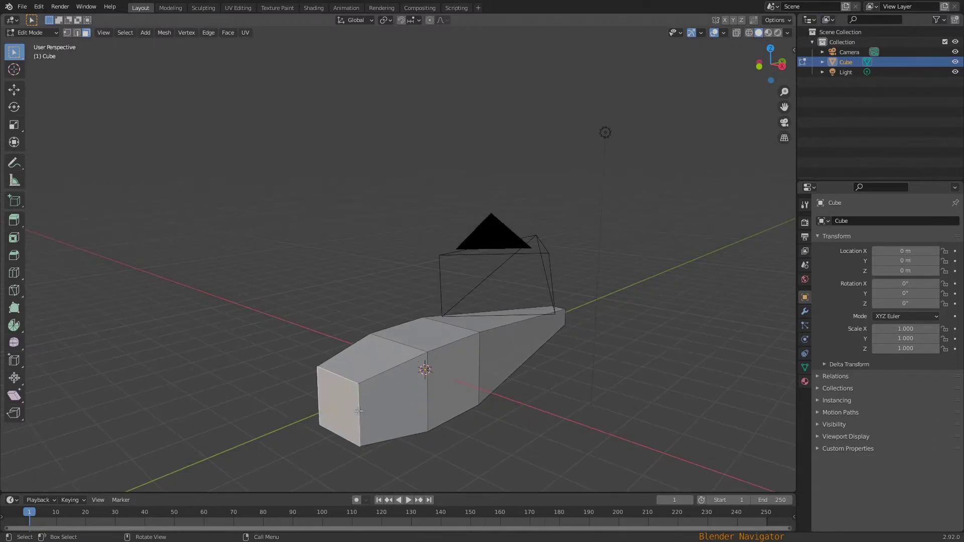
key(2)
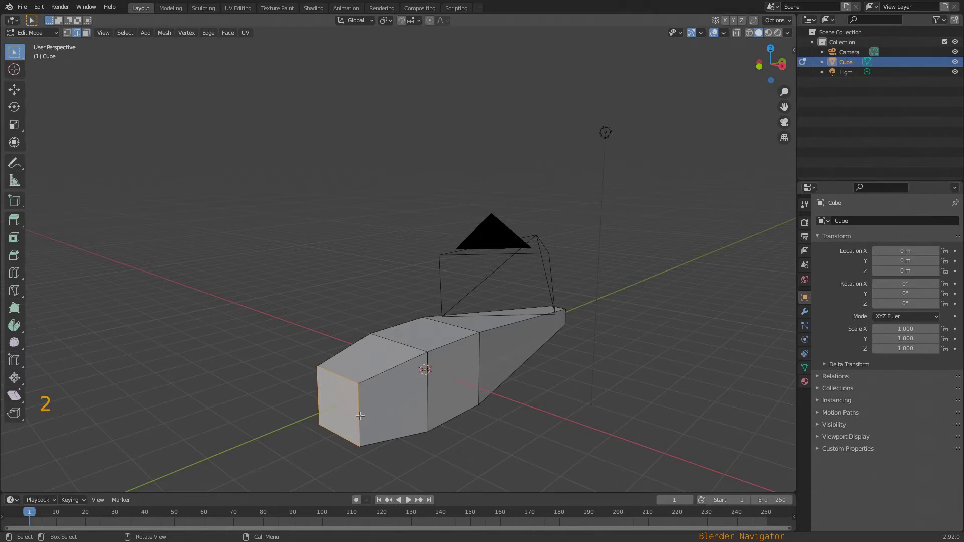
ctrl+alt+click(428, 397)
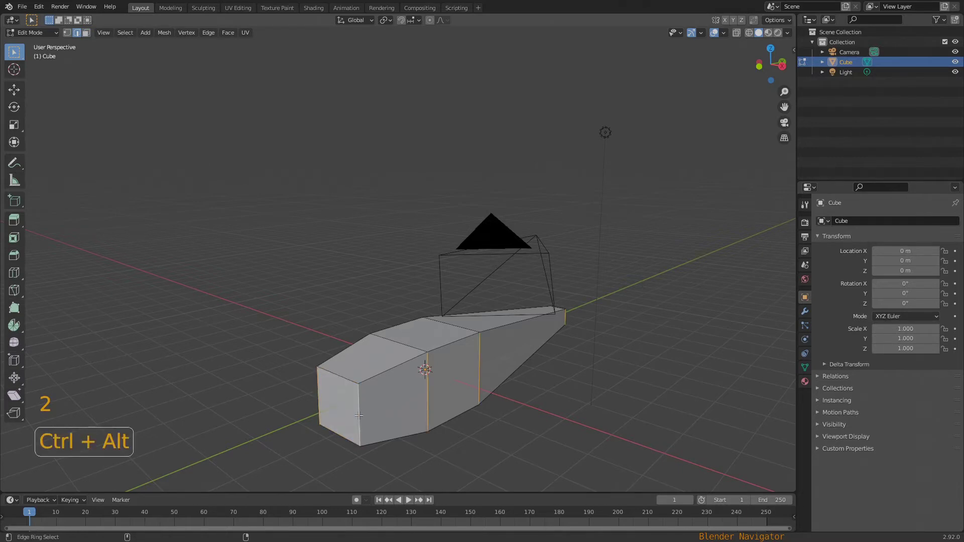
right_click(504, 416)
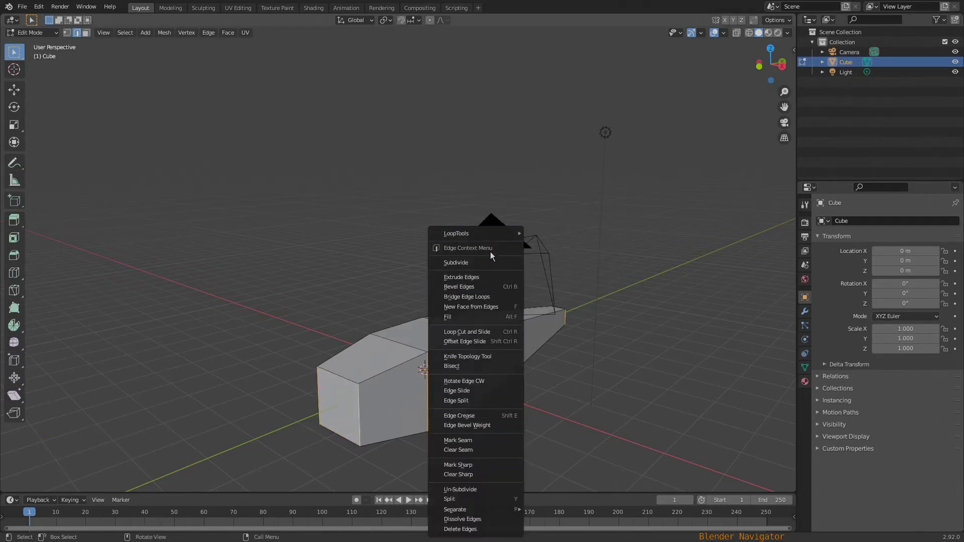
click(492, 263)
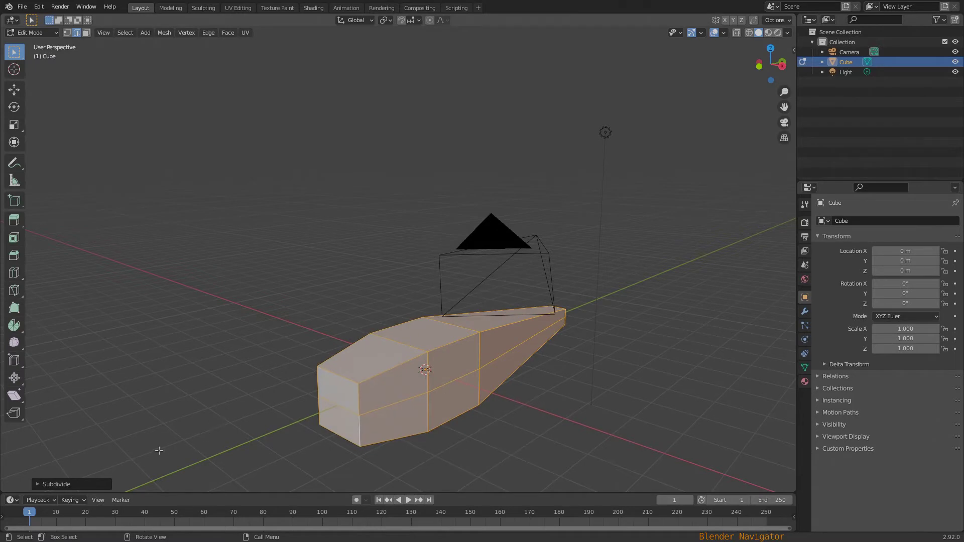
click(69, 482)
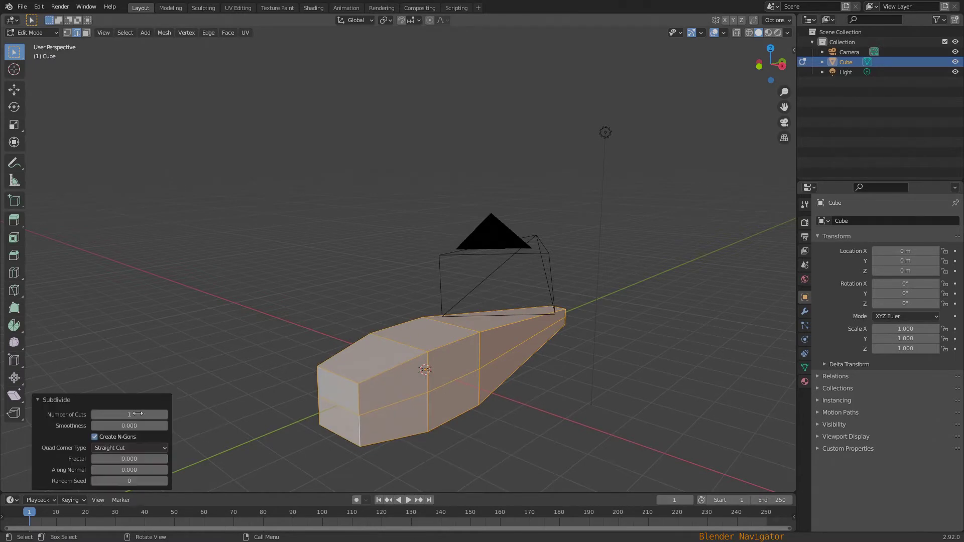
click(165, 415)
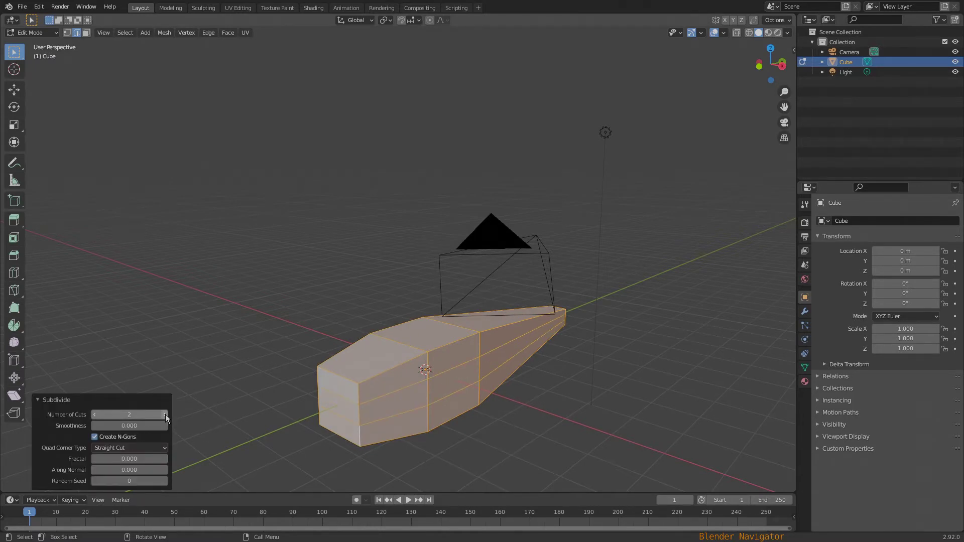
Select the middle faces on both sides of the central section and scale them along X by about 5.19 to form wings.
click(452, 390)
key(3)
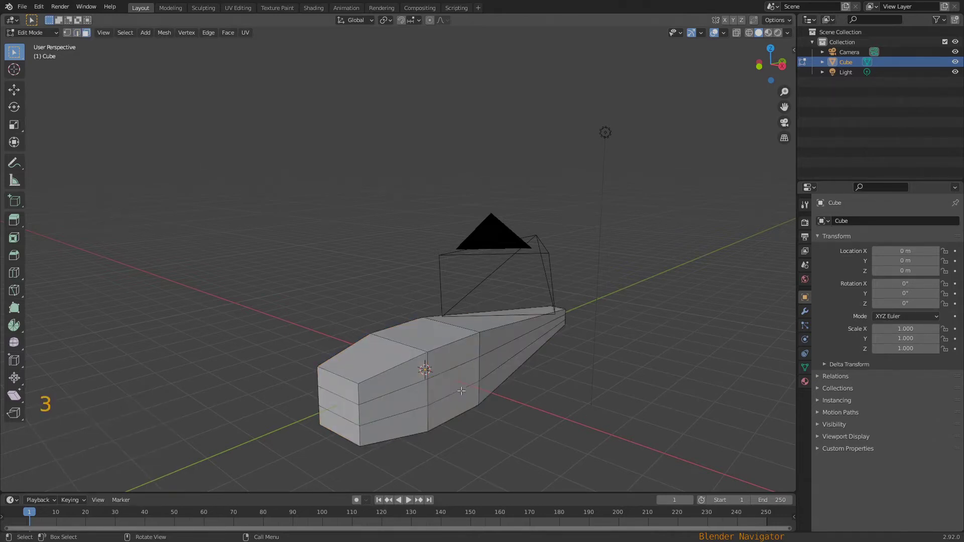
click(453, 390)
middle_drag(349, 422, 511, 438)
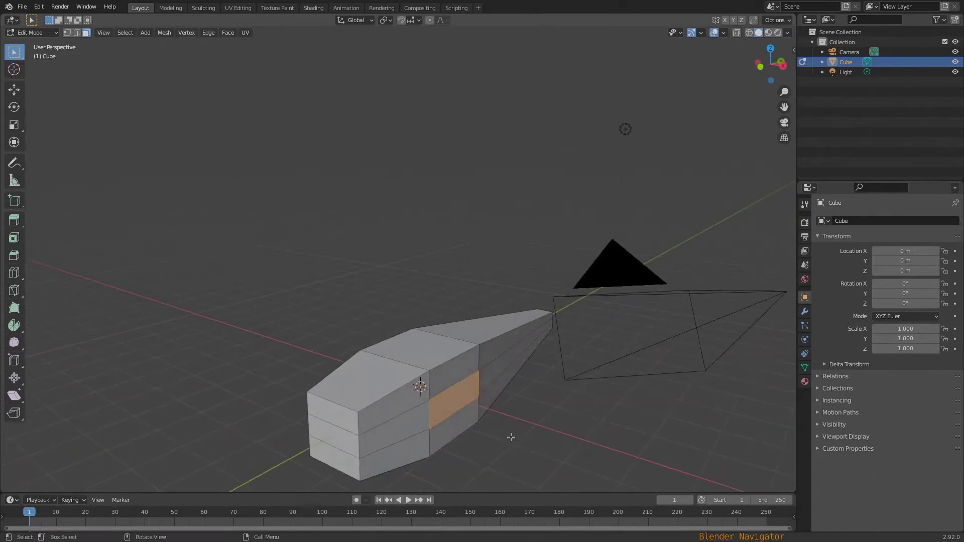
key(s)
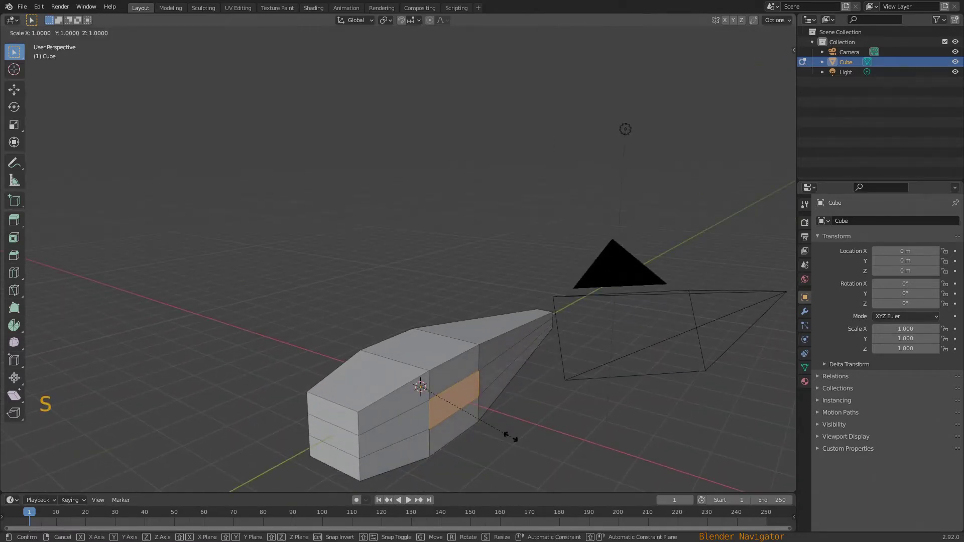
key(x)
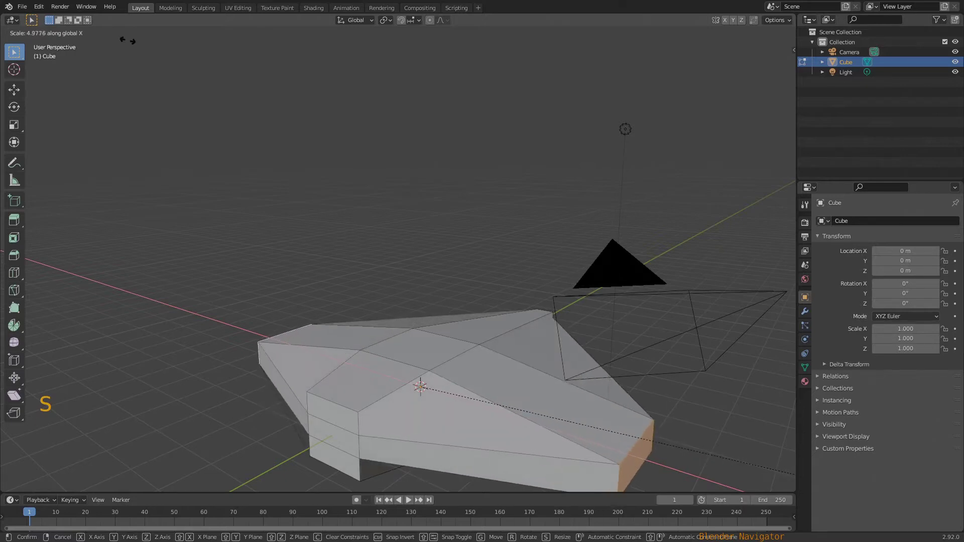
click(149, 43)
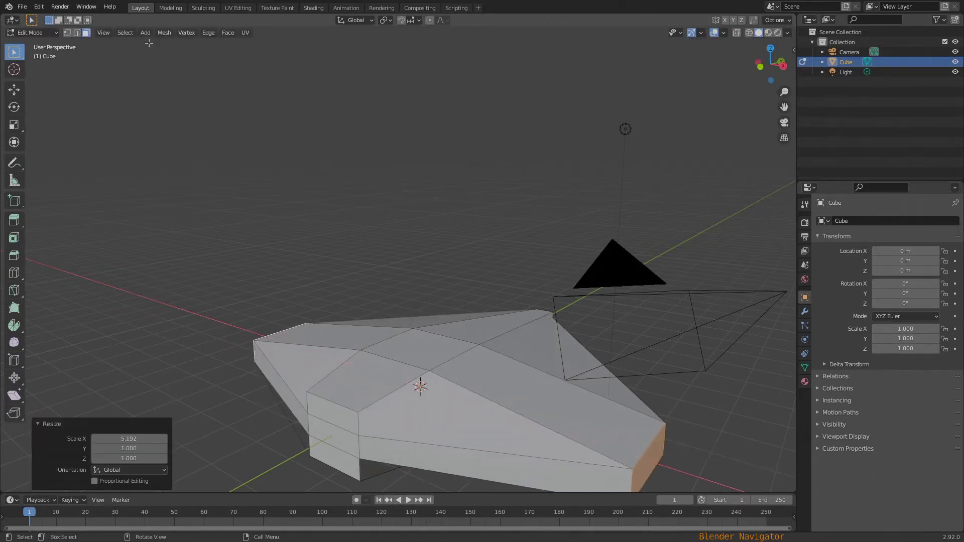
Select the middle face of the negative Y end and move it about -0.68 m along Y.
scroll(414, 128, down, 5)
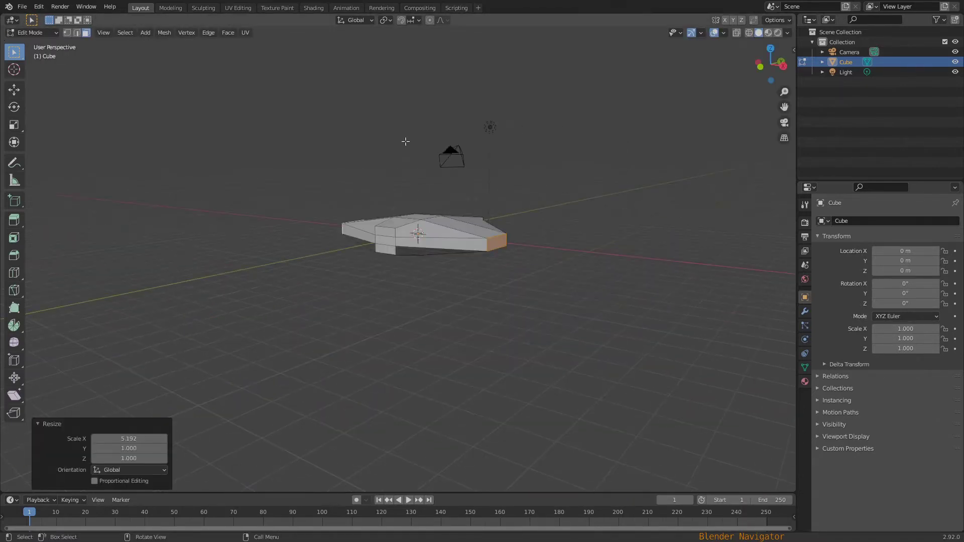
middle_drag(406, 142, 399, 222)
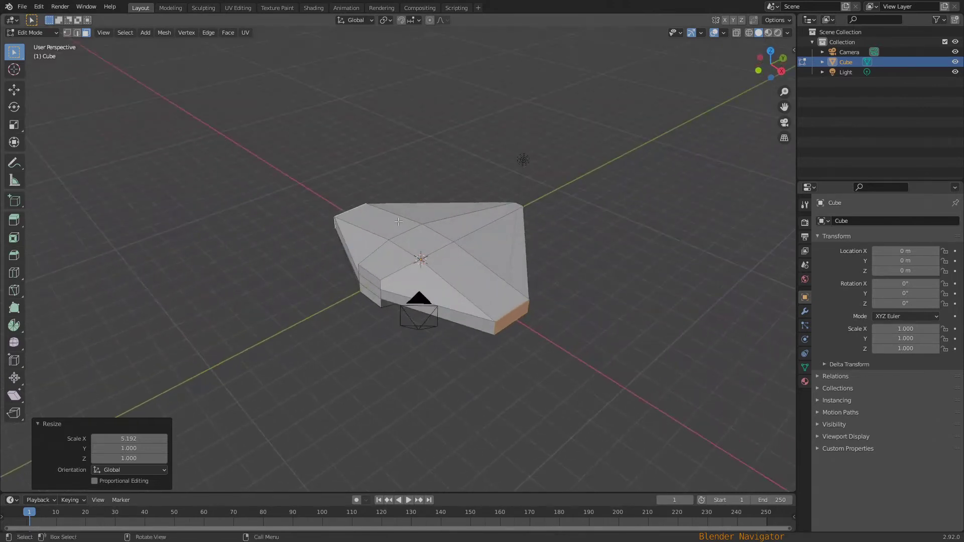
scroll(360, 288, up, 2)
click(363, 302)
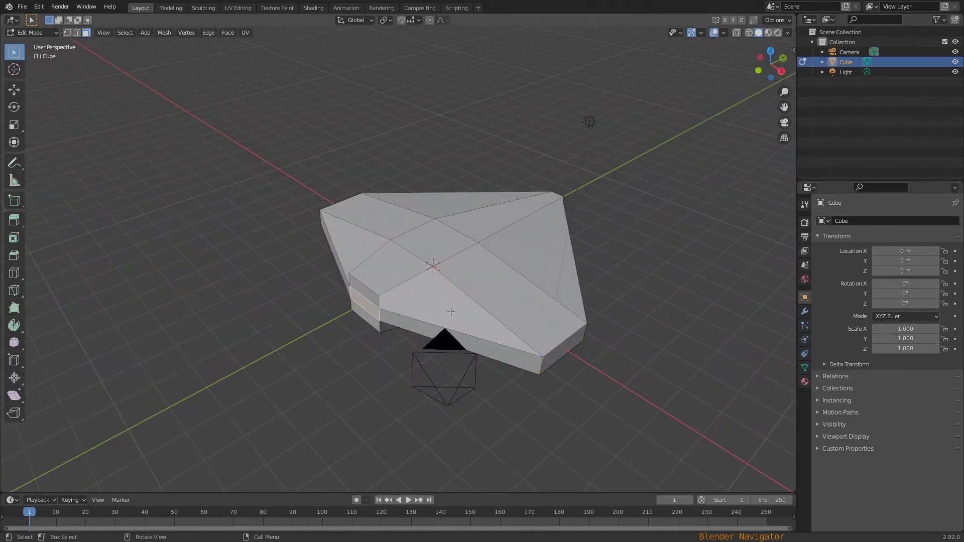
key(g)
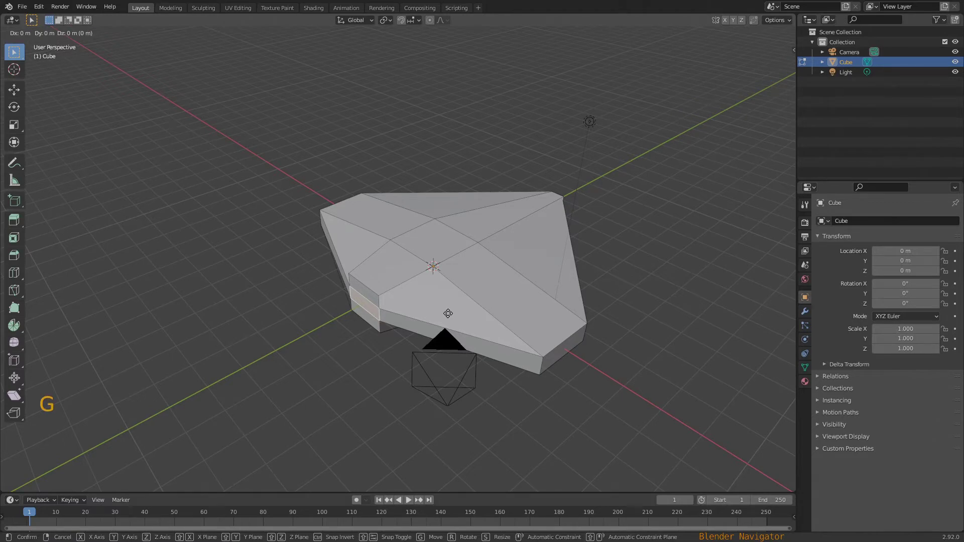
key(y)
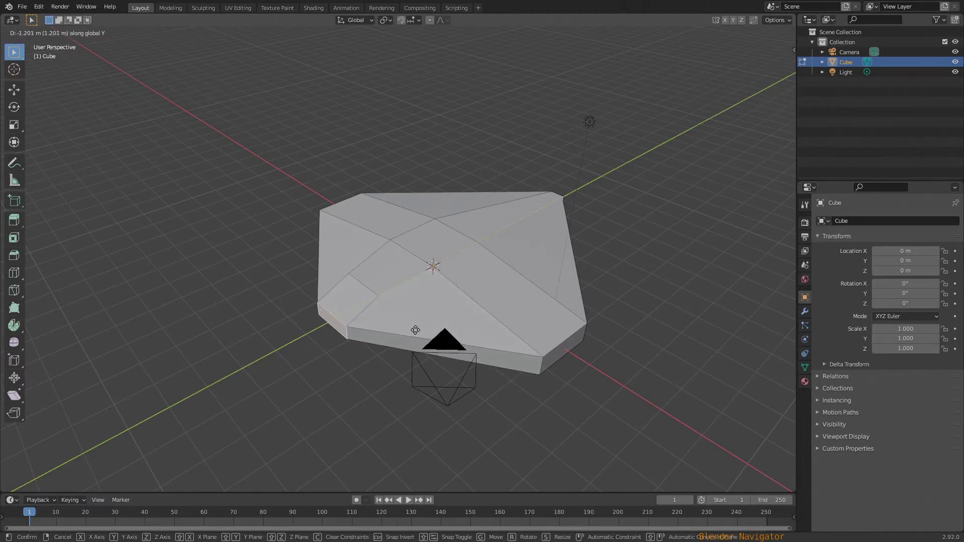
click(430, 328)
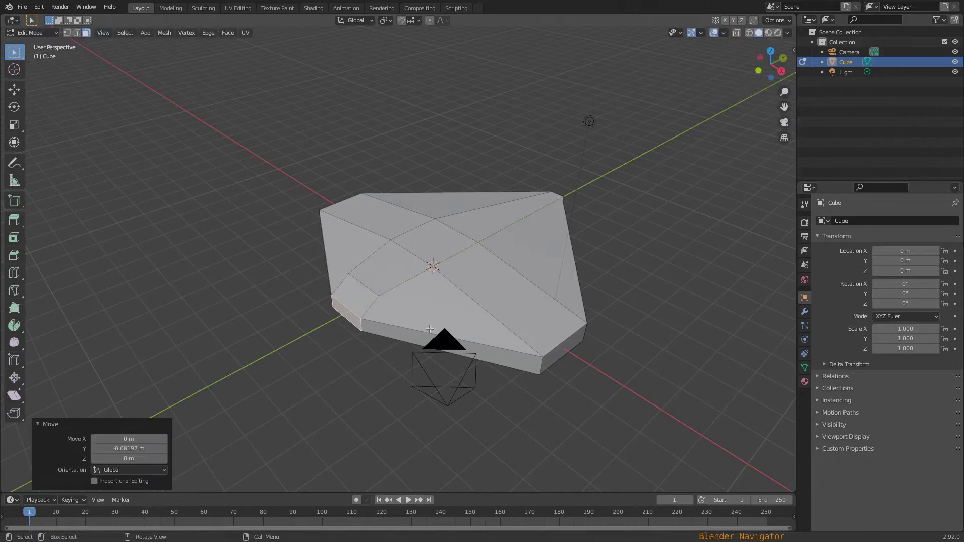
Select the end faces of both wing tips and scale them along Z to about 0.27.
middle_drag(430, 329, 400, 400)
scroll(597, 271, up, 5)
scroll(555, 296, down, 2)
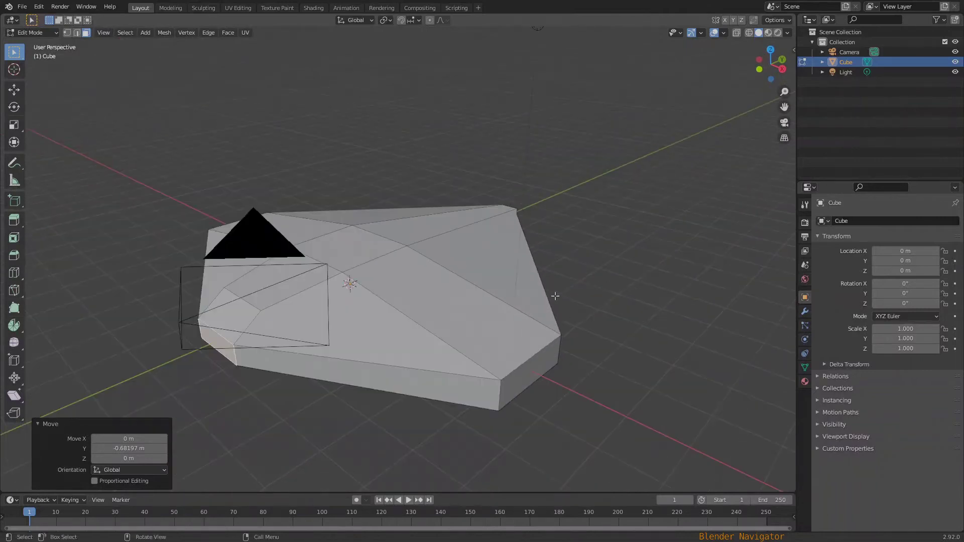
click(513, 374)
middle_drag(293, 370, 261, 456)
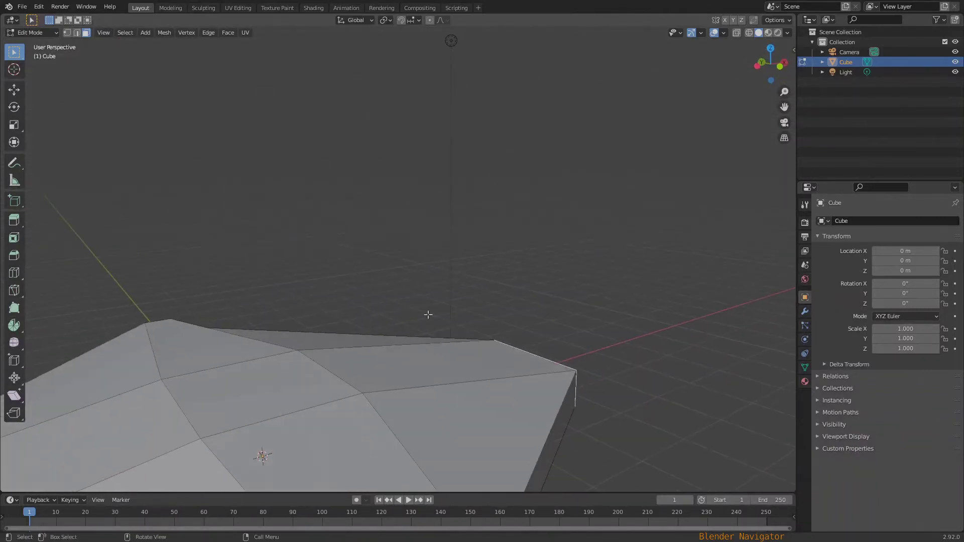
scroll(402, 276, down, 4)
scroll(402, 275, up, 3)
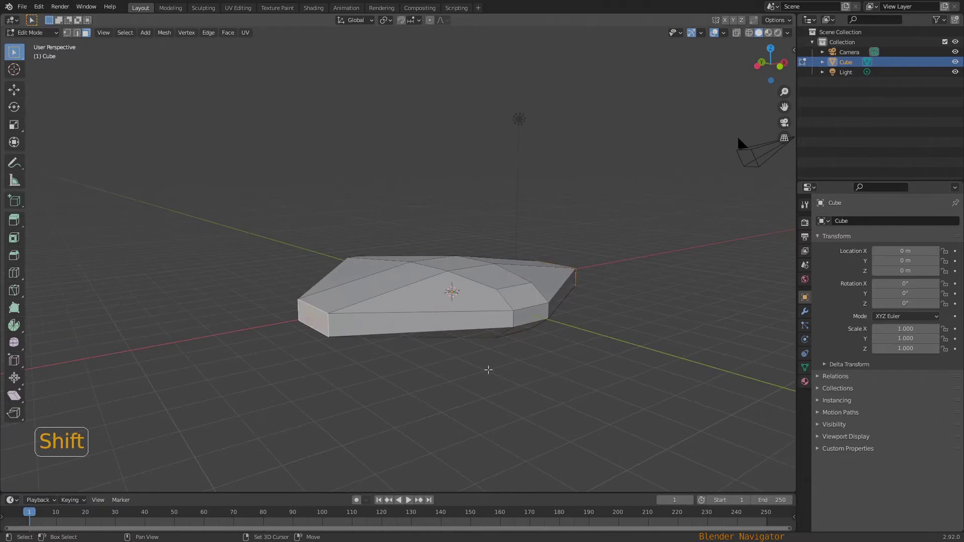
shift+middle_drag(553, 377, 559, 372)
key(s)
key(z)
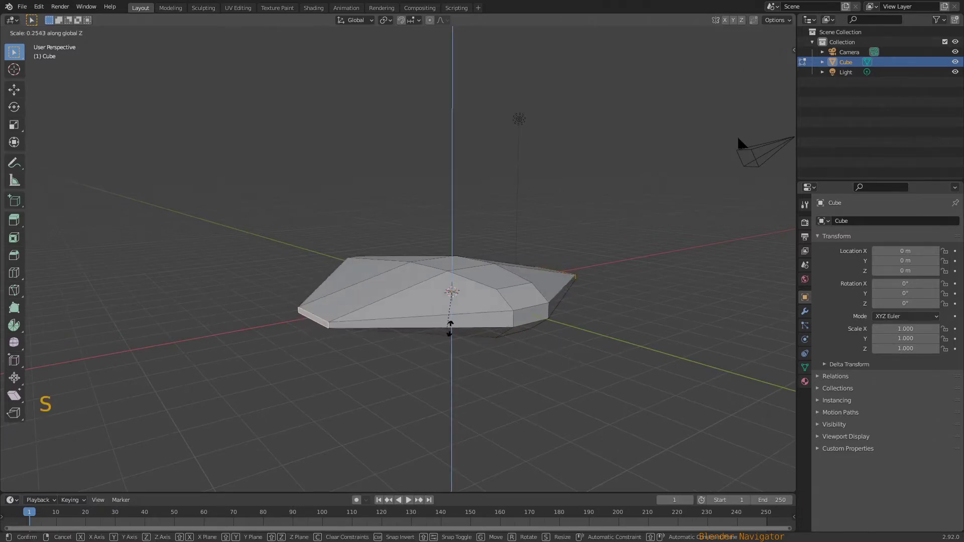
click(456, 329)
middle_drag(456, 329, 537, 386)
scroll(444, 321, up, 5)
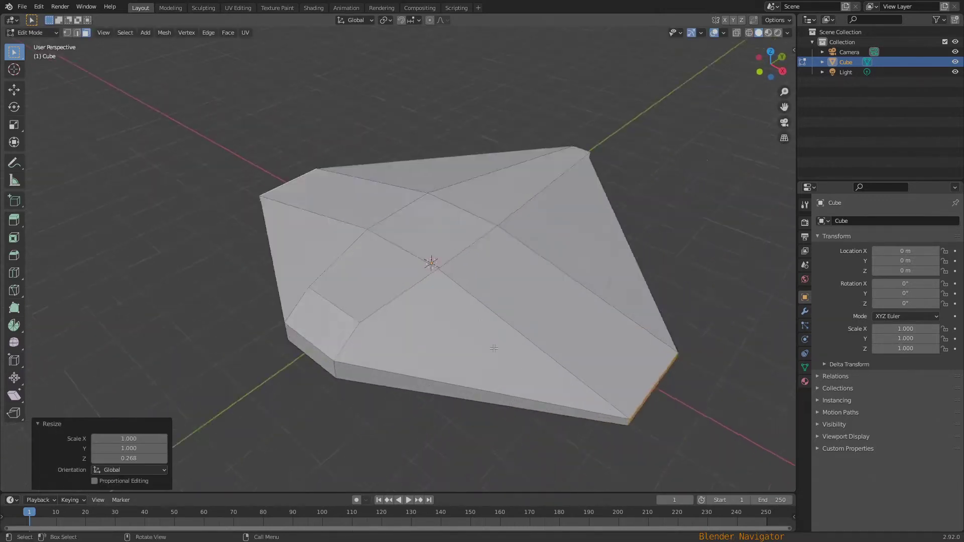
scroll(444, 322, down, 3)
Return to Object Mode and add a Subdivision Surface modifier to the body, set to Simple with viewport level 3.
key(Tab)
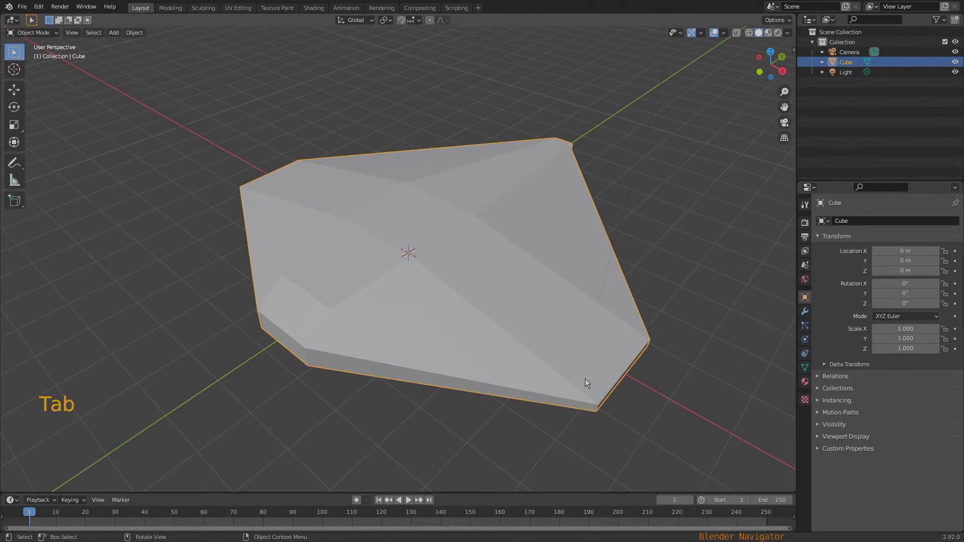
click(805, 312)
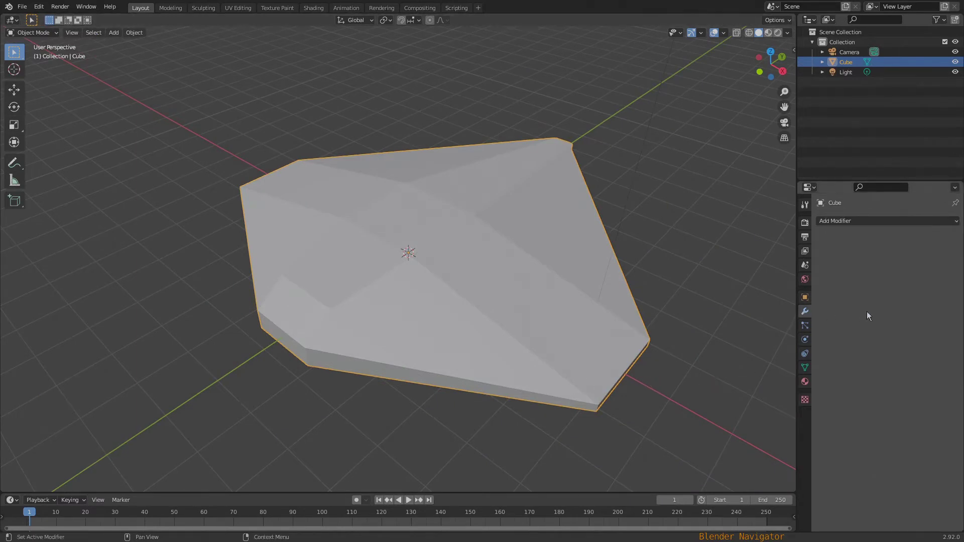
click(858, 223)
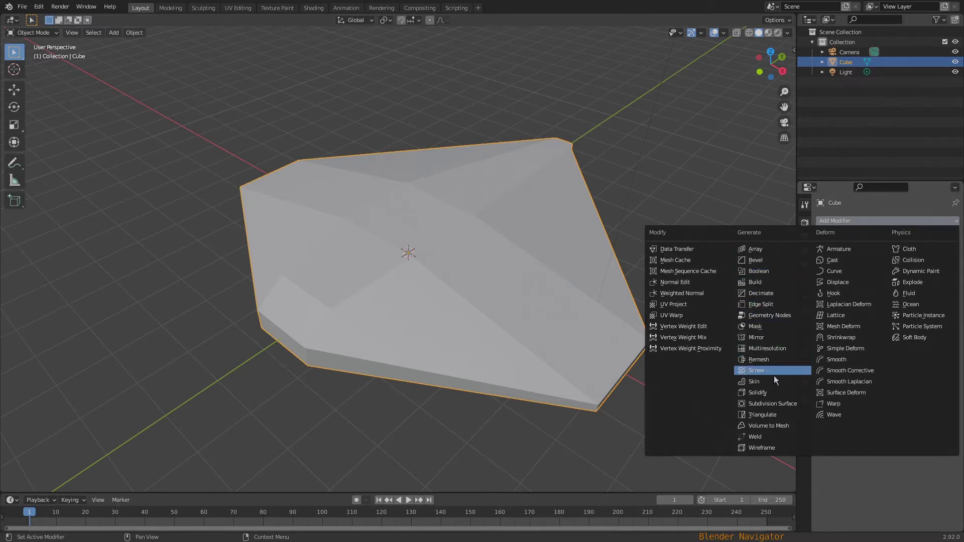
click(779, 407)
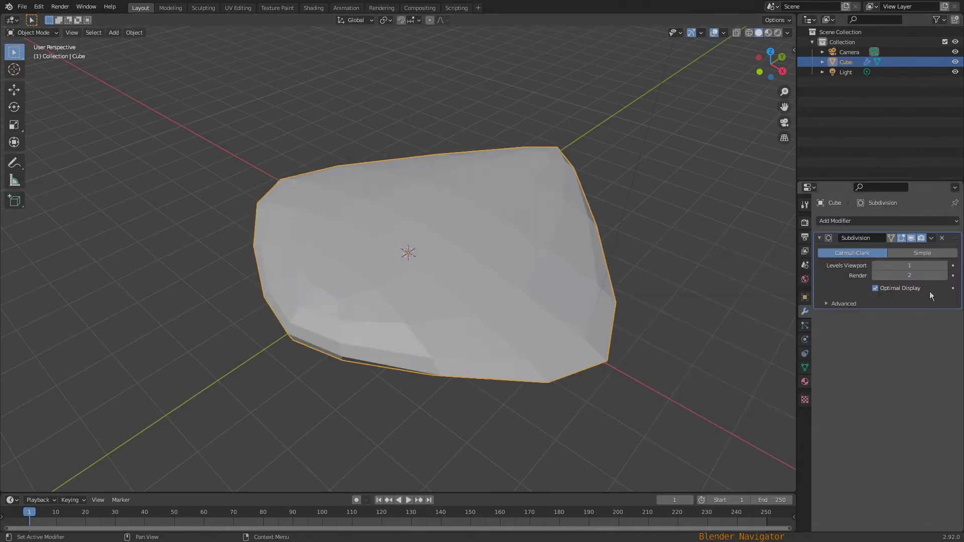
click(936, 253)
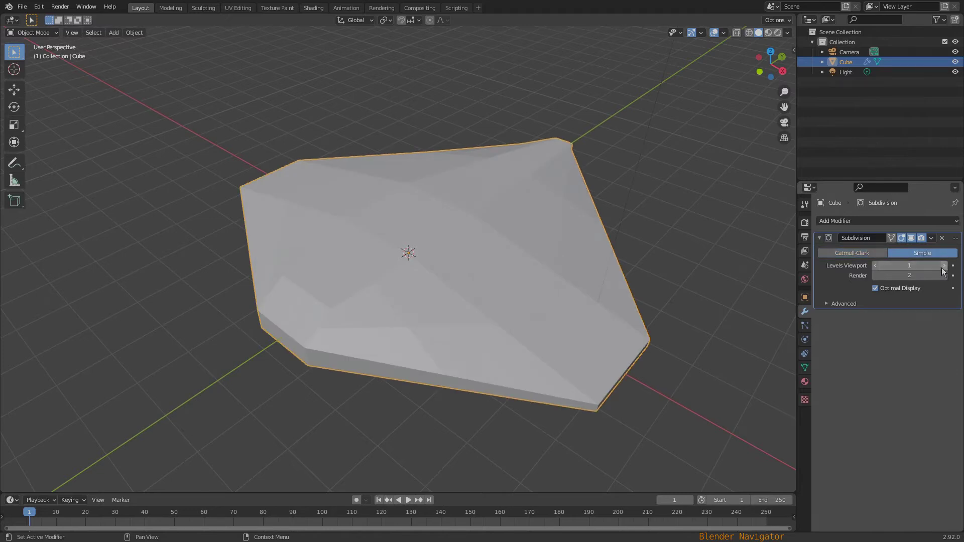
click(944, 266)
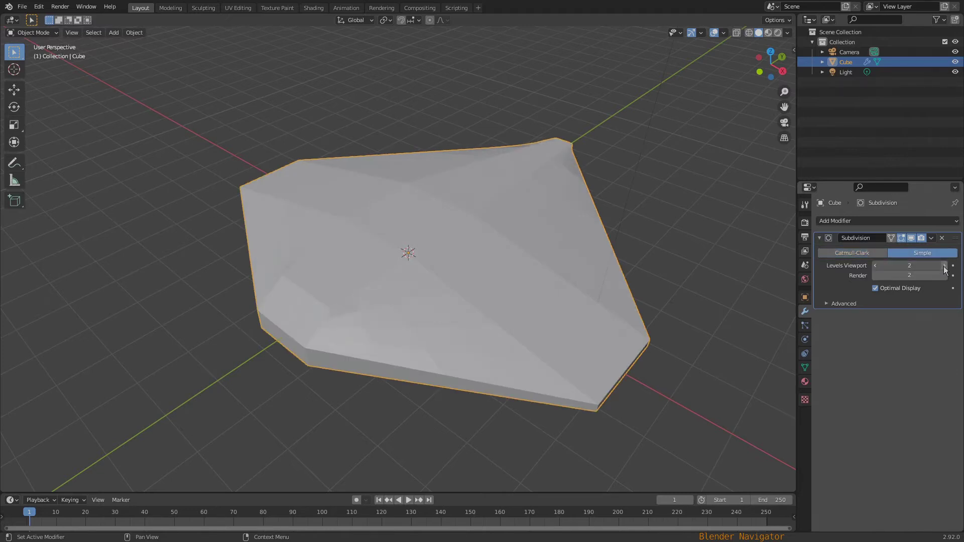
click(944, 267)
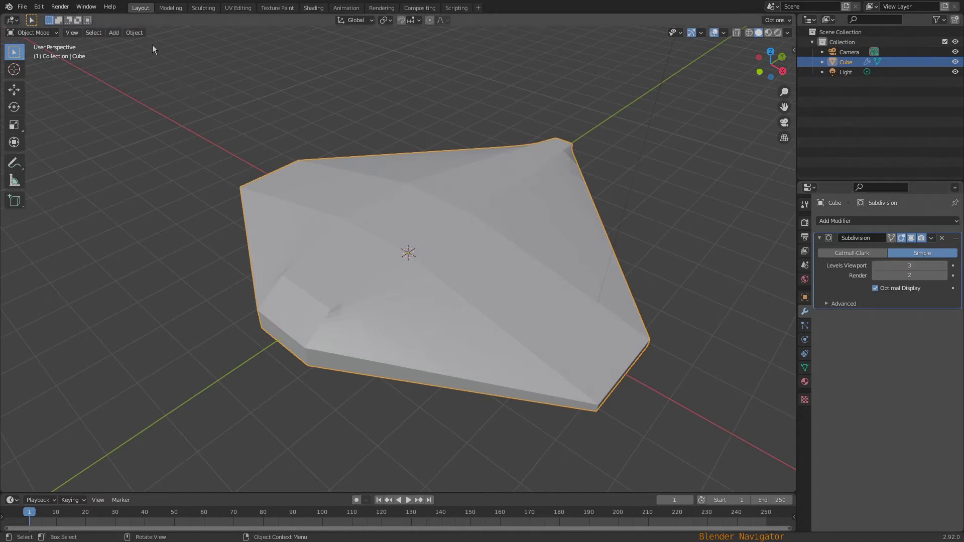
Shade the body smooth and enable Auto Smooth in its mesh normals settings.
click(137, 33)
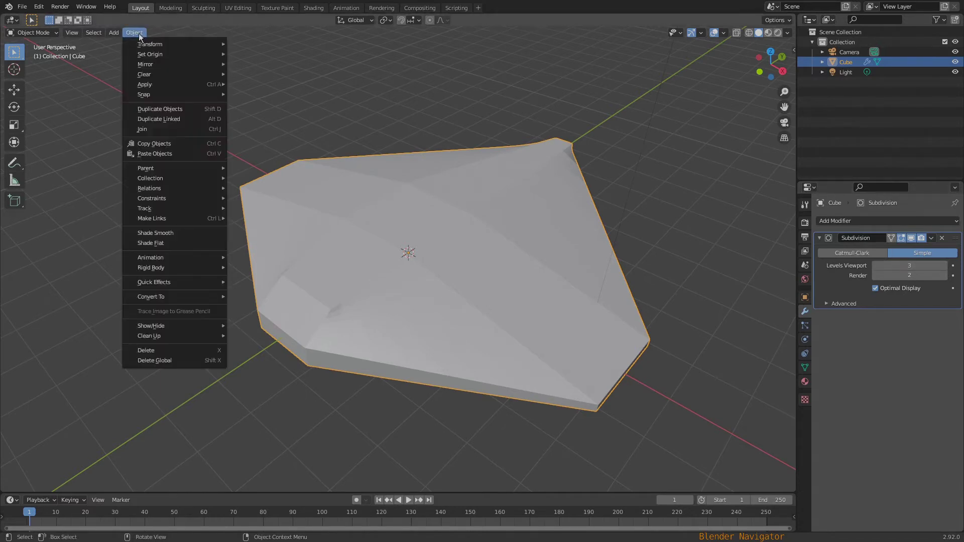
click(177, 234)
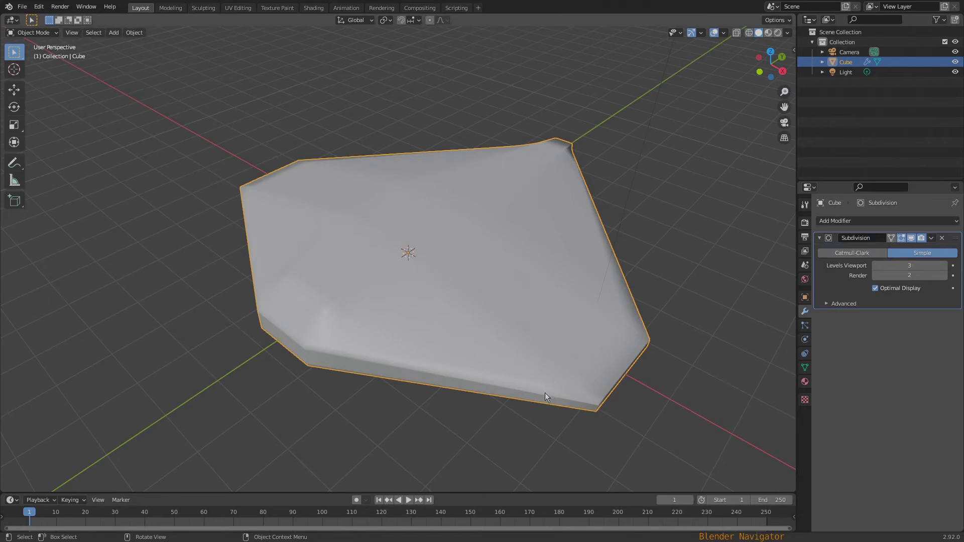
middle_drag(546, 397, 686, 386)
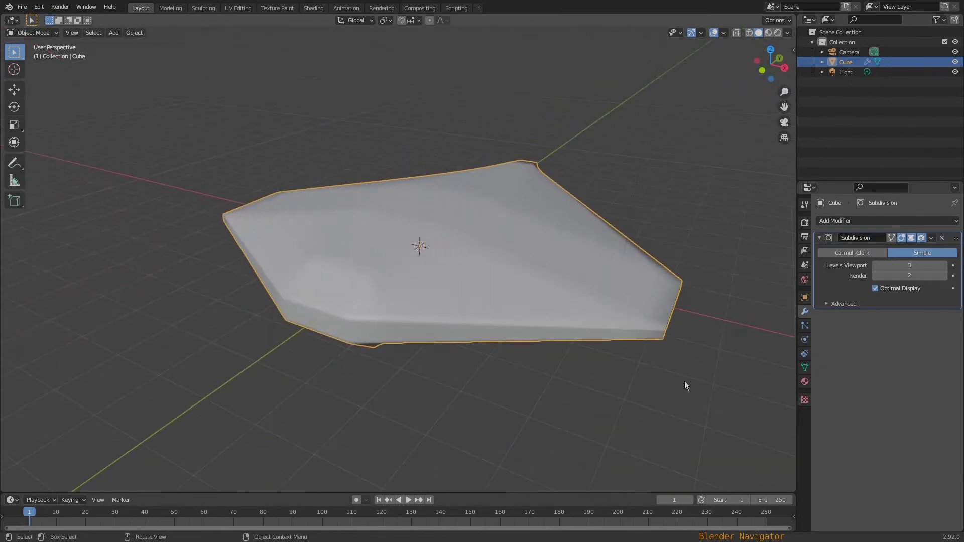
click(805, 368)
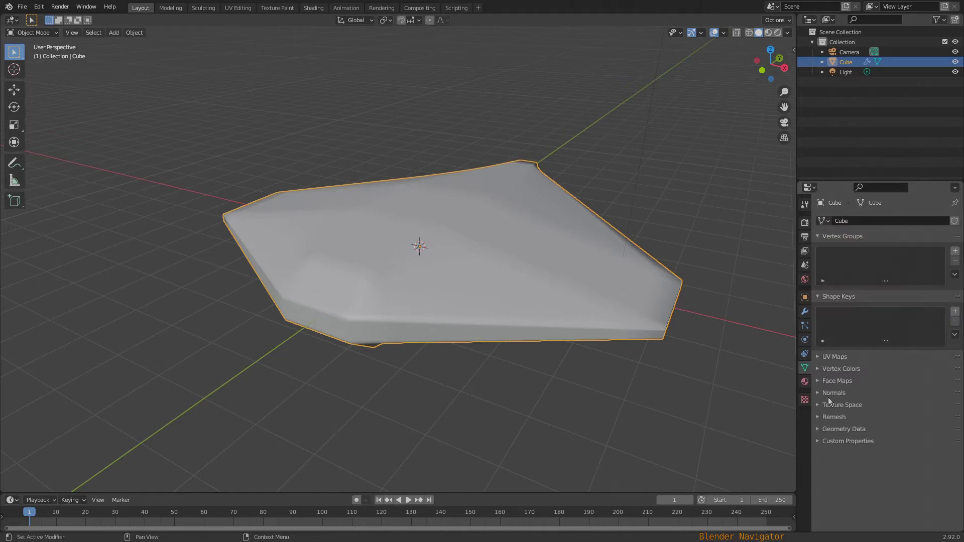
click(818, 392)
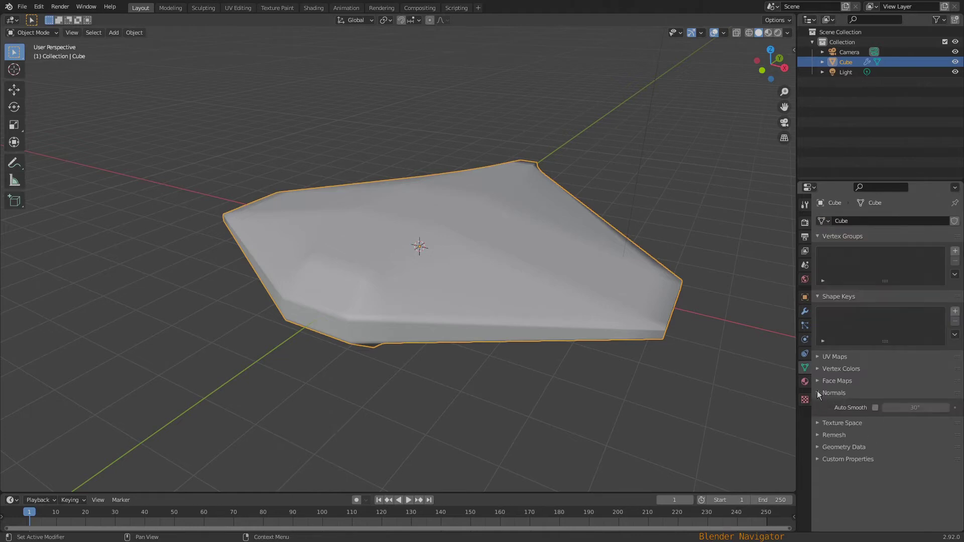
click(876, 407)
middle_drag(535, 247, 517, 263)
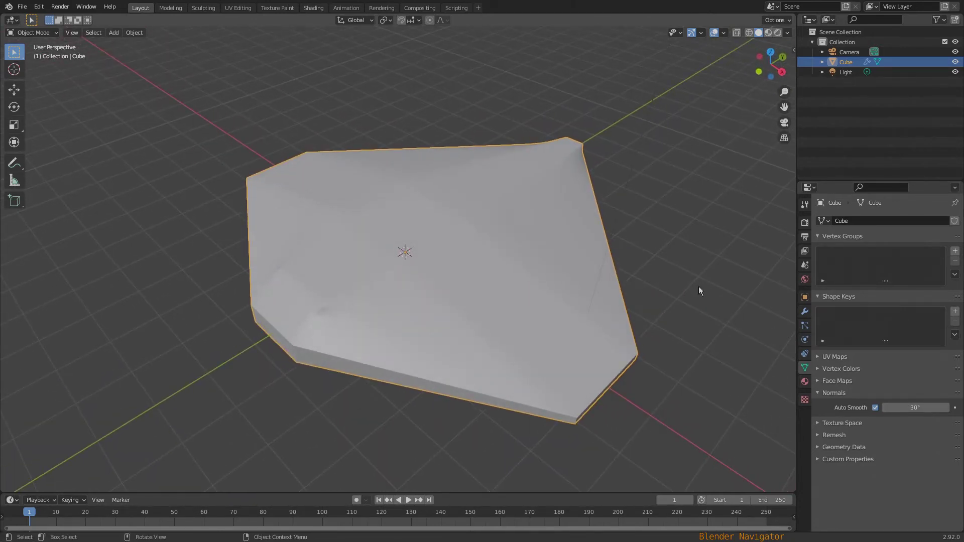
Set the Subdivision modifier's render level to 3.
click(805, 312)
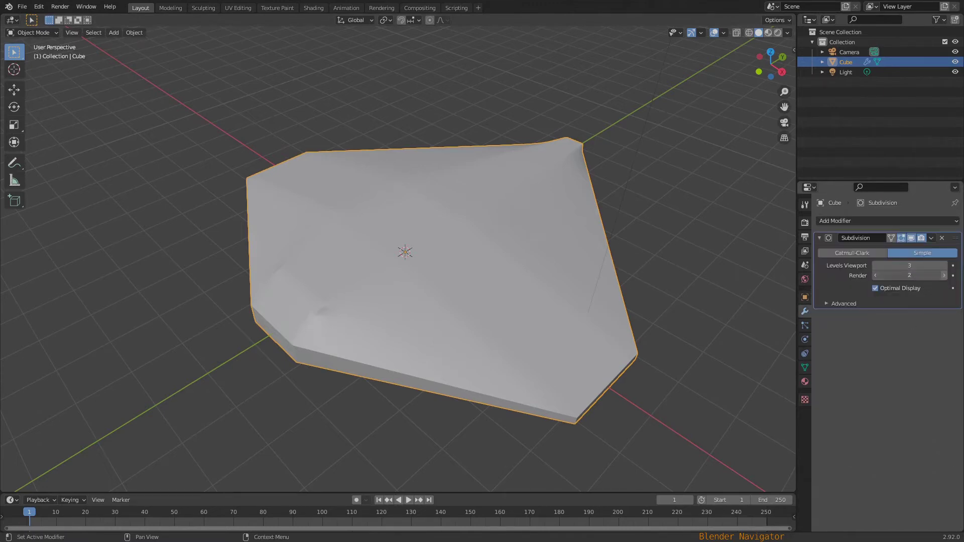
drag(909, 275, 919, 275)
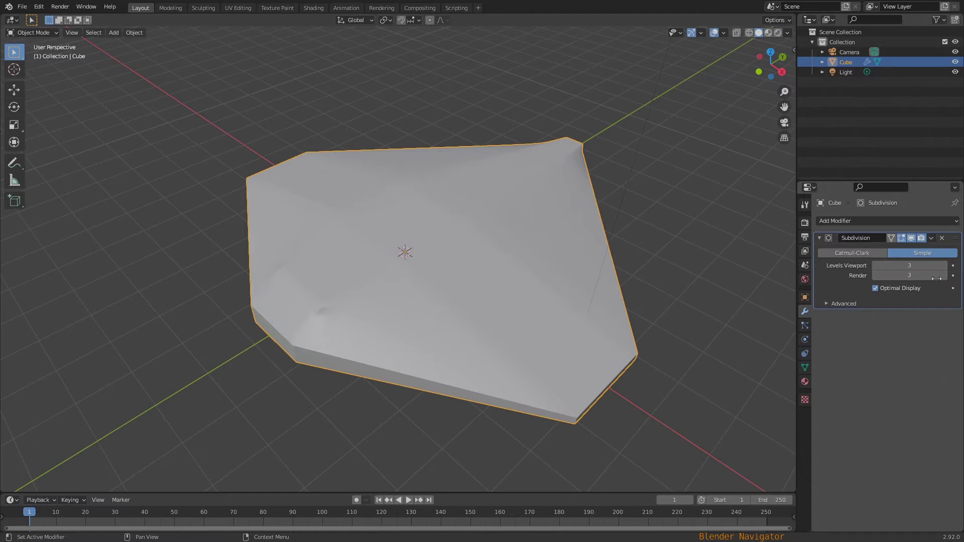
Try the Catmull-Clark subdivision type on the body and switch back to Simple.
click(867, 255)
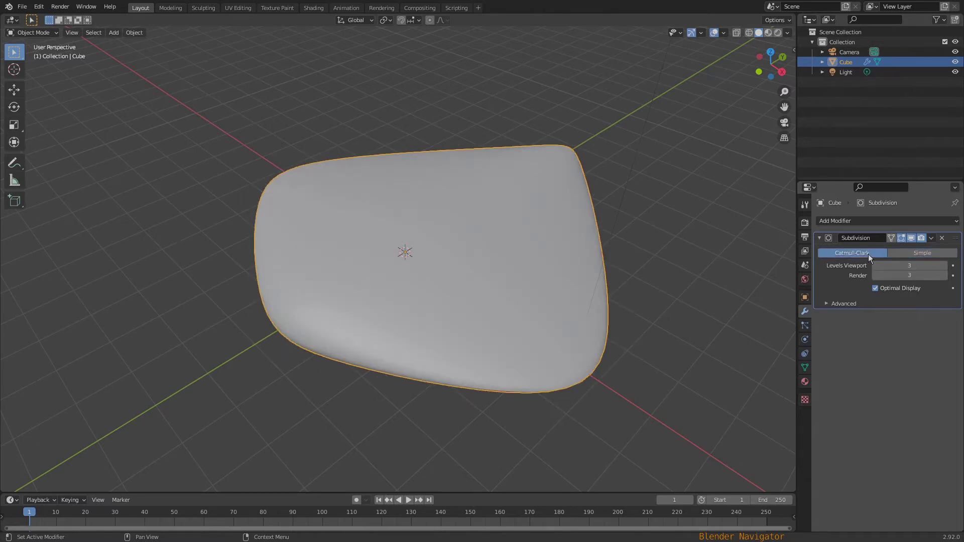
mouse_move(564, 286)
middle_down()
mouse_move(456, 292)
mouse_move(441, 314)
mouse_move(475, 341)
mouse_move(600, 316)
mouse_move(620, 289)
mouse_move(600, 265)
mouse_move(600, 246)
mouse_move(631, 244)
mouse_move(540, 278)
mouse_move(560, 299)
mouse_move(562, 288)
middle_up()
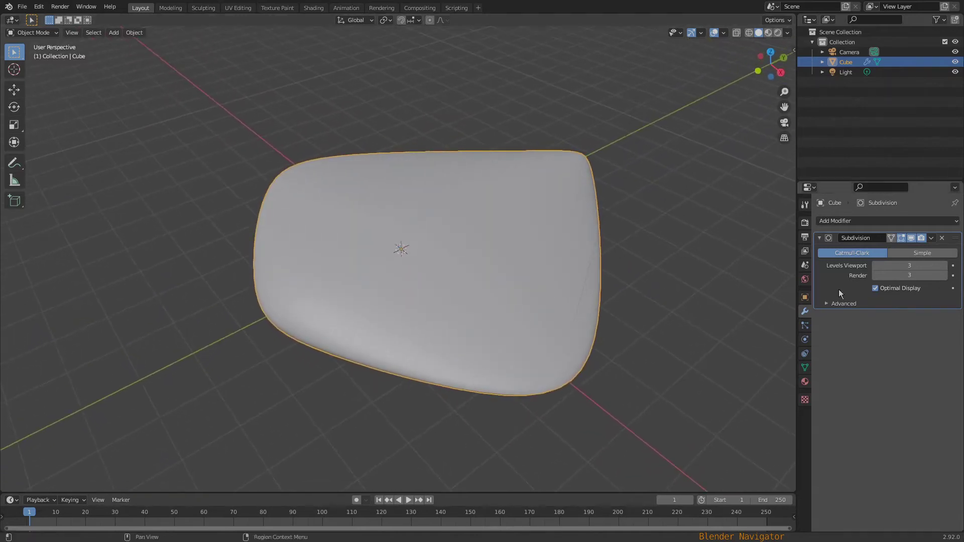
click(912, 253)
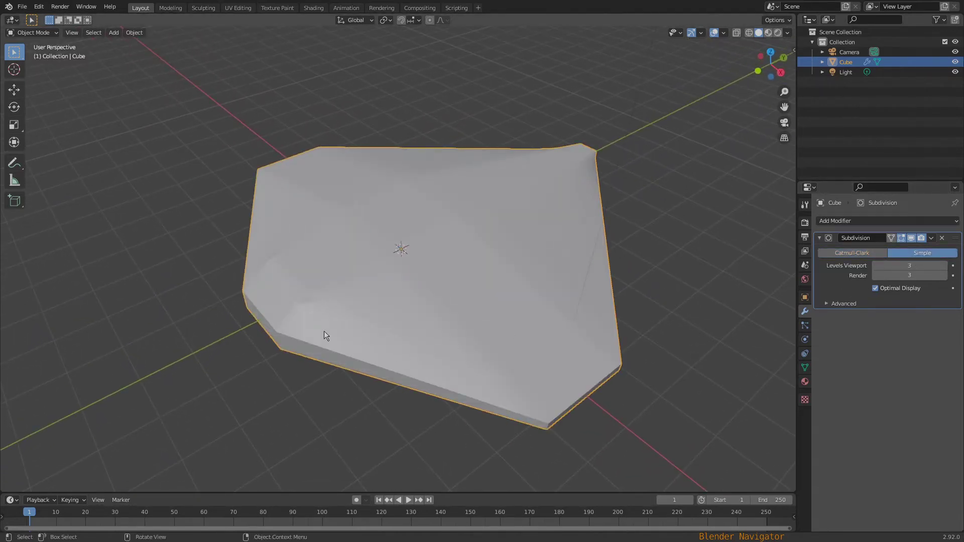
In Edge select mode, move the upper cross edge near the negative Y end about 0.55 m along Y and scale it to about 0.68.
middle_drag(323, 332, 316, 331)
key(Tab)
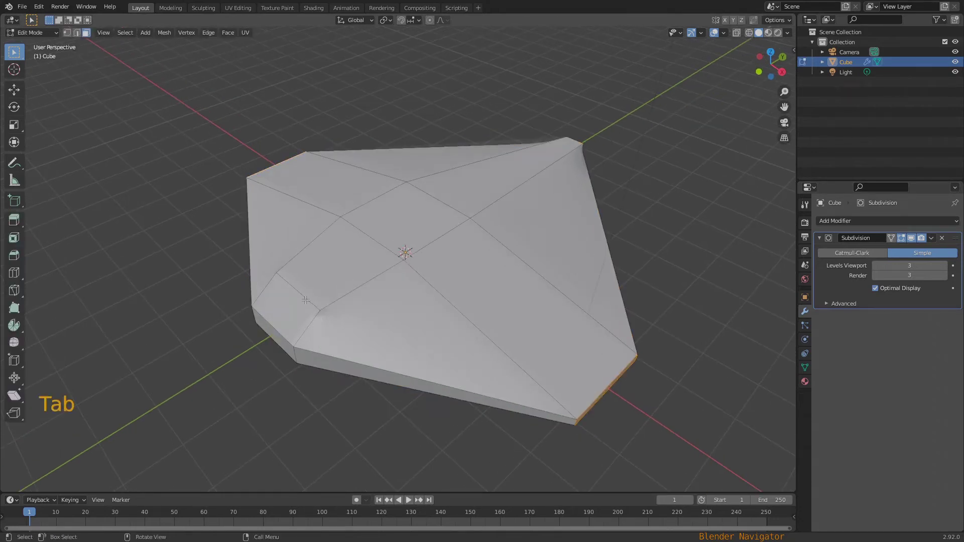
key(2)
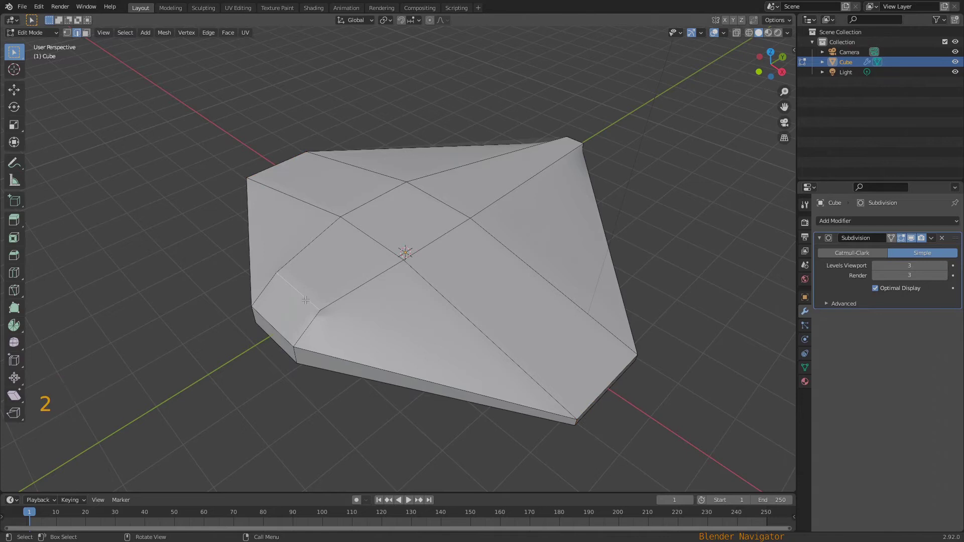
key(g)
key(y)
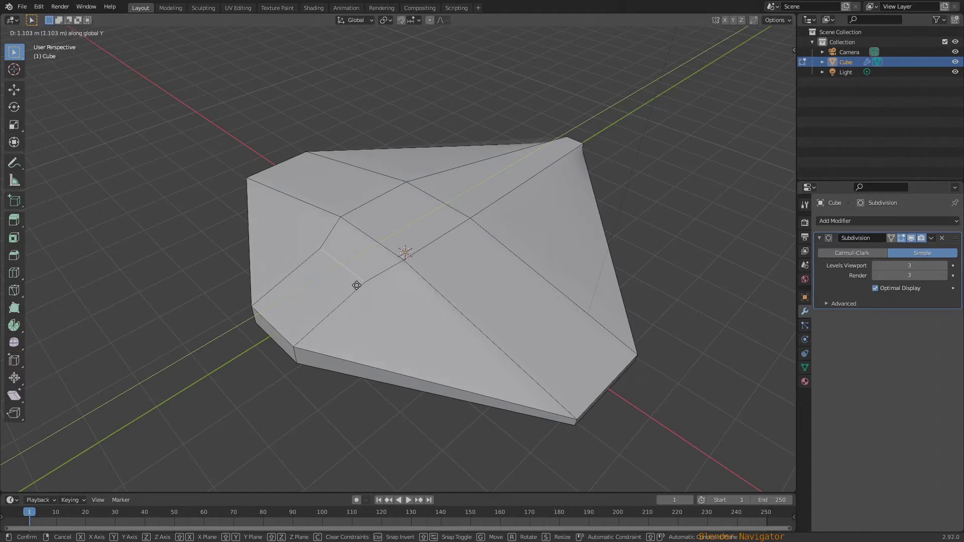
click(331, 292)
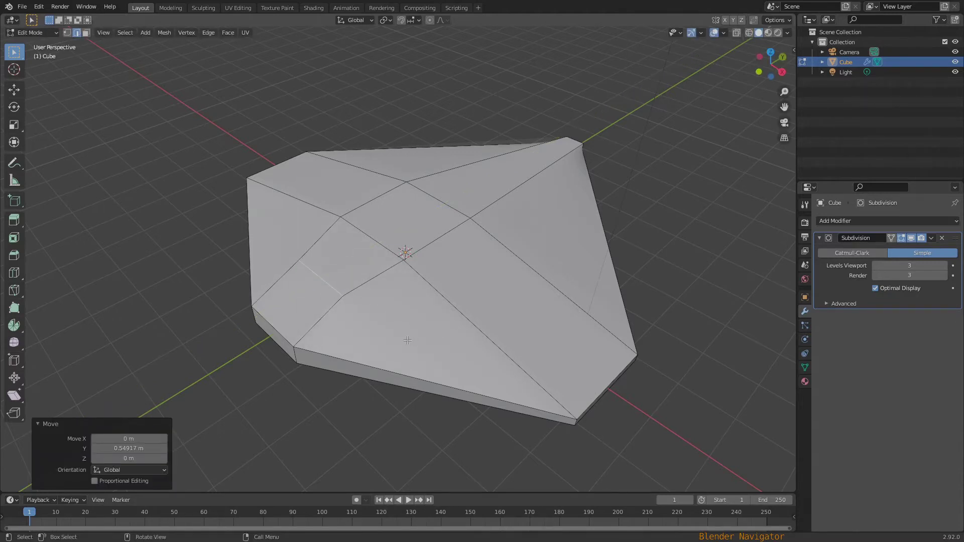
key(s)
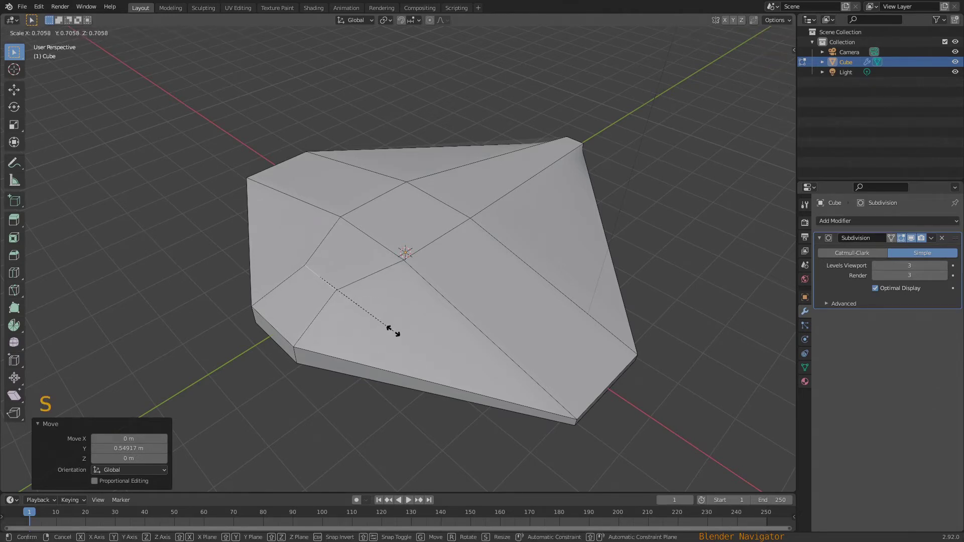
click(420, 329)
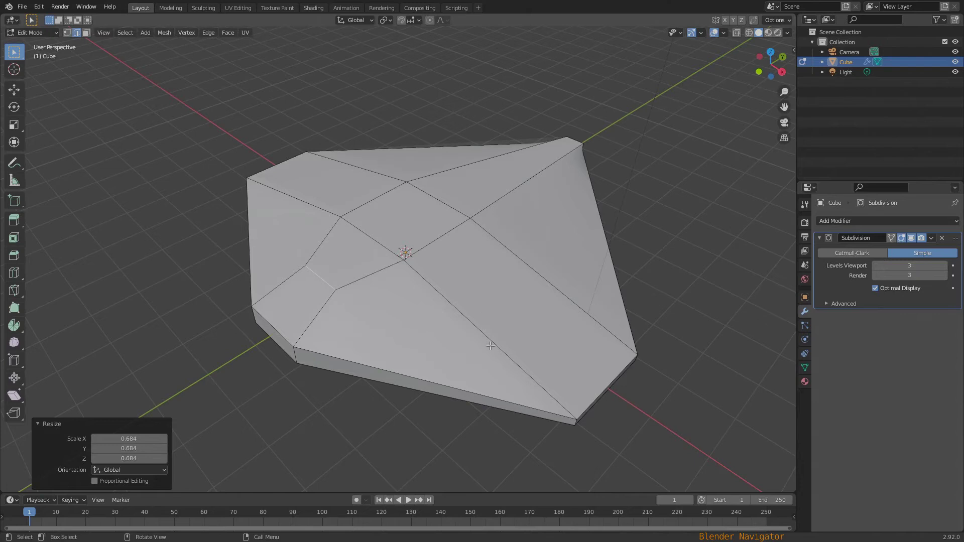
Select the middle face of the negative Y end, scale it along Z to about 0.3, and clear the selection.
middle_drag(491, 345, 474, 331)
scroll(427, 318, up, 3)
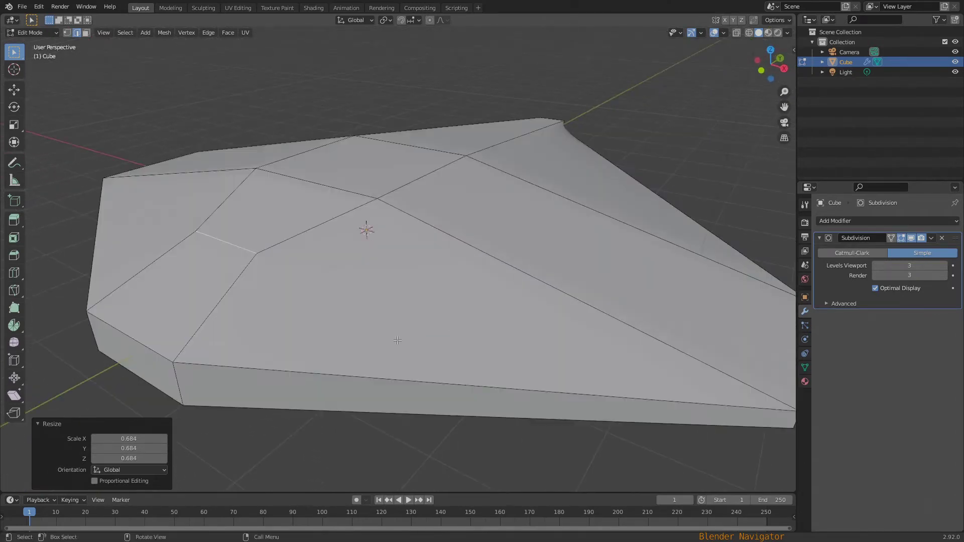
scroll(147, 346, down, 4)
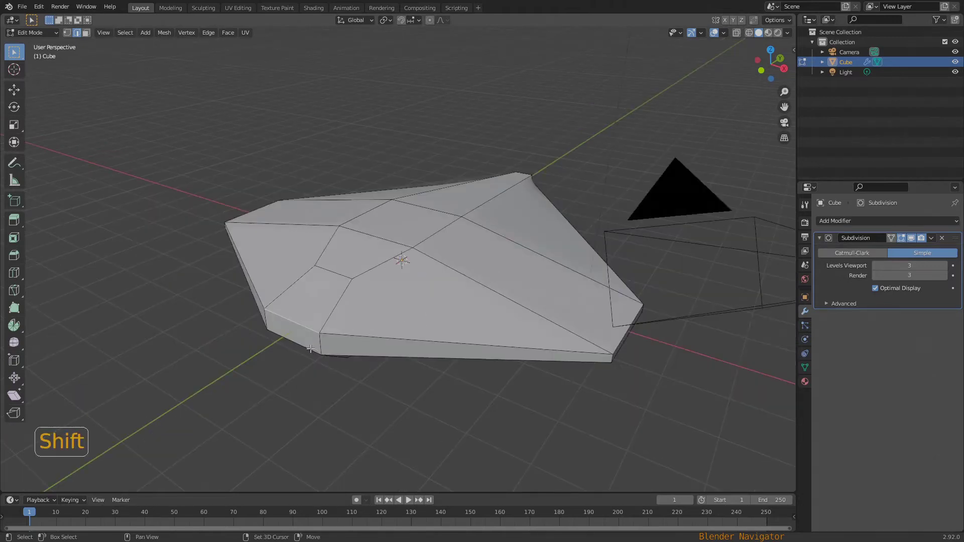
shift+click(310, 349)
key(s)
key(z)
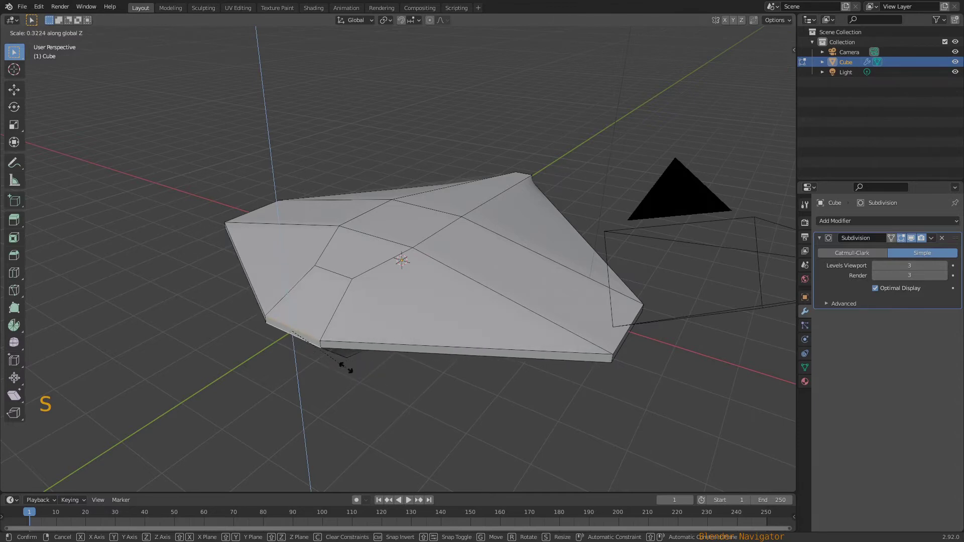
click(332, 367)
click(472, 404)
Return to Object Mode and apply the Subdivision modifier to the body.
key(Tab)
middle_drag(550, 404, 89, 417)
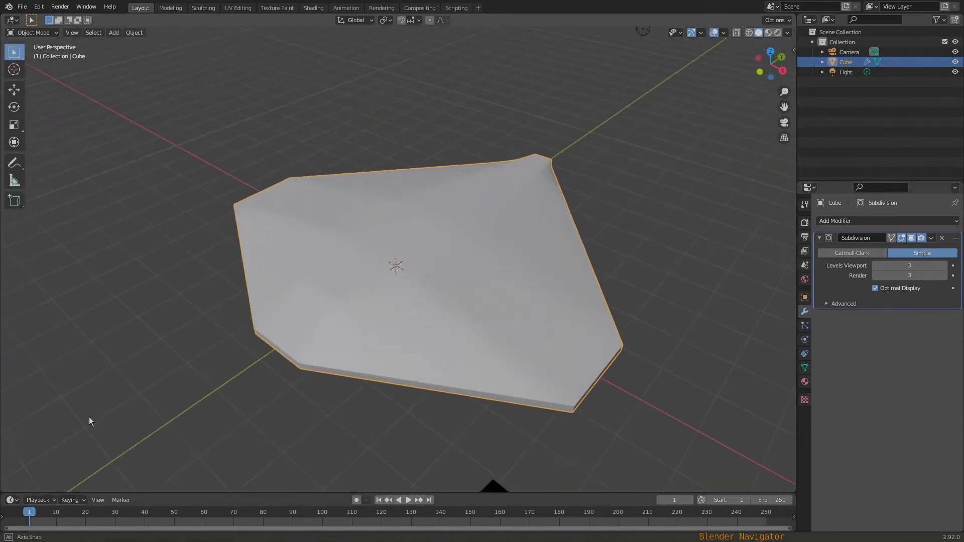
scroll(406, 267, down, 2)
scroll(480, 307, up, 2)
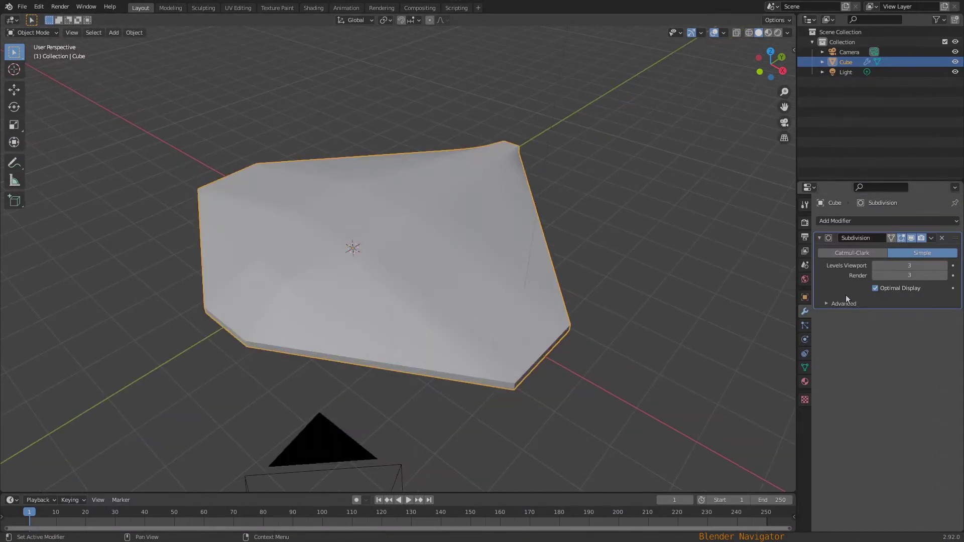
key(ctrl+a)
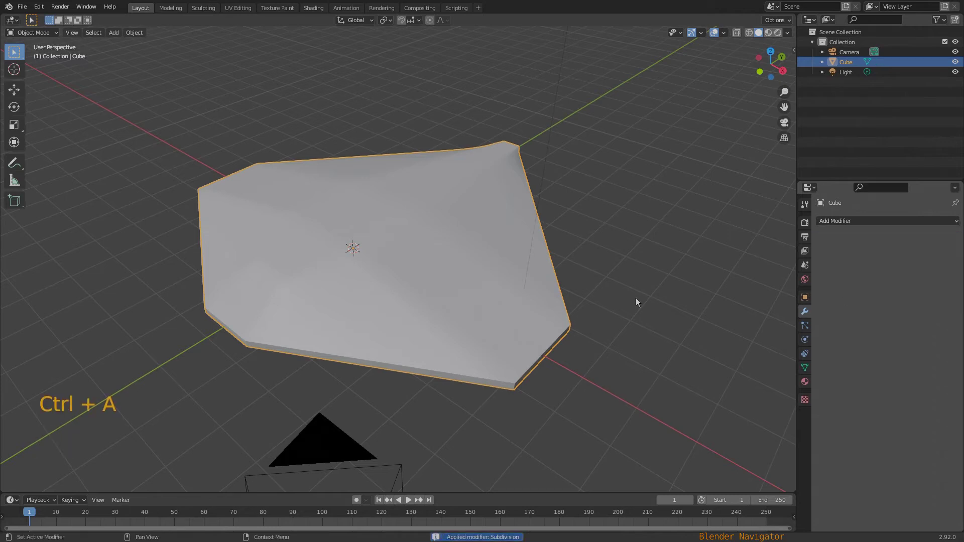
Clear the selection and preview the body in Rendered viewport shading.
click(642, 324)
middle_drag(641, 324, 644, 343)
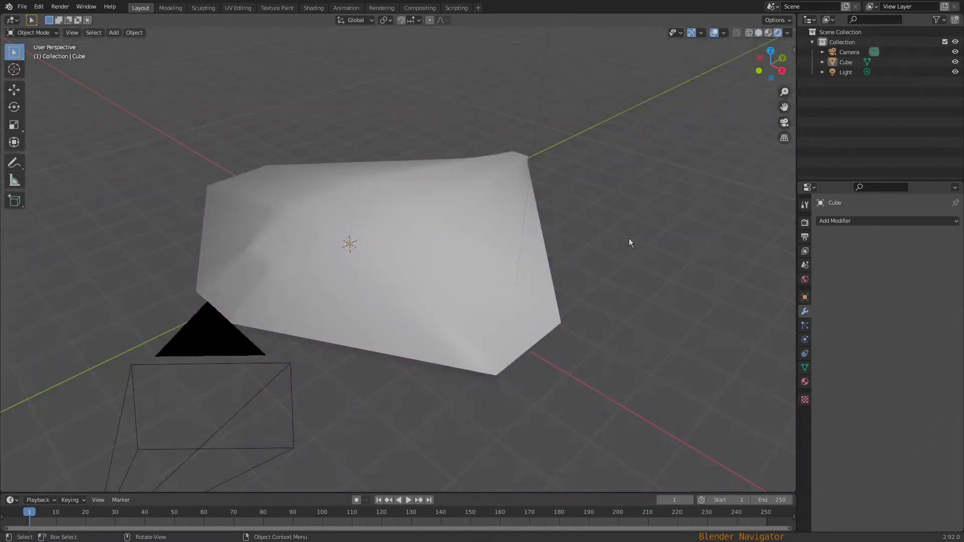
middle_drag(629, 238, 627, 246)
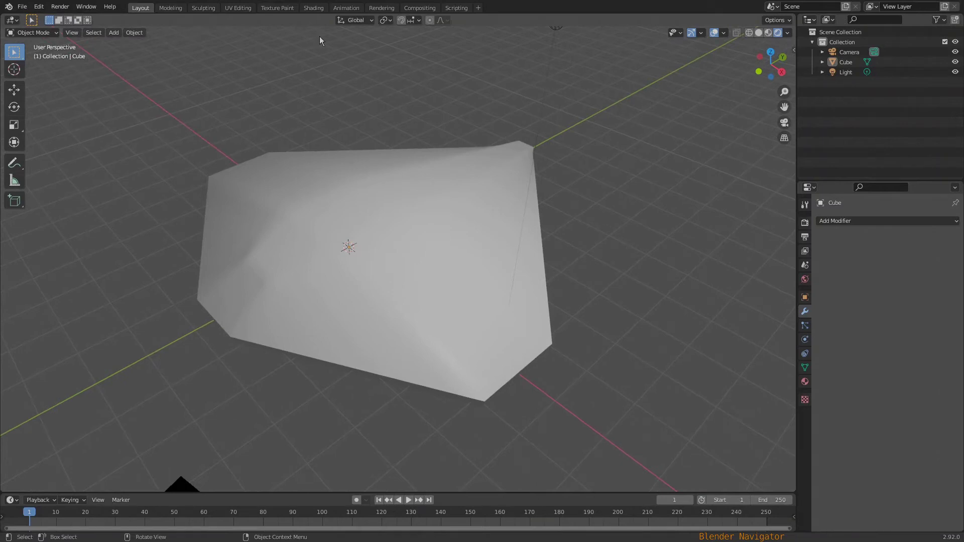
Switch to the Shading workspace and add a Texture Coordinate node well to the left of the Principled BSDF node.
click(313, 8)
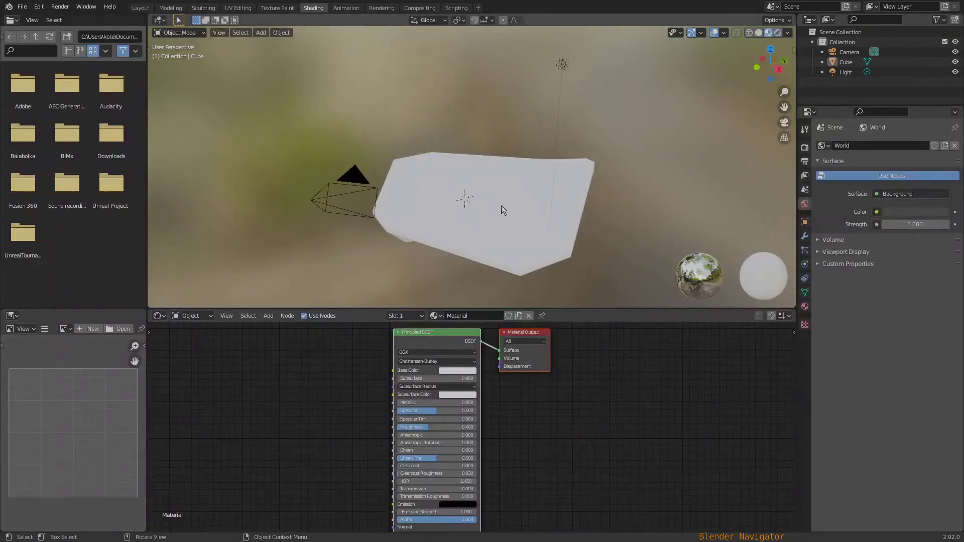
middle_drag(568, 238, 590, 248)
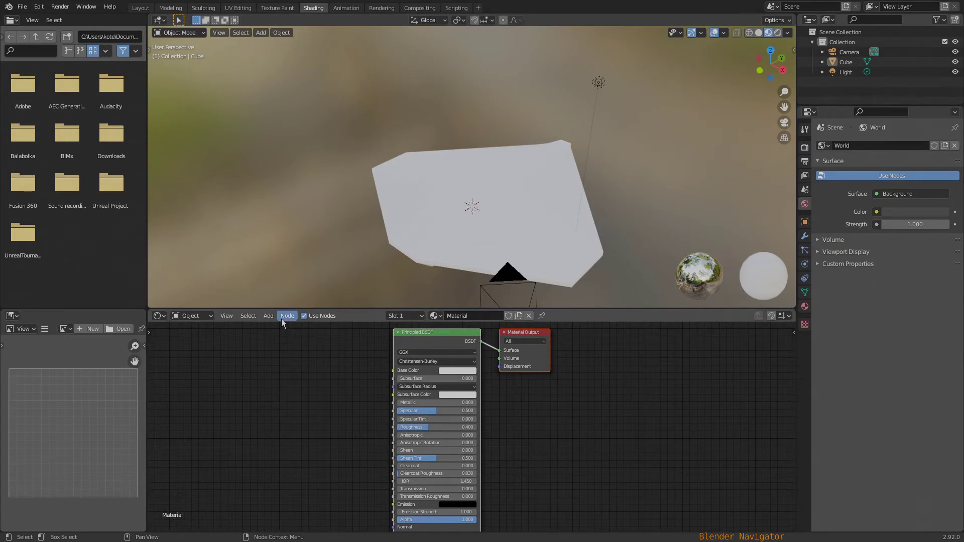
click(266, 317)
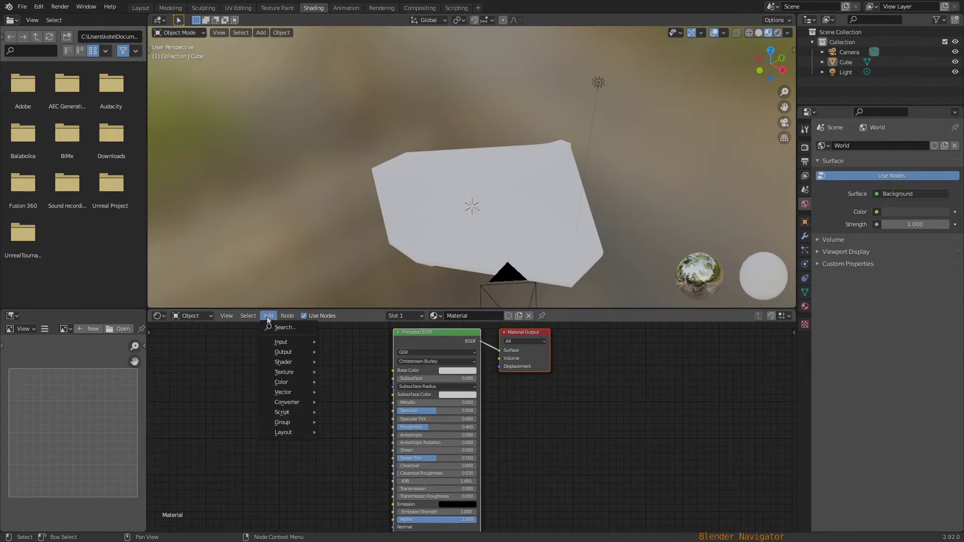
mouse_move(288, 342)
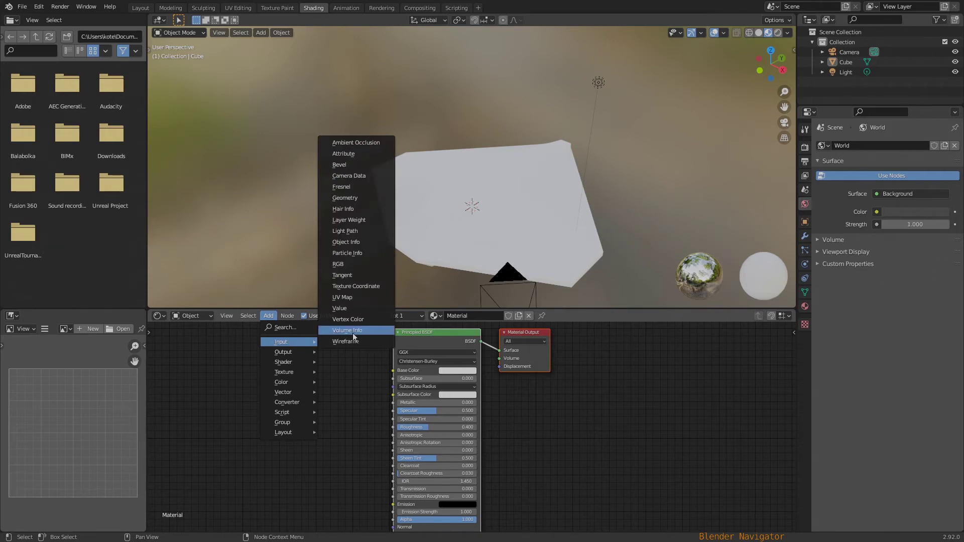
click(357, 286)
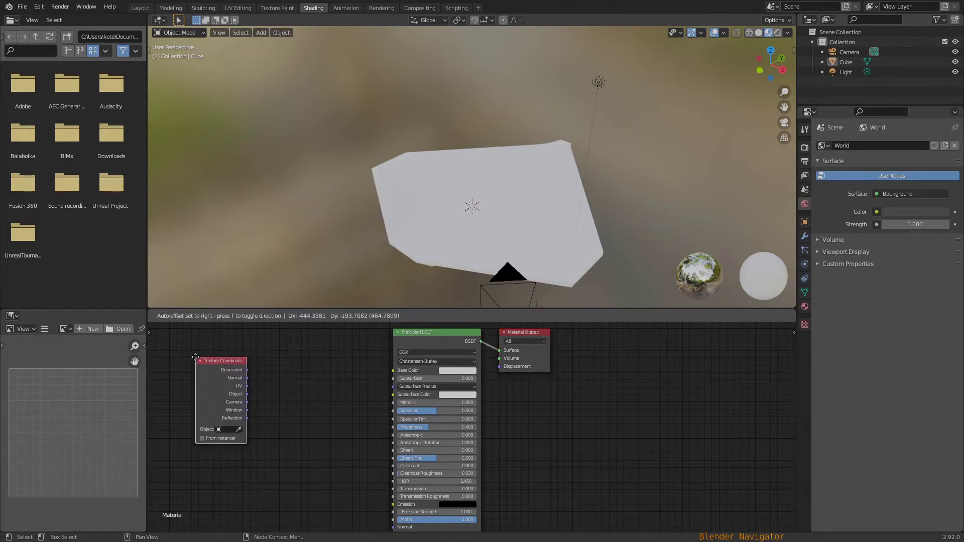
click(195, 357)
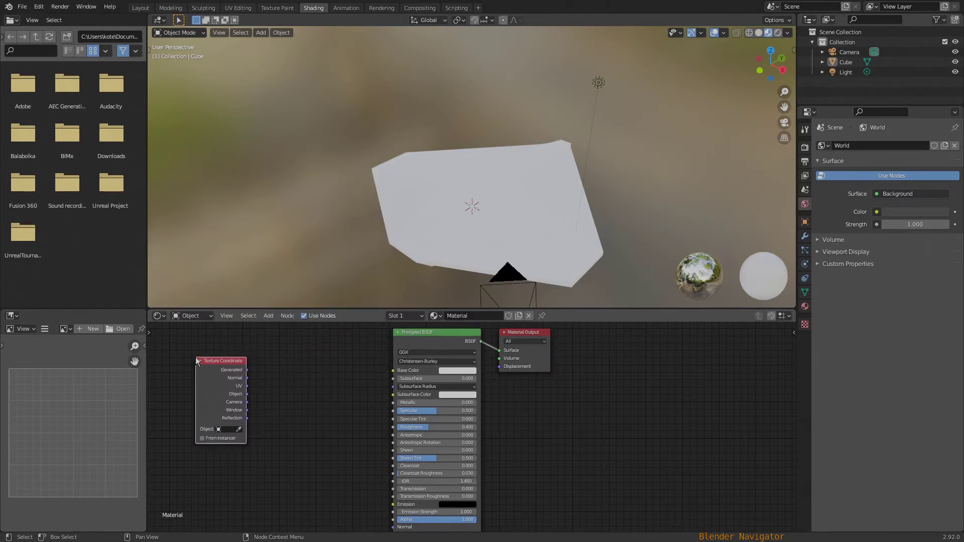
Add a Mapping node between the Texture Coordinate and Principled BSDF nodes.
click(269, 316)
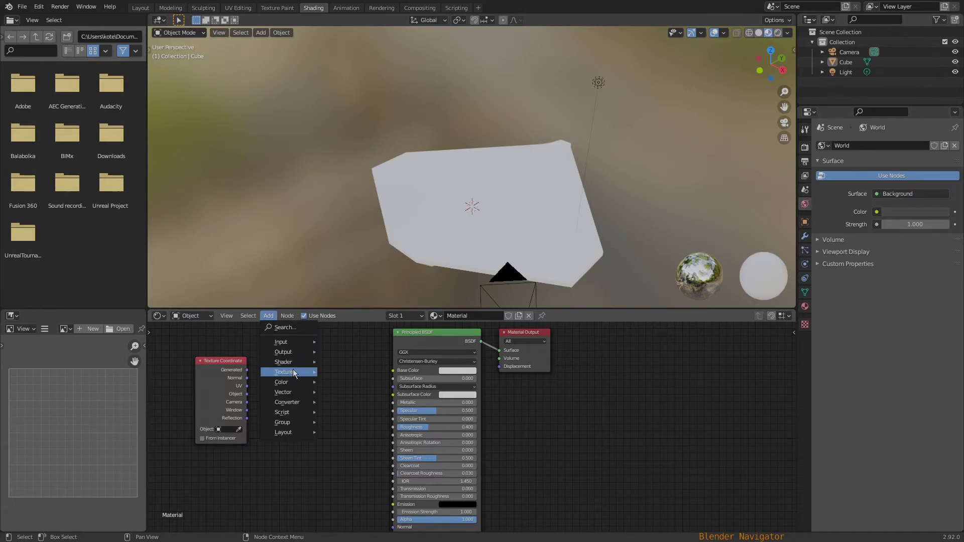
mouse_move(294, 373)
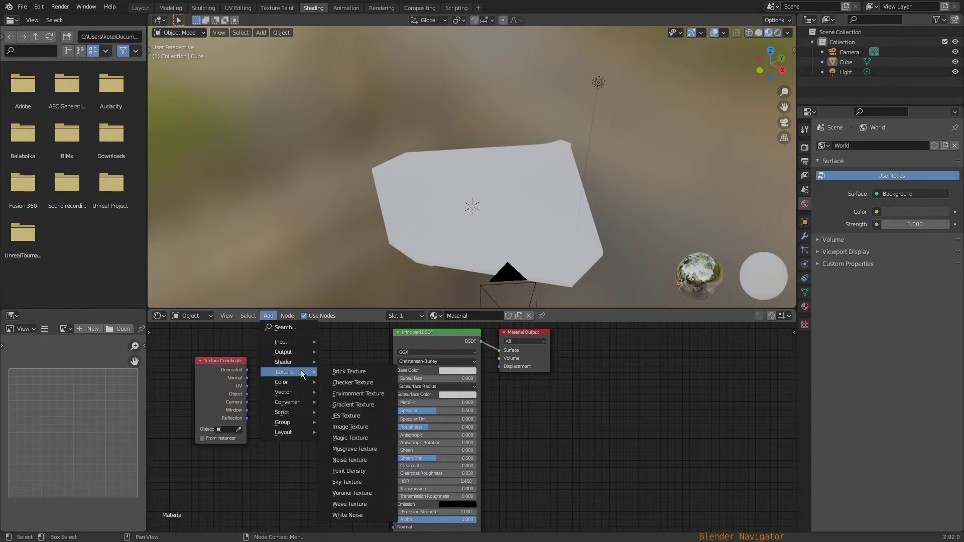
mouse_move(291, 402)
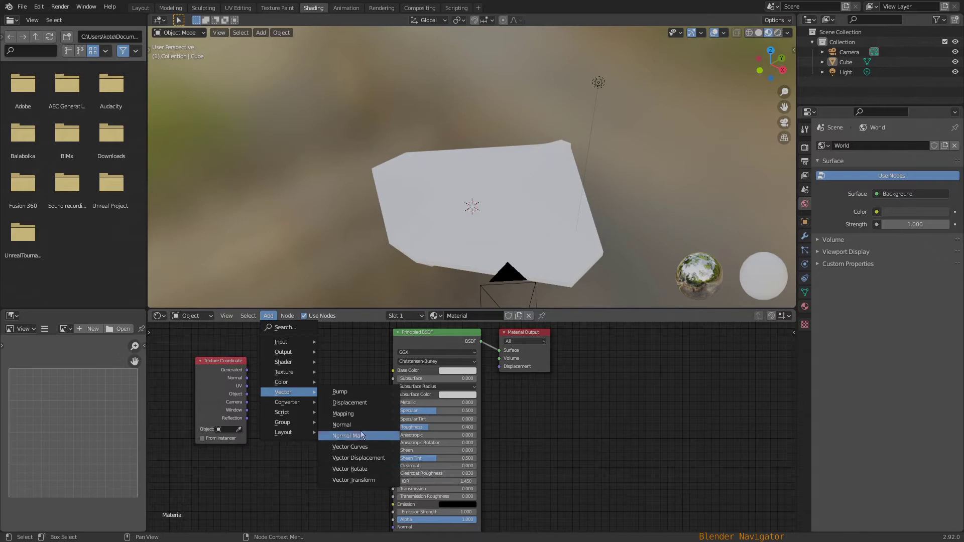
click(357, 414)
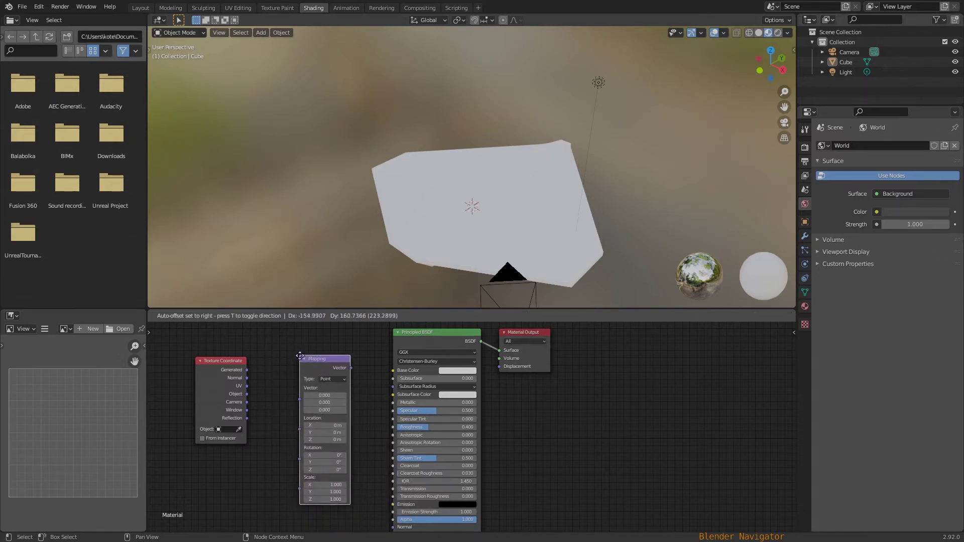
click(296, 354)
Link the Texture Coordinate's Reflection output to the Mapping Vector input, and the Mapping output to the Principled BSDF Base Color.
scroll(276, 392, up, 1)
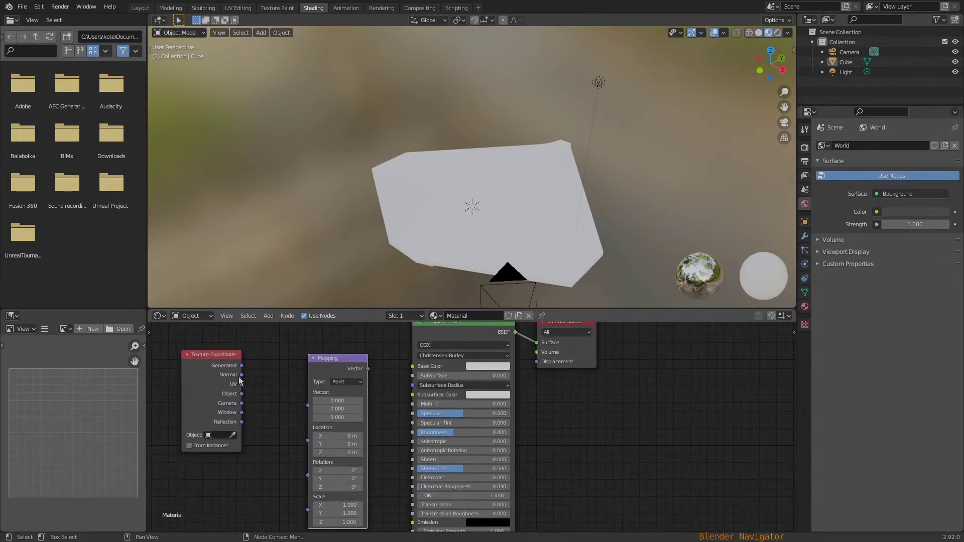
scroll(241, 379, up, 2)
drag(243, 450, 347, 422)
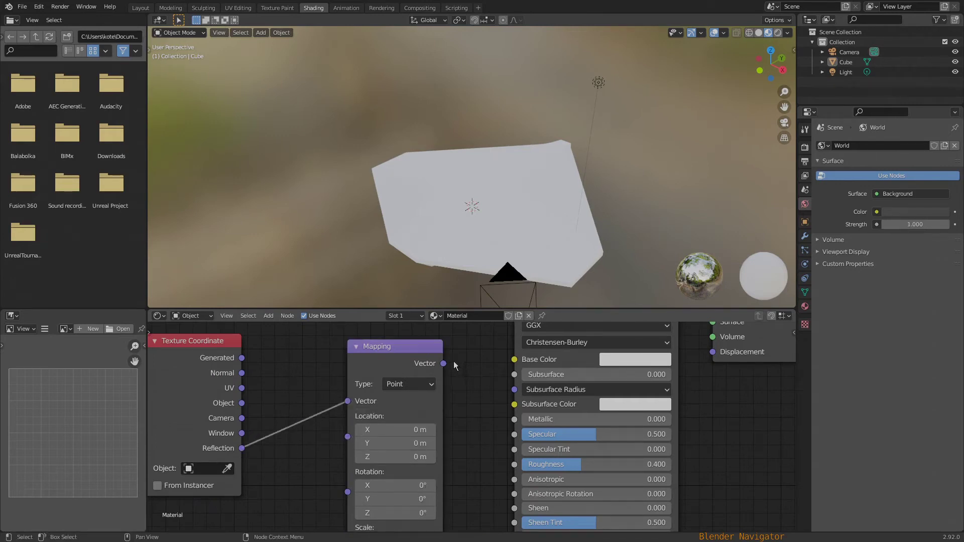
drag(444, 364, 494, 361)
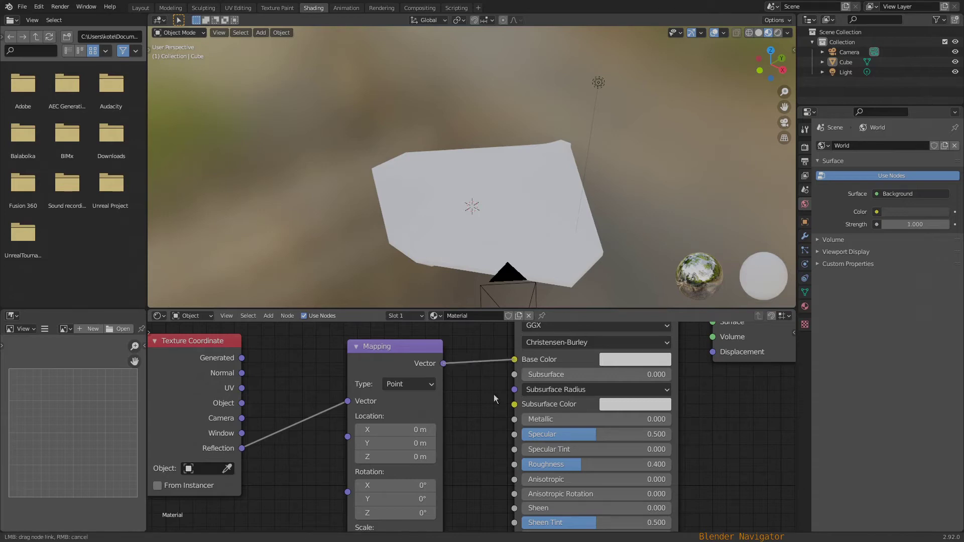
drag(494, 399, 492, 401)
scroll(470, 381, down, 2)
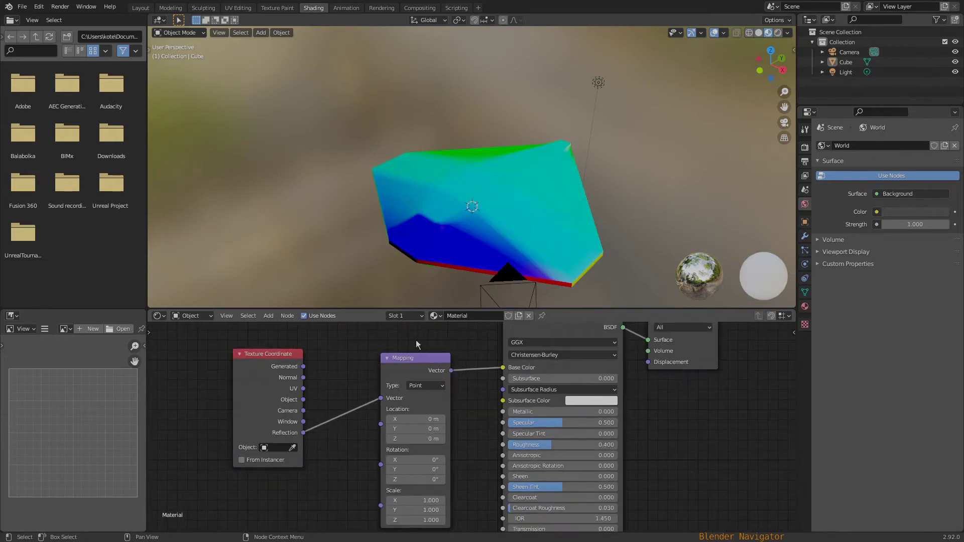
Move the Mapping and Texture Coordinate nodes left to leave room before the Principled BSDF node.
scroll(262, 455, up, 2)
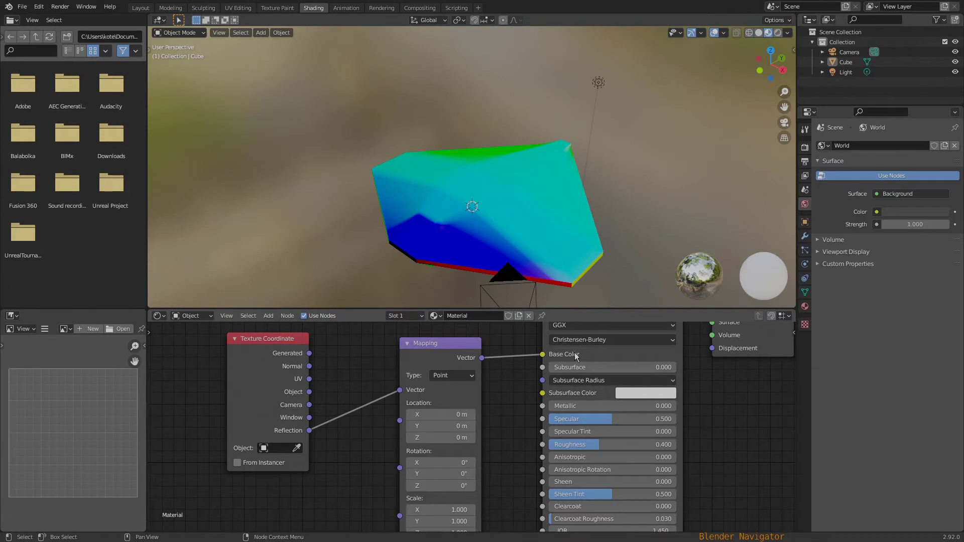
scroll(388, 463, down, 3)
scroll(419, 384, up, 2)
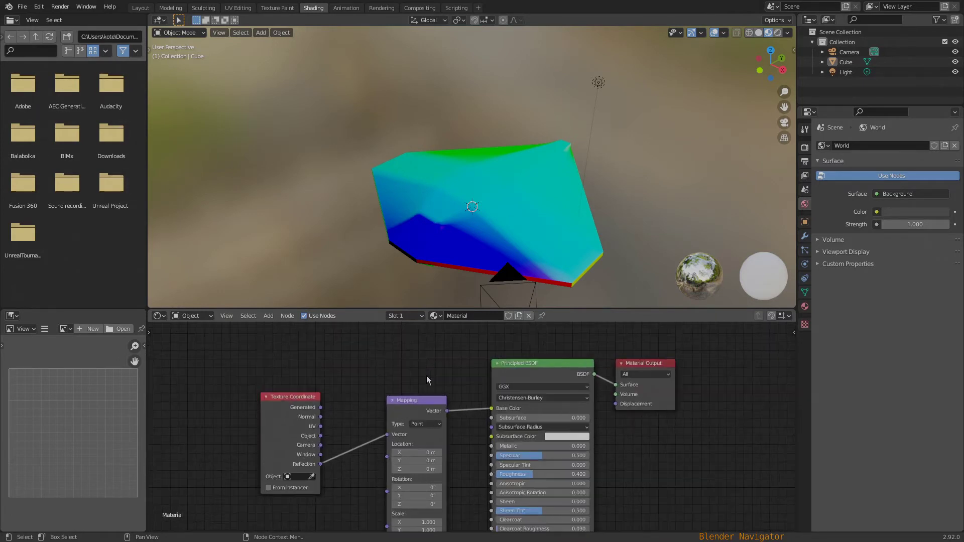
drag(414, 405, 365, 399)
drag(273, 402, 225, 380)
drag(358, 400, 328, 395)
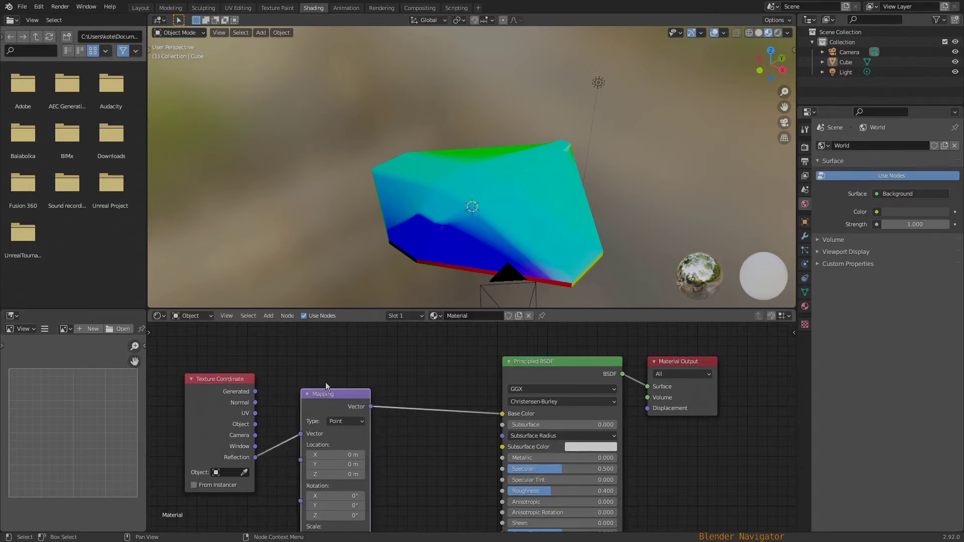
Insert an Image Texture node into the link between Mapping and Base Color, and load "84. reflection texture.jpg" into it.
click(270, 316)
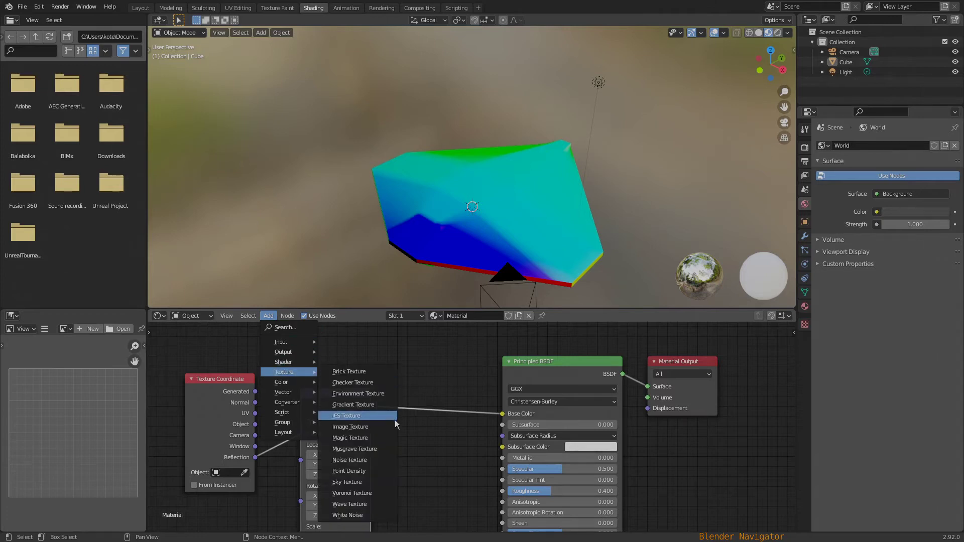
click(384, 429)
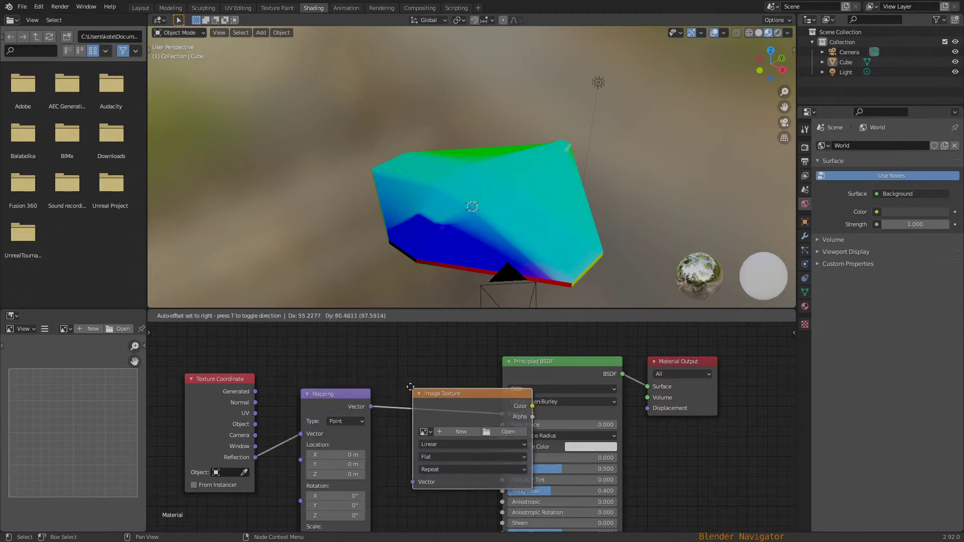
click(414, 402)
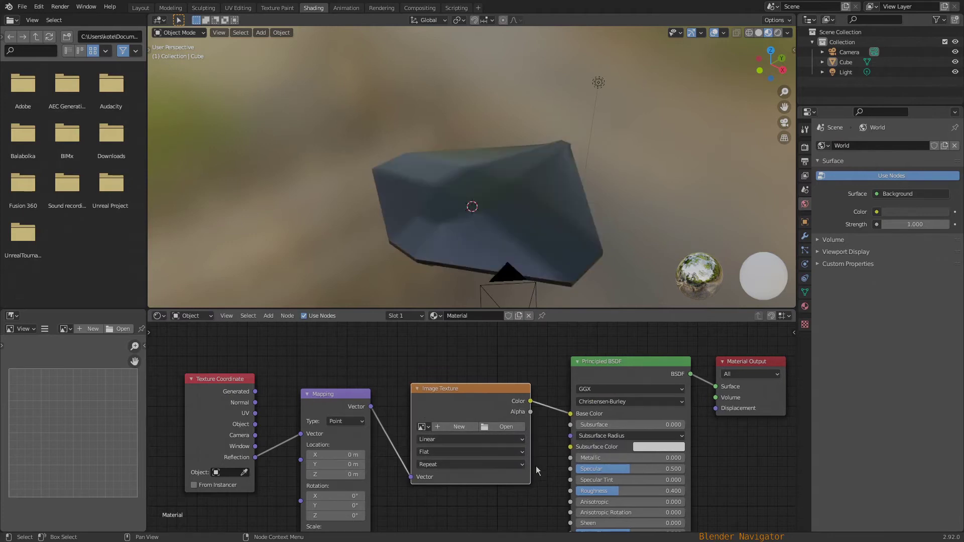
click(506, 427)
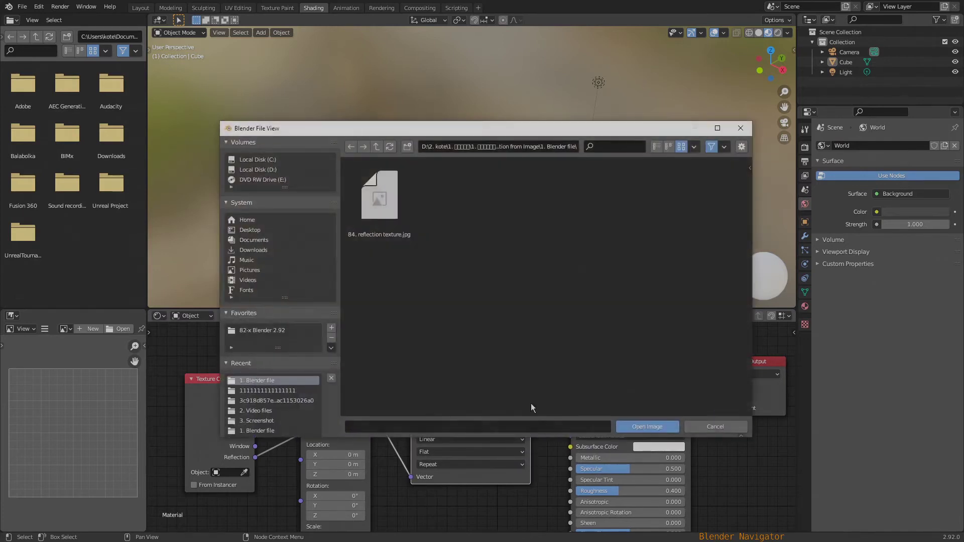
click(393, 197)
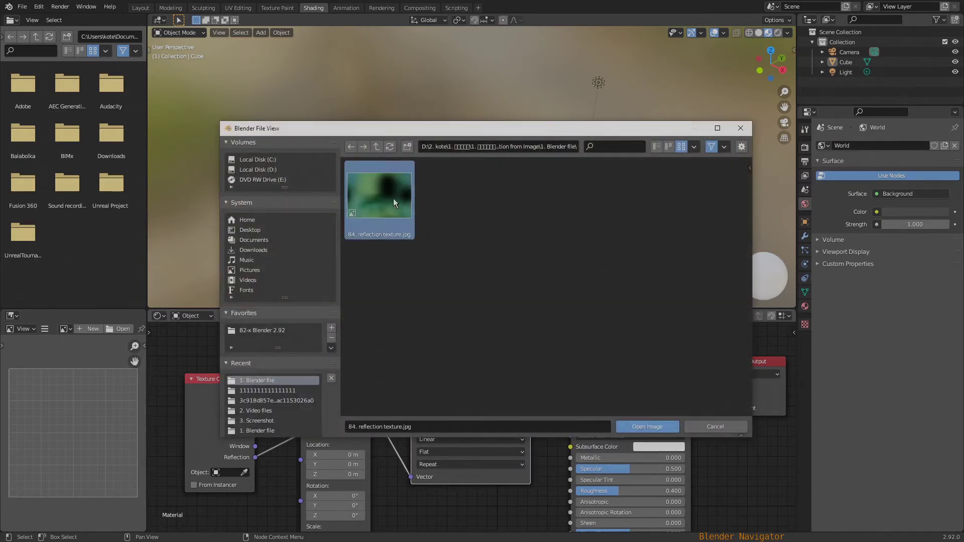
click(652, 426)
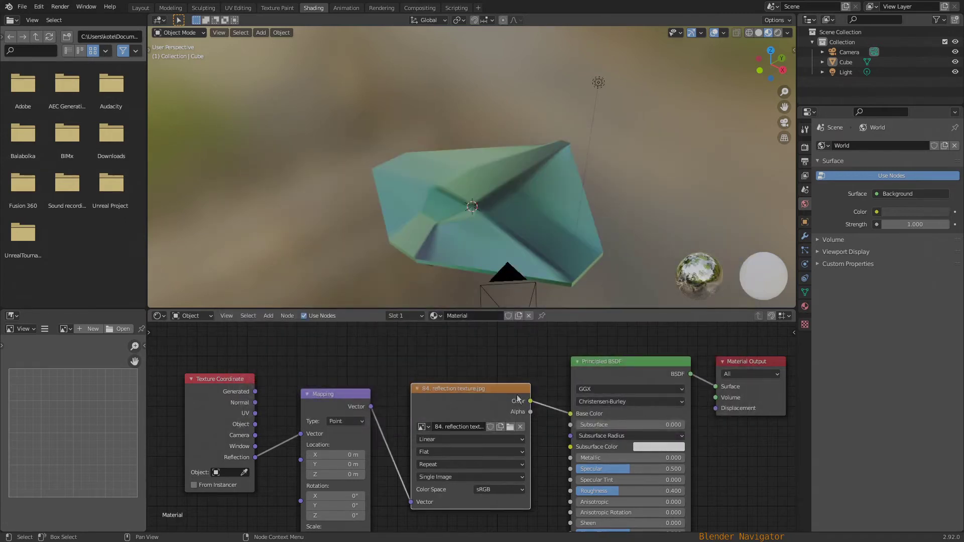
Try a Principled BSDF roughness of about 0.118 and inspect the body's reflections in the Layout workspace.
mouse_move(626, 273)
middle_down()
mouse_move(640, 268)
mouse_move(594, 252)
mouse_move(548, 257)
mouse_move(442, 281)
mouse_move(426, 297)
mouse_move(431, 47)
mouse_move(504, 59)
mouse_move(604, 305)
mouse_move(623, 262)
mouse_move(632, 271)
mouse_move(619, 280)
mouse_move(629, 276)
middle_up()
drag(637, 490, 606, 489)
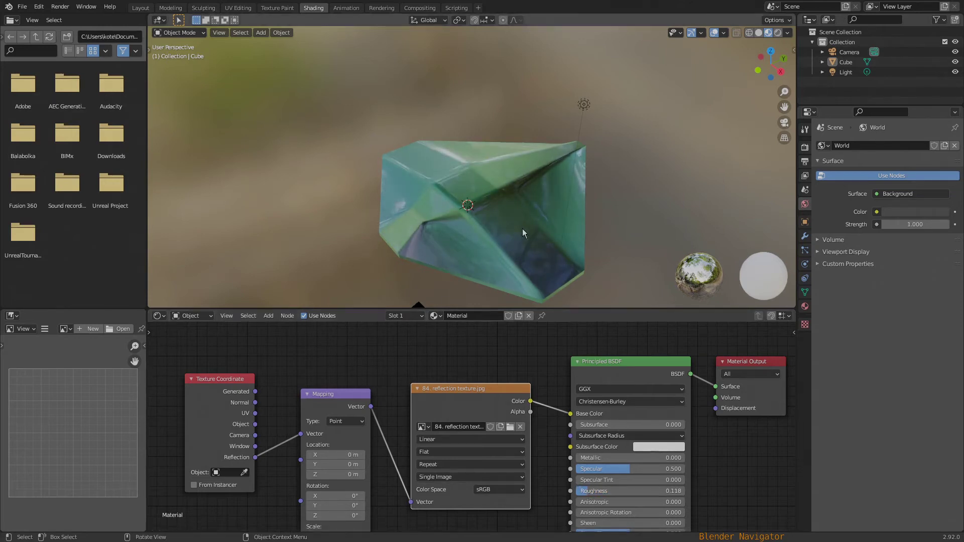
middle_drag(568, 241, 587, 237)
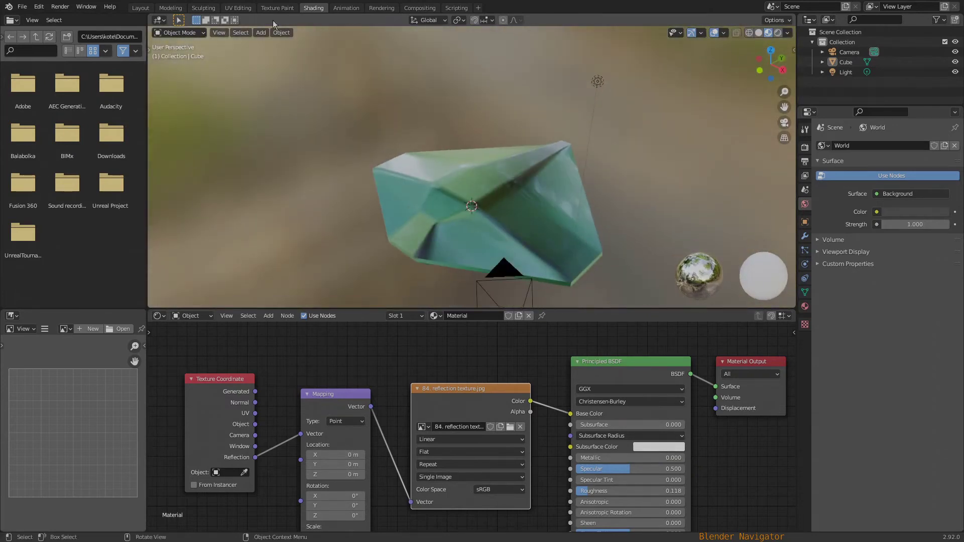
click(141, 7)
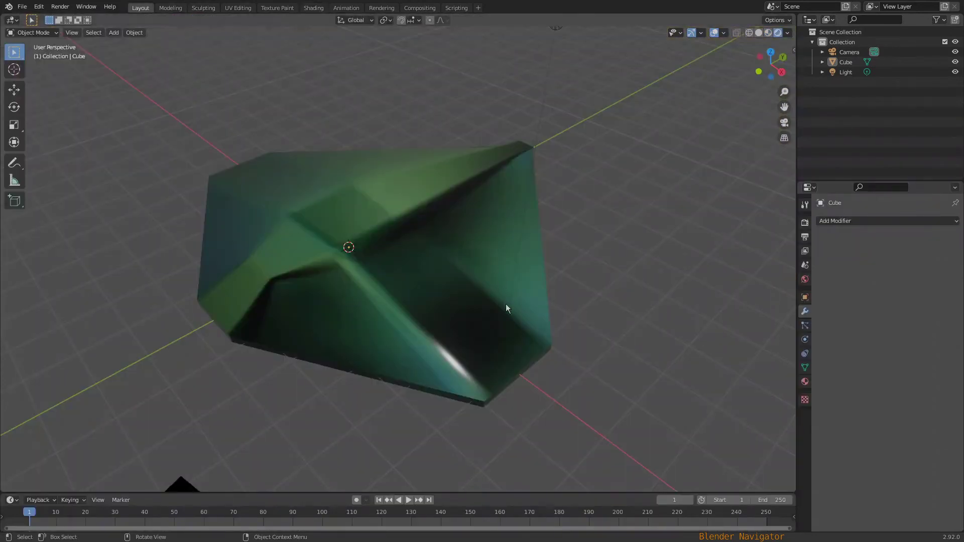
middle_drag(570, 400, 478, 411)
middle_drag(646, 404, 580, 402)
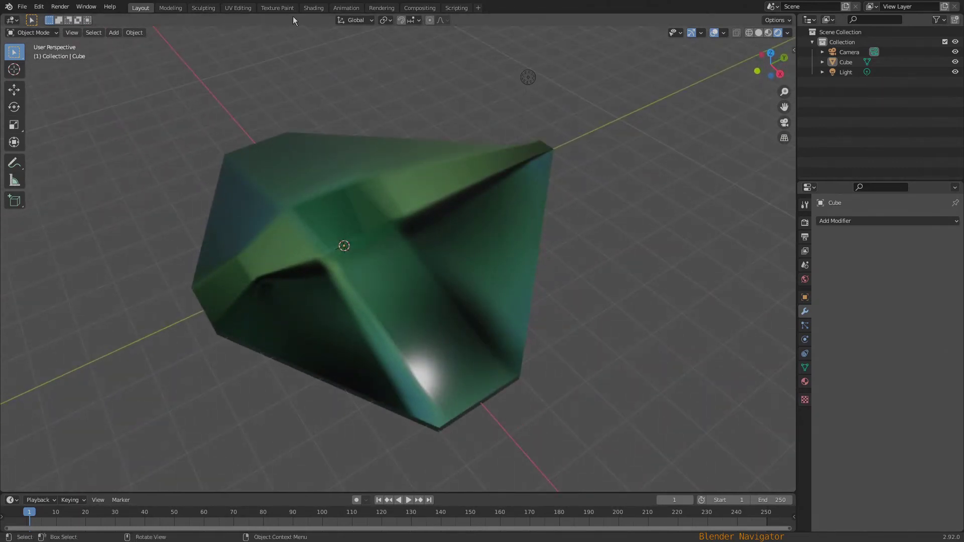
Back in the Shading workspace, set the Principled BSDF roughness to about 0.041 and metallic to about 0.623.
click(308, 9)
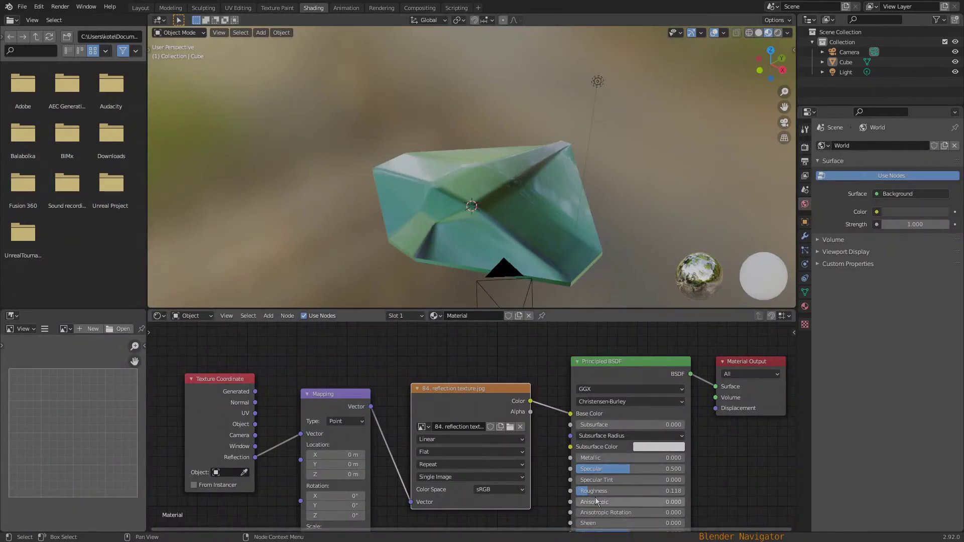
drag(589, 492, 579, 492)
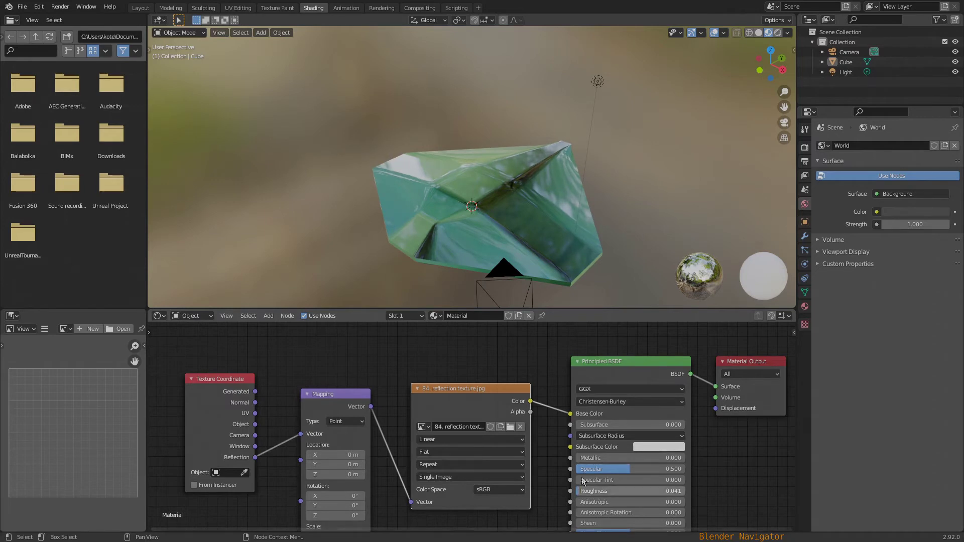
drag(598, 458, 649, 458)
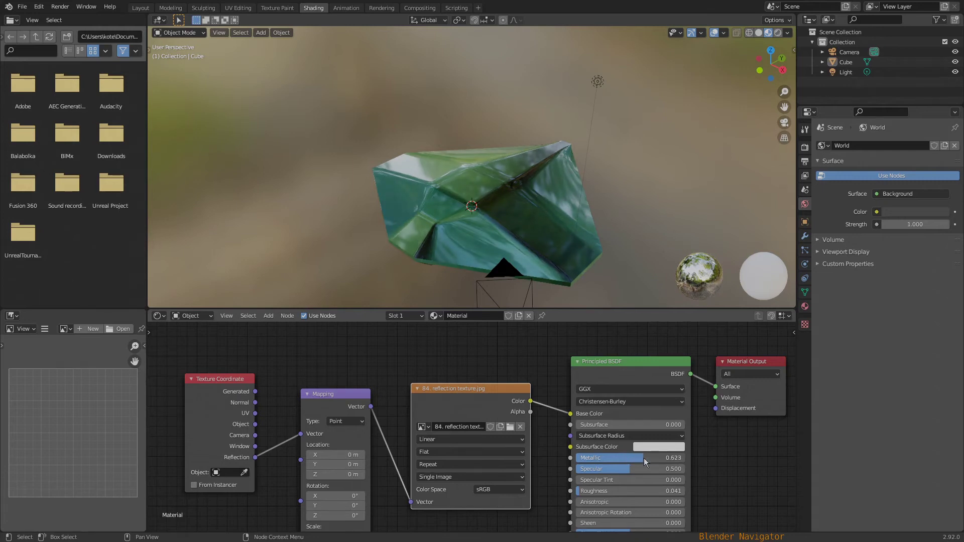
Return to the Layout workspace and set the scene's render engine to Cycles.
click(140, 8)
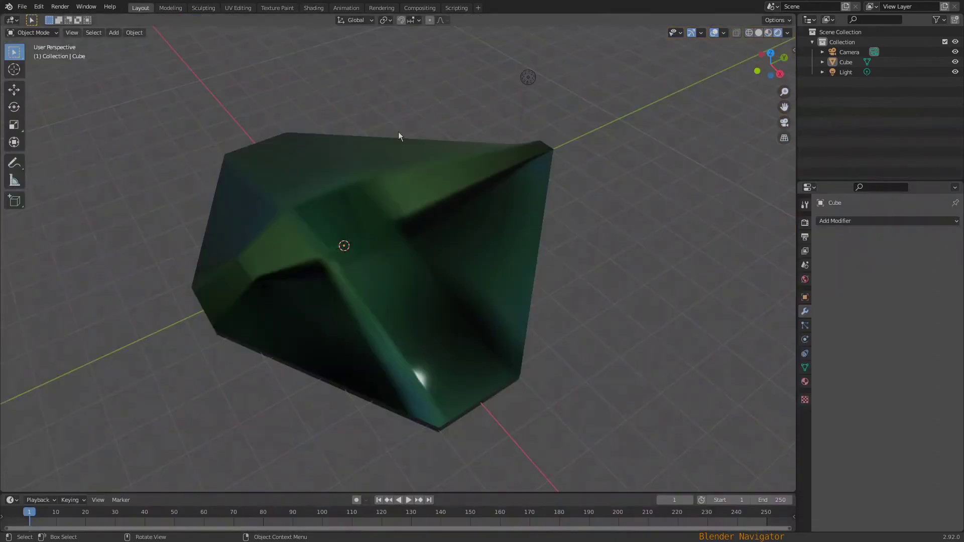
middle_drag(592, 391, 601, 366)
middle_drag(639, 360, 598, 383)
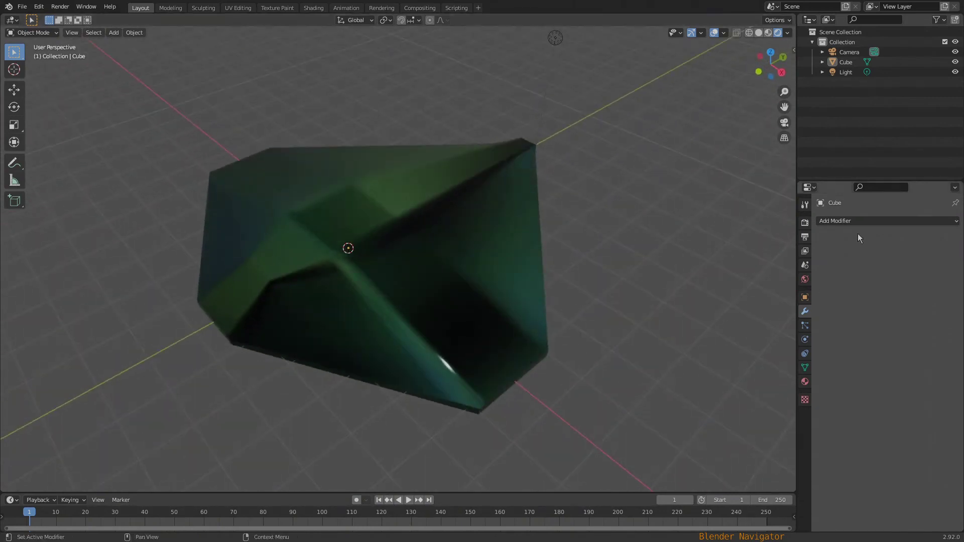
click(805, 222)
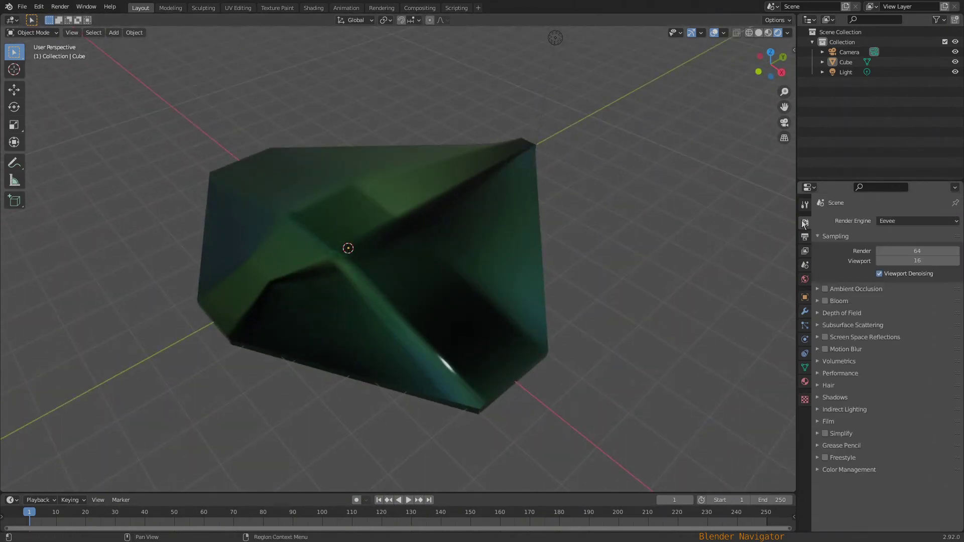
click(896, 222)
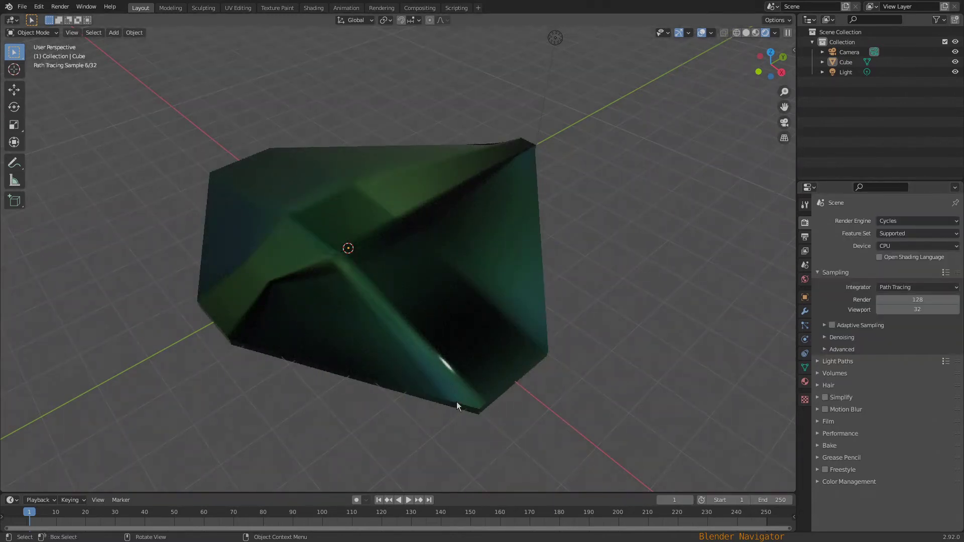
Raise the body about 1.16 m along the Z axis.
middle_drag(457, 403, 465, 372)
click(429, 285)
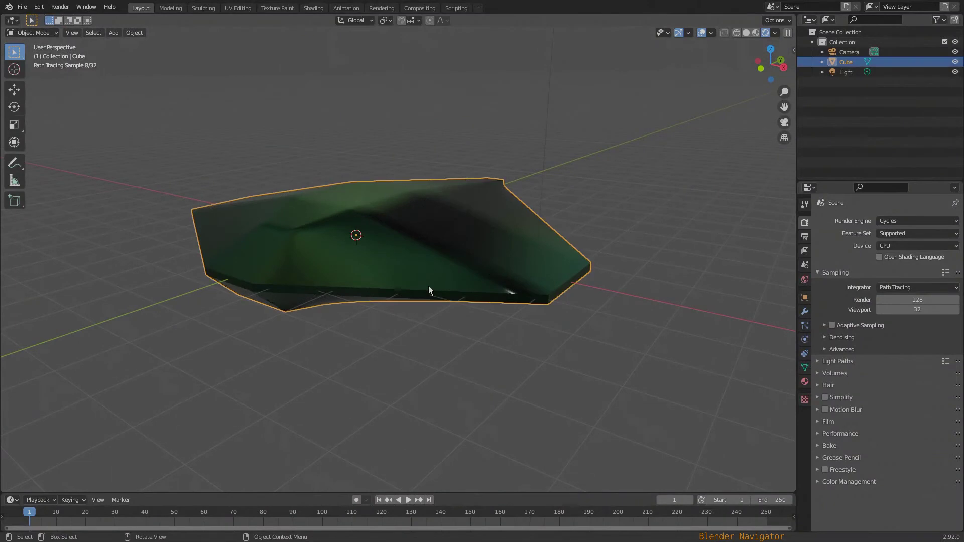
key(g)
key(z)
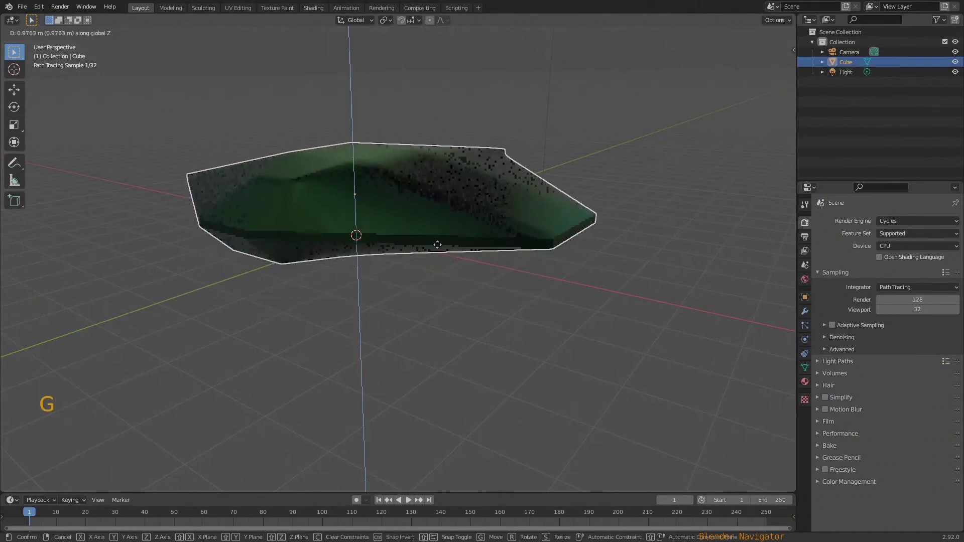
click(437, 237)
Change the scene light to a Sun and set its strength to 3.
scroll(437, 370, down, 5)
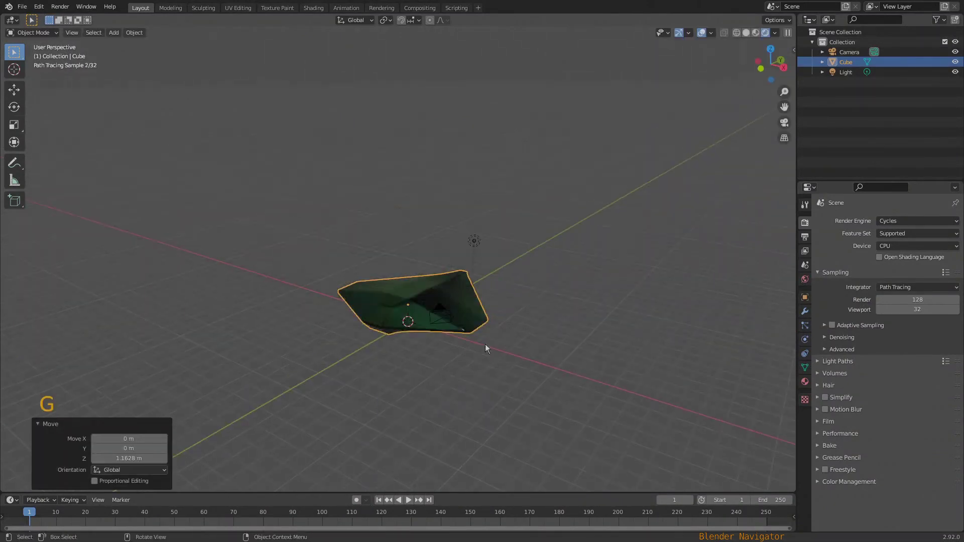
click(474, 241)
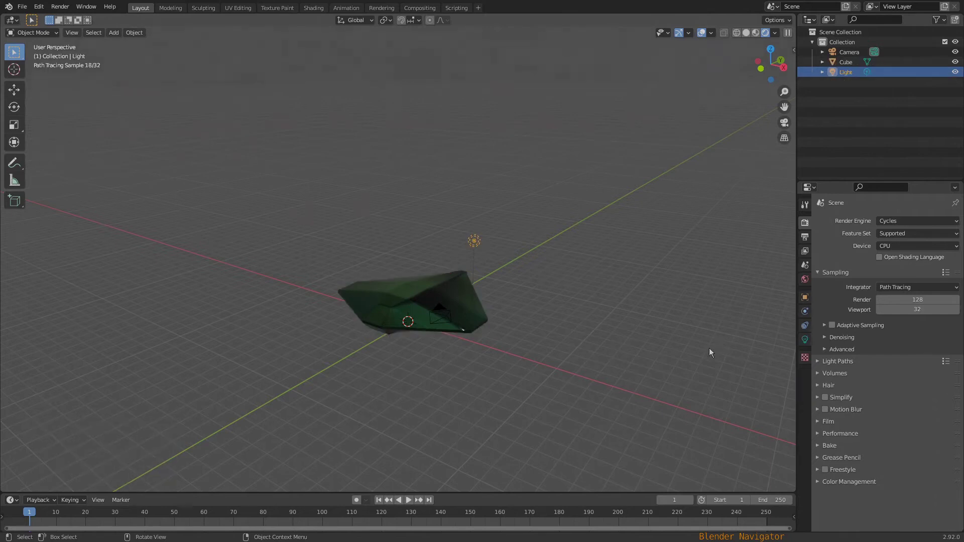
middle_drag(709, 348, 784, 345)
click(805, 340)
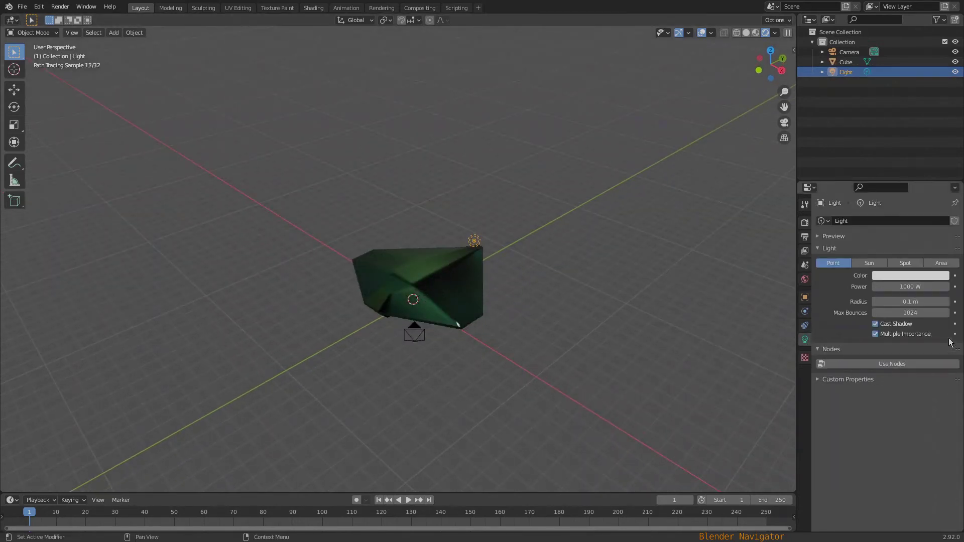
click(875, 263)
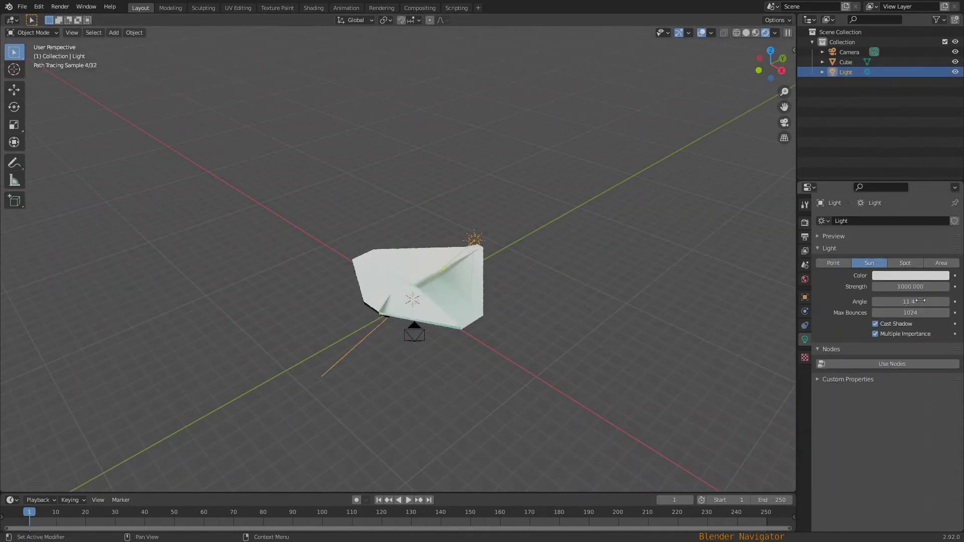
click(896, 287)
key(Return)
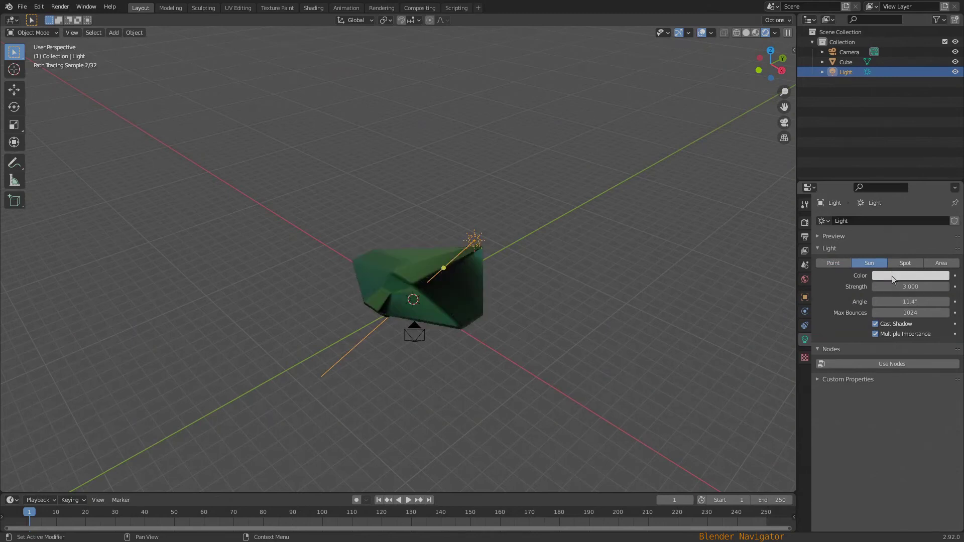
Move the sun light up about 8.62 m along the Z axis.
key(g)
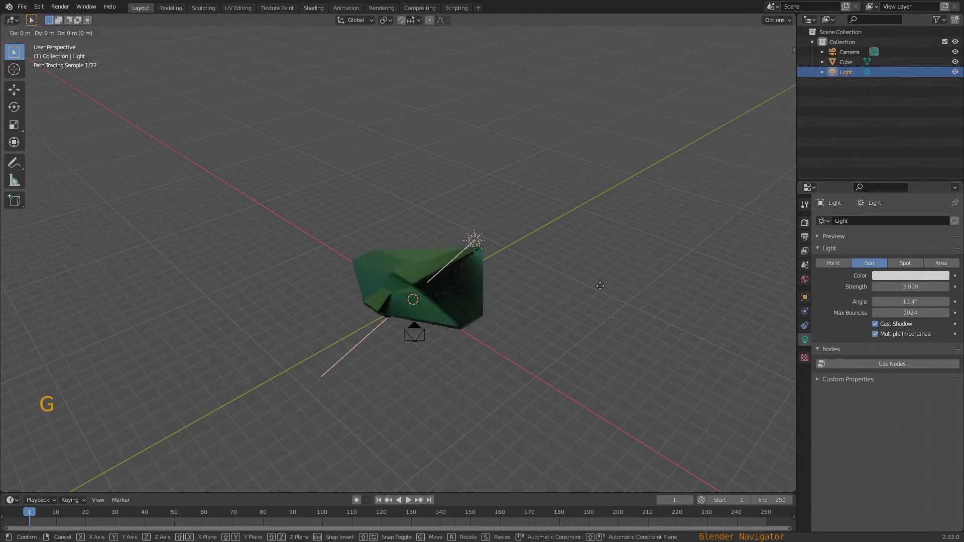
key(z)
click(615, 176)
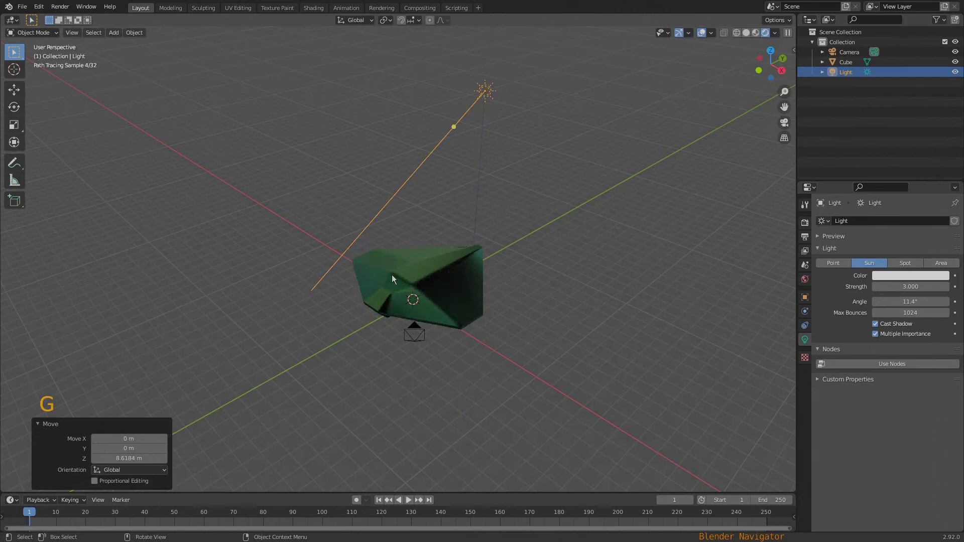
scroll(391, 275, up, 5)
scroll(366, 207, down, 3)
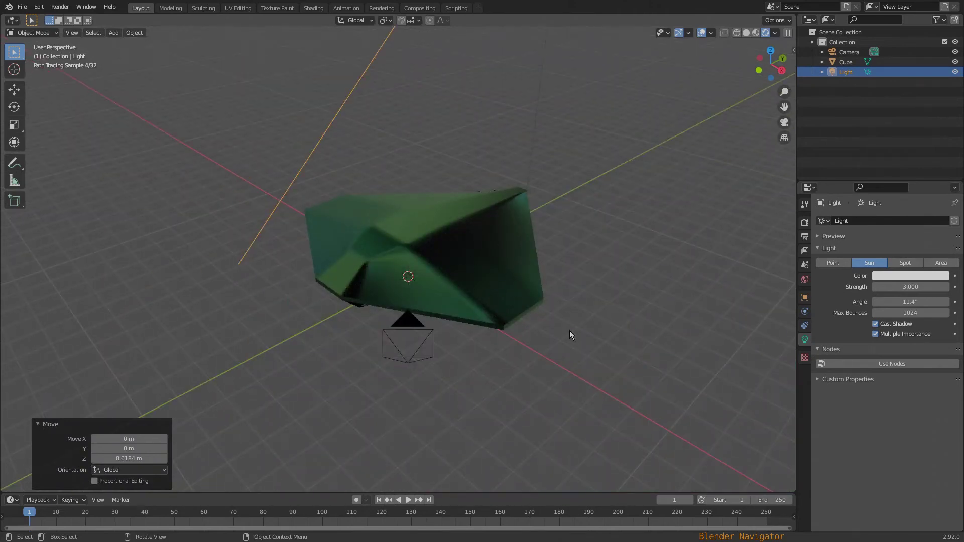
Add a plane mesh at the origin beneath the body and scale it up by a factor of about 8.55.
key(shift+a)
mouse_move(565, 332)
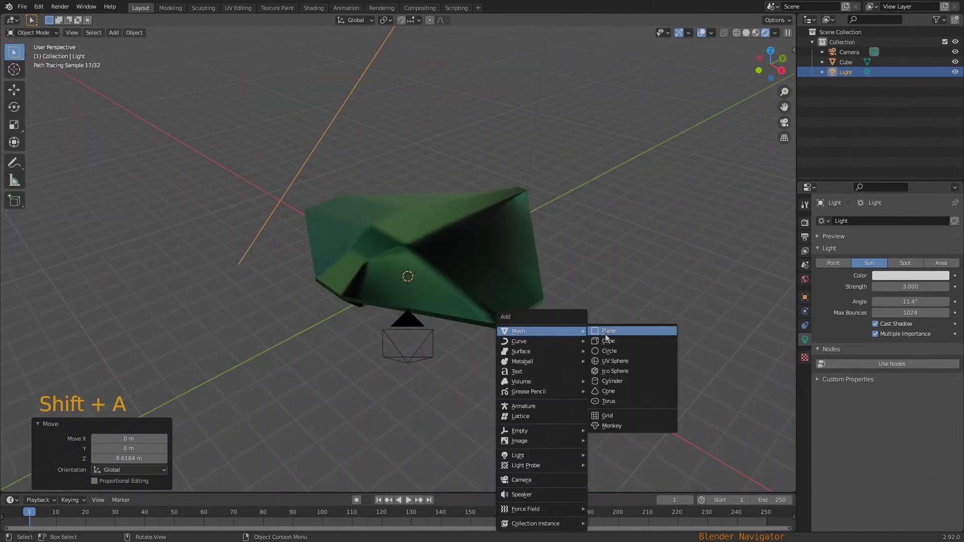
click(606, 333)
key(s)
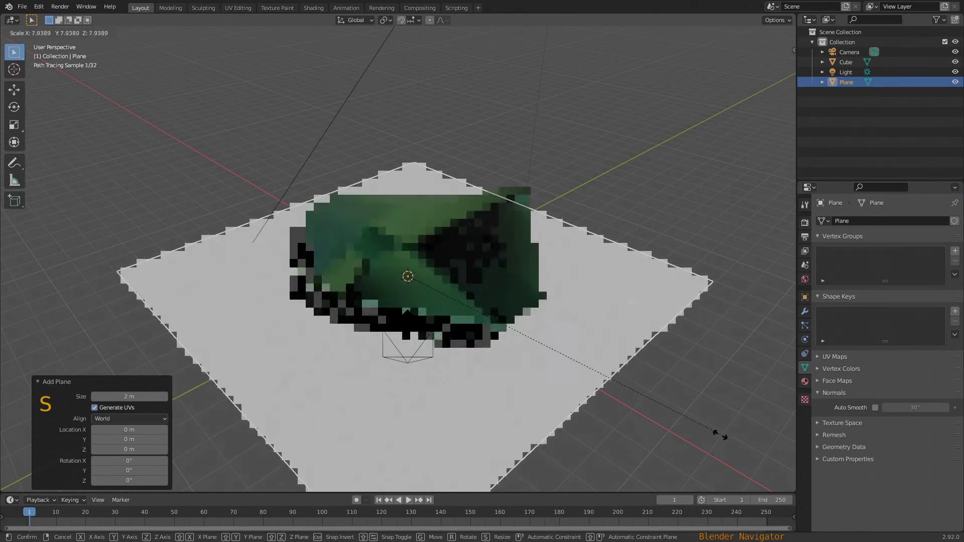
click(739, 455)
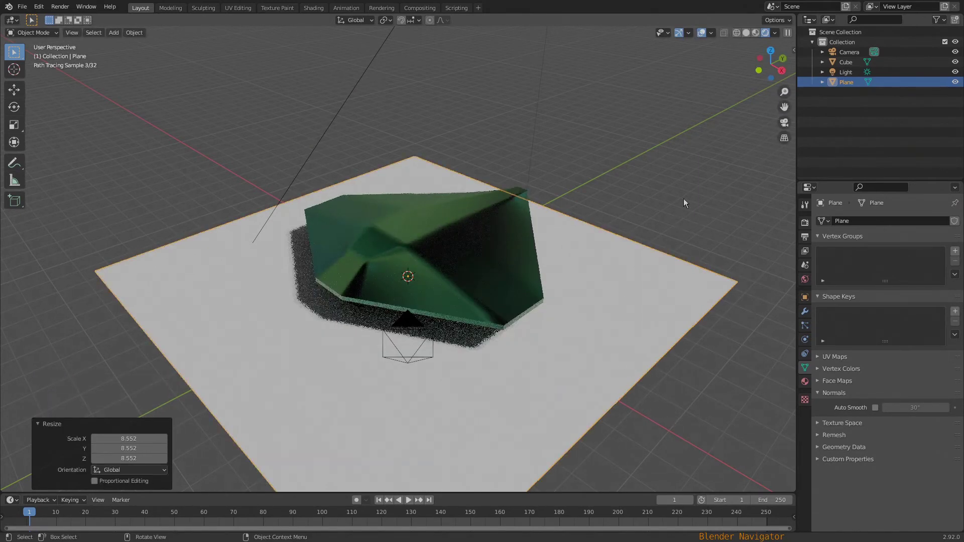
click(673, 216)
Set the scene's render engine back to Eevee.
scroll(628, 295, down, 5)
middle_drag(632, 275, 617, 288)
scroll(516, 210, up, 5)
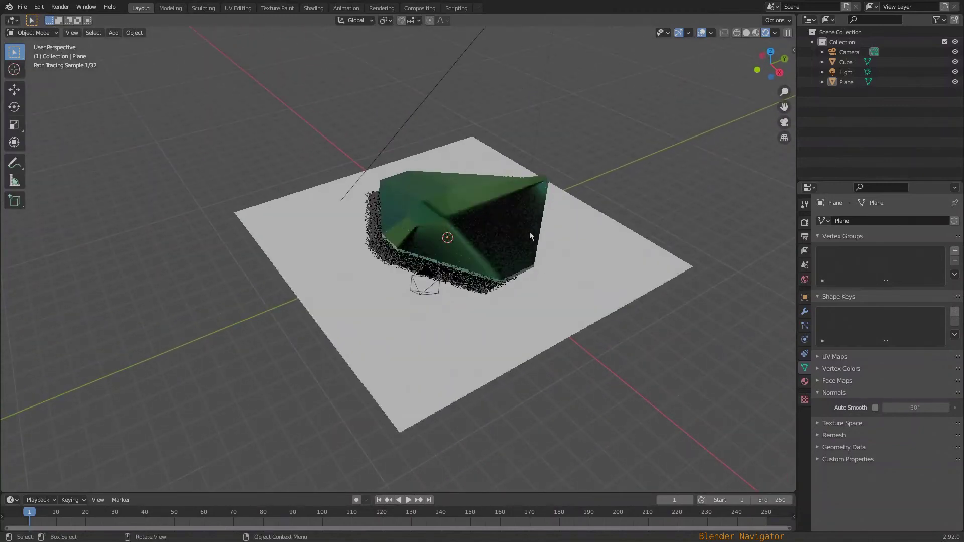
mouse_move(619, 319)
middle_down()
mouse_move(638, 389)
mouse_move(641, 378)
mouse_move(634, 387)
middle_up()
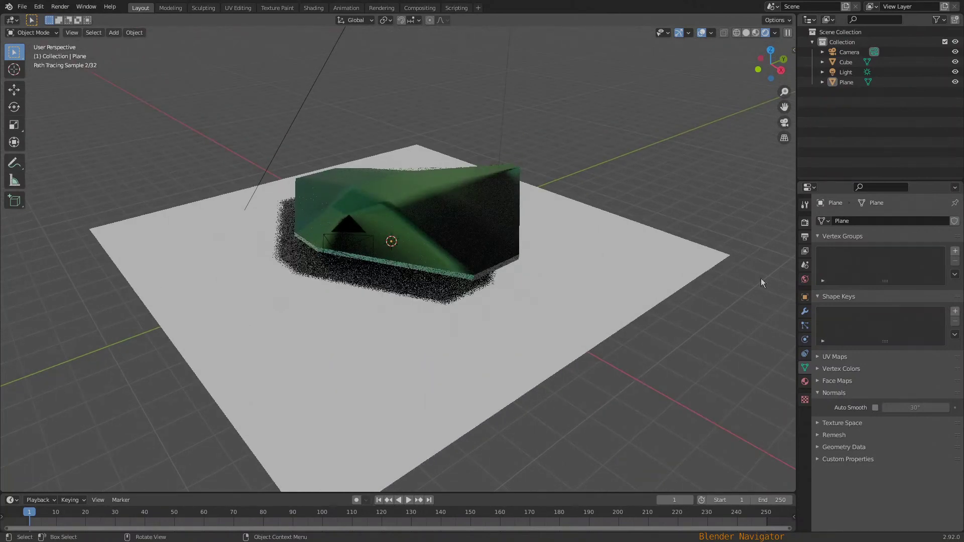
click(805, 223)
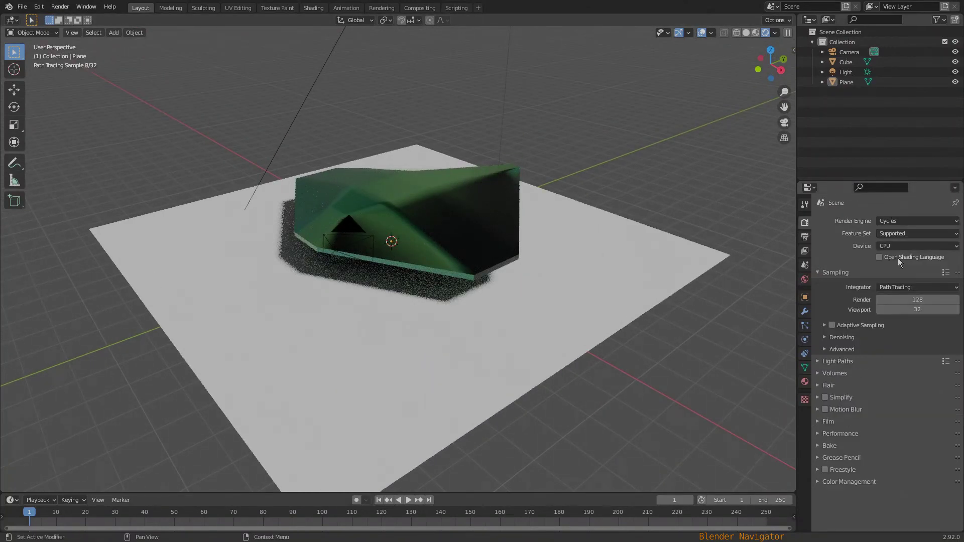
click(907, 222)
click(895, 231)
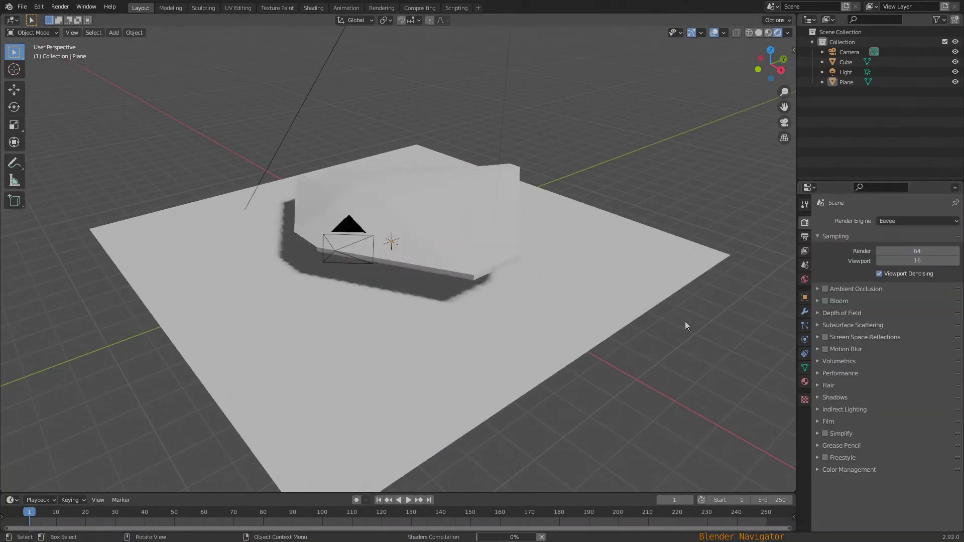
Examine the body's shading and its shadow on the plane from several angles and distances.
middle_drag(606, 222, 581, 287)
scroll(486, 152, up, 4)
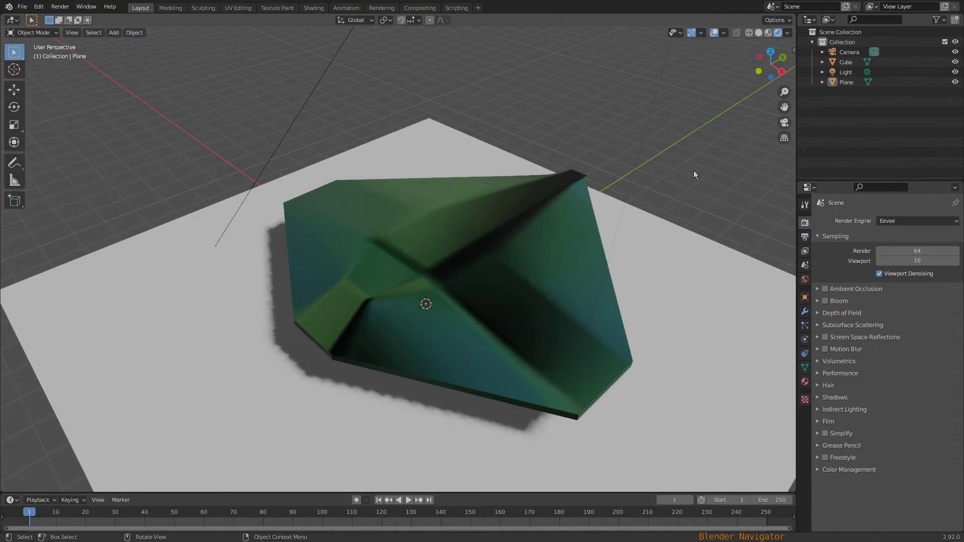
scroll(231, 204, down, 3)
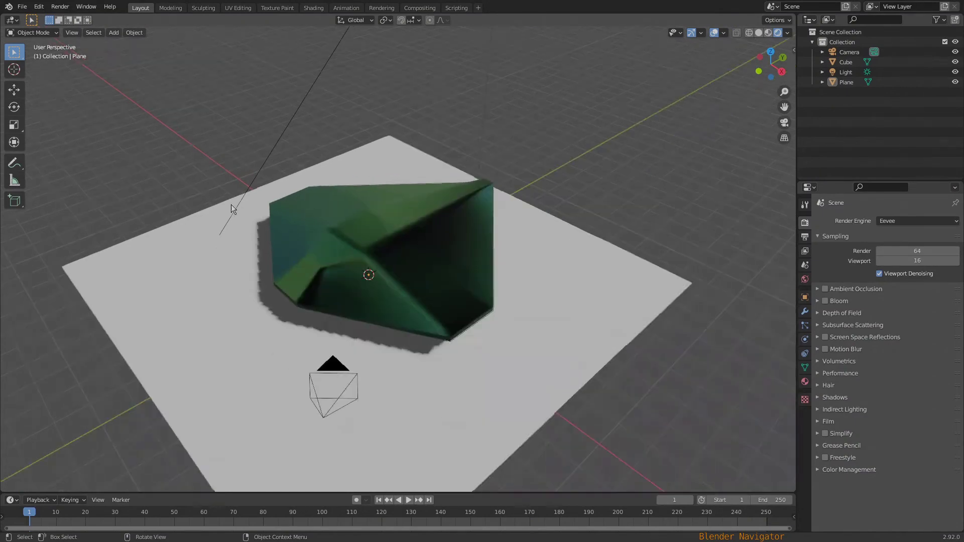
scroll(334, 240, up, 3)
scroll(421, 291, down, 3)
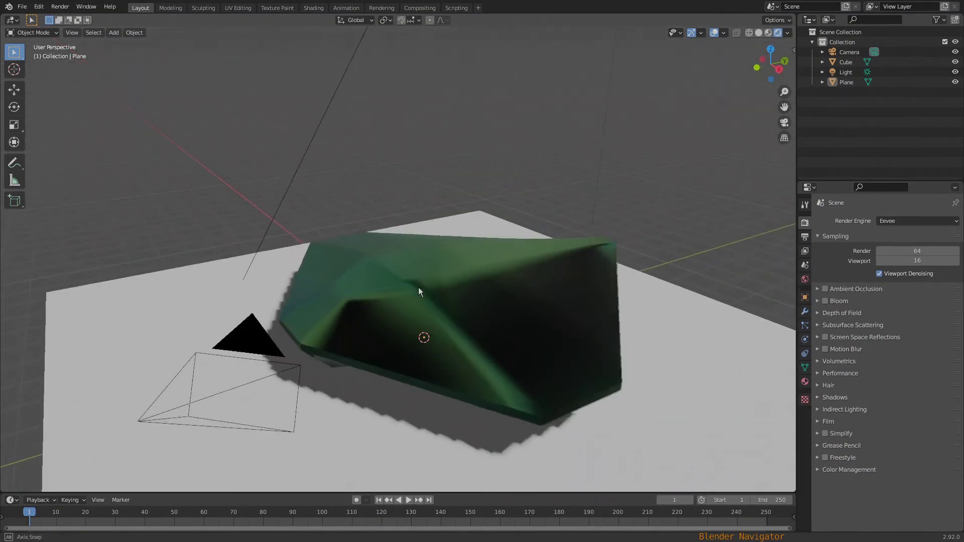
scroll(418, 241, down, 2)
middle_drag(415, 219, 420, 277)
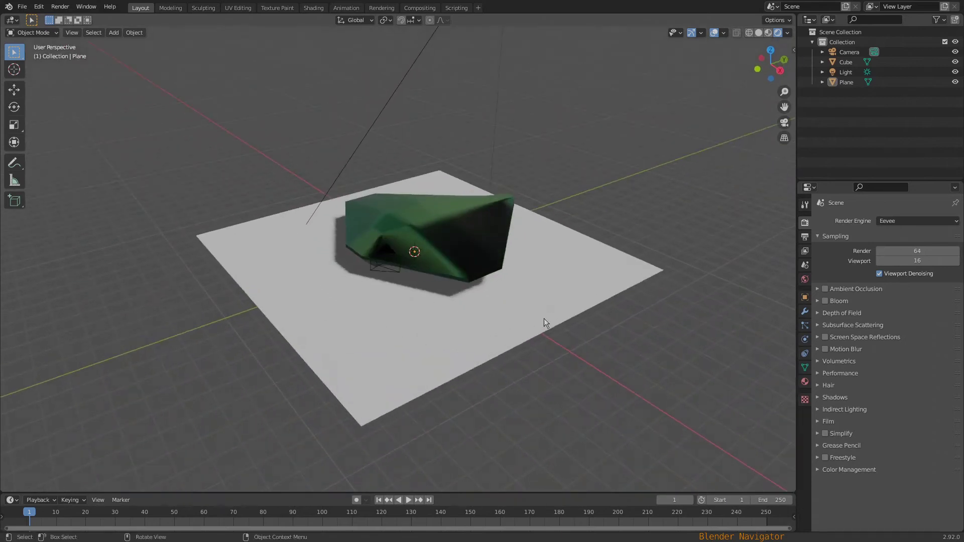
Give the plane a new material with a black base color and a roughness of about 0.074.
click(589, 321)
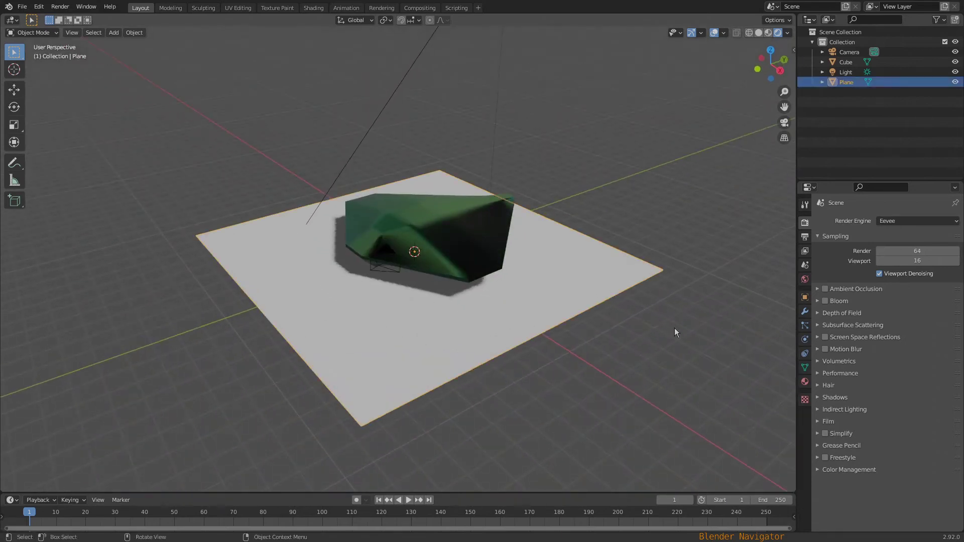
click(805, 382)
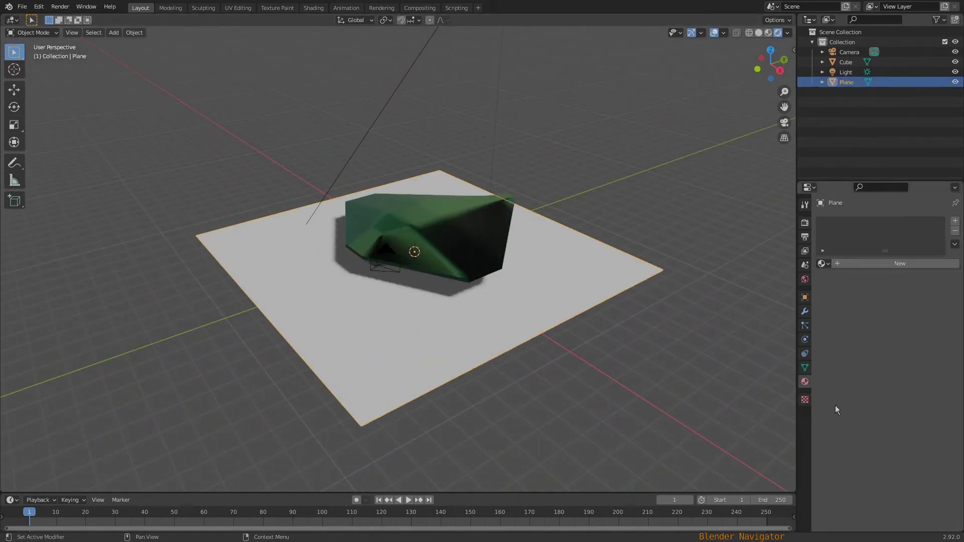
click(865, 266)
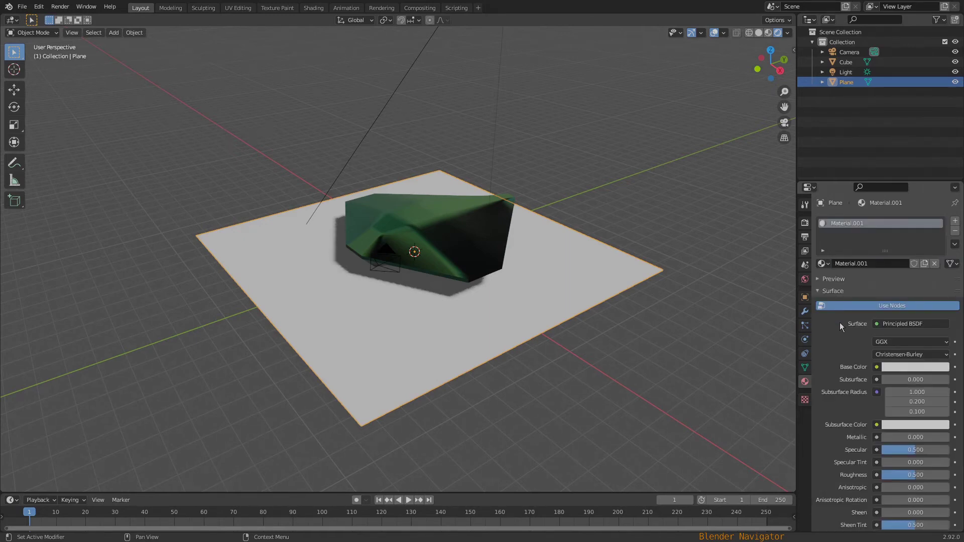
click(903, 367)
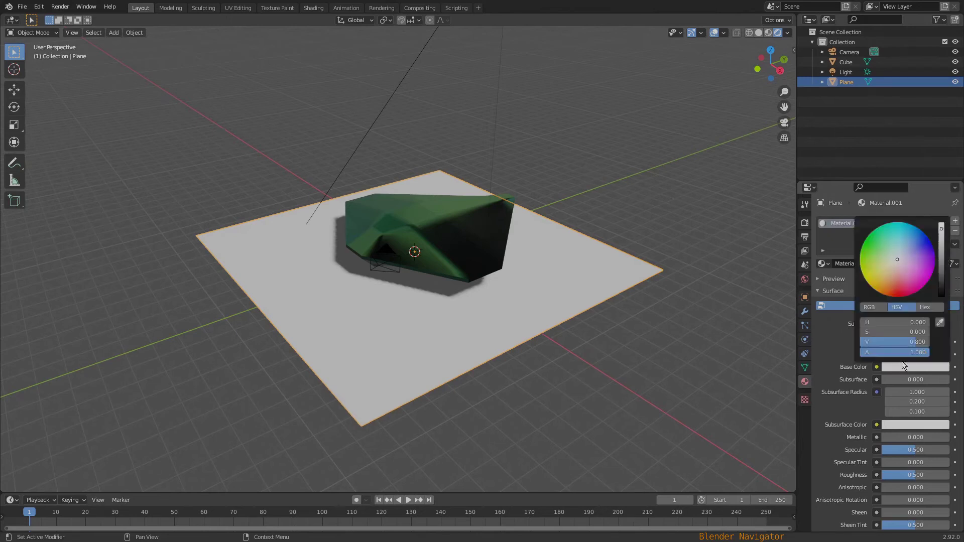
drag(944, 248, 942, 295)
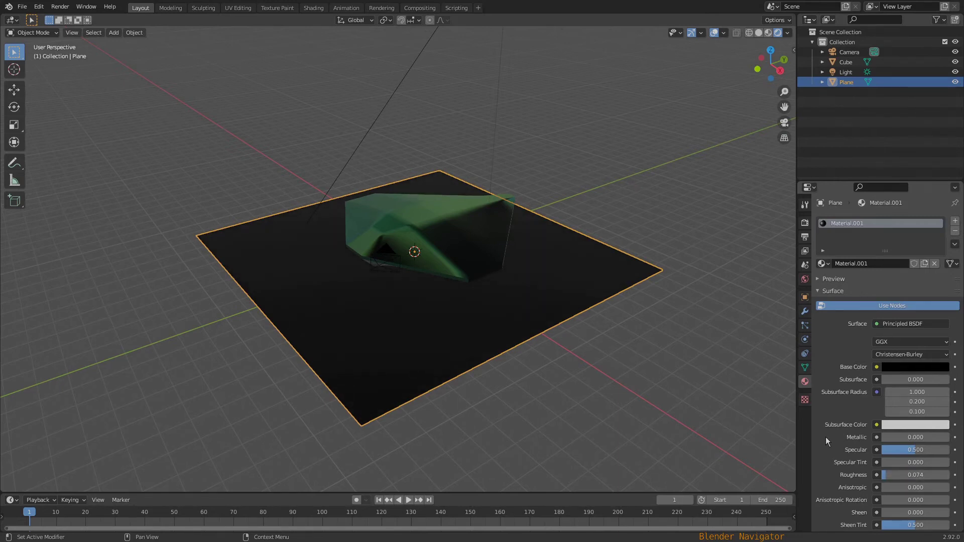
scroll(825, 437, down, 4)
Enable Screen Space Reflections with Refraction in the Eevee render settings.
click(806, 224)
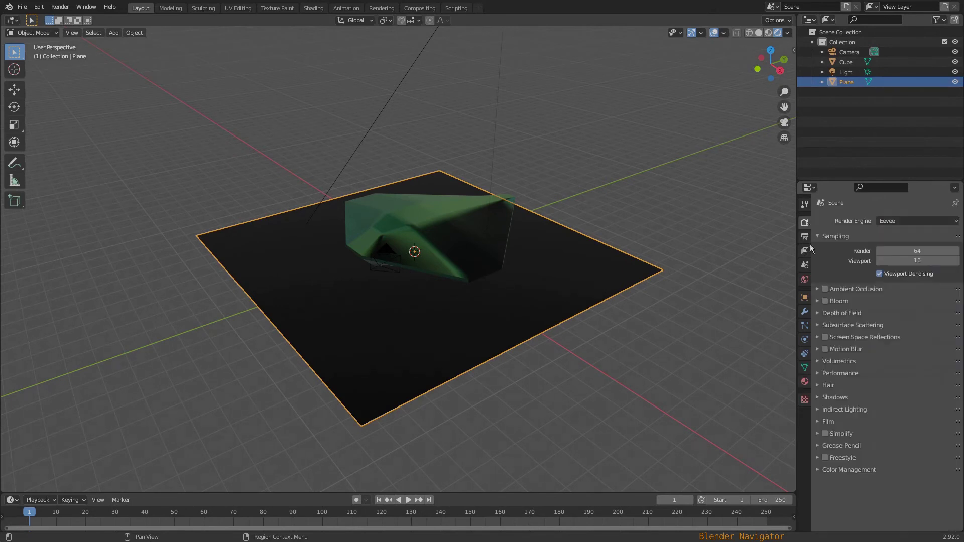
click(826, 337)
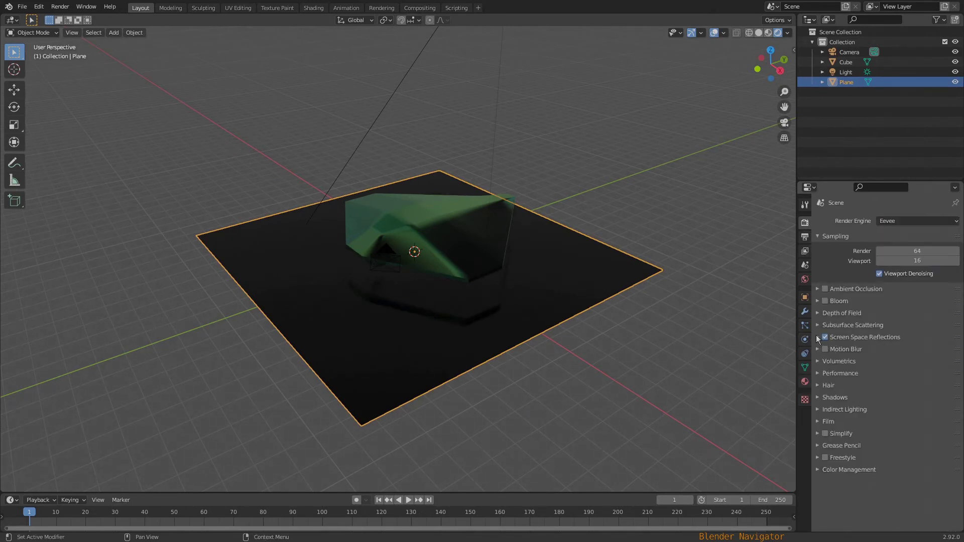
click(818, 339)
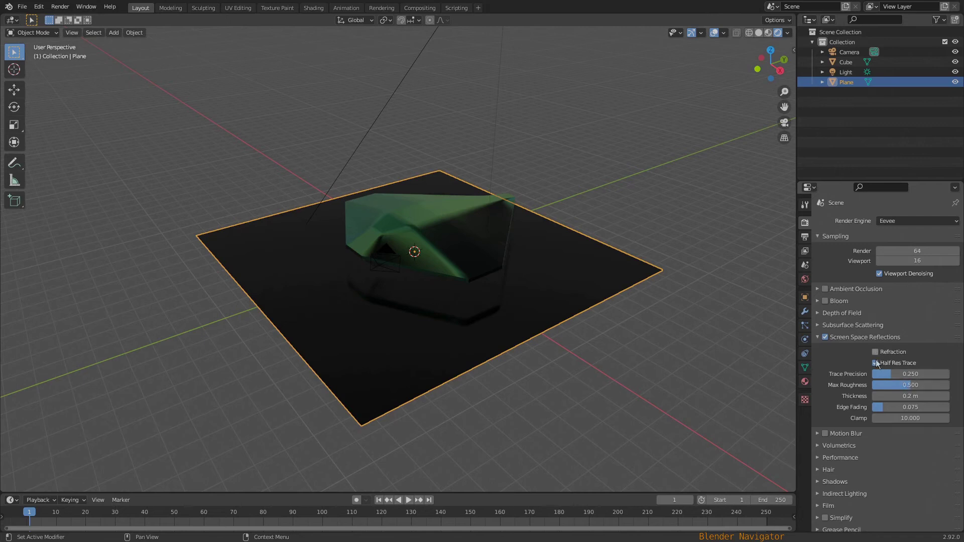
click(875, 352)
click(816, 337)
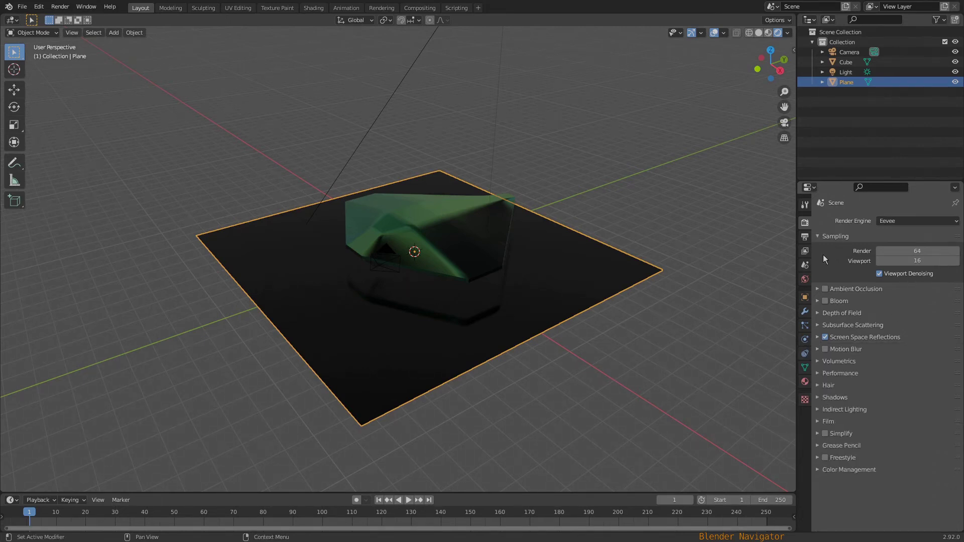
Review the plane's material settings and examine the body's reflection on the plane from near and far.
click(805, 382)
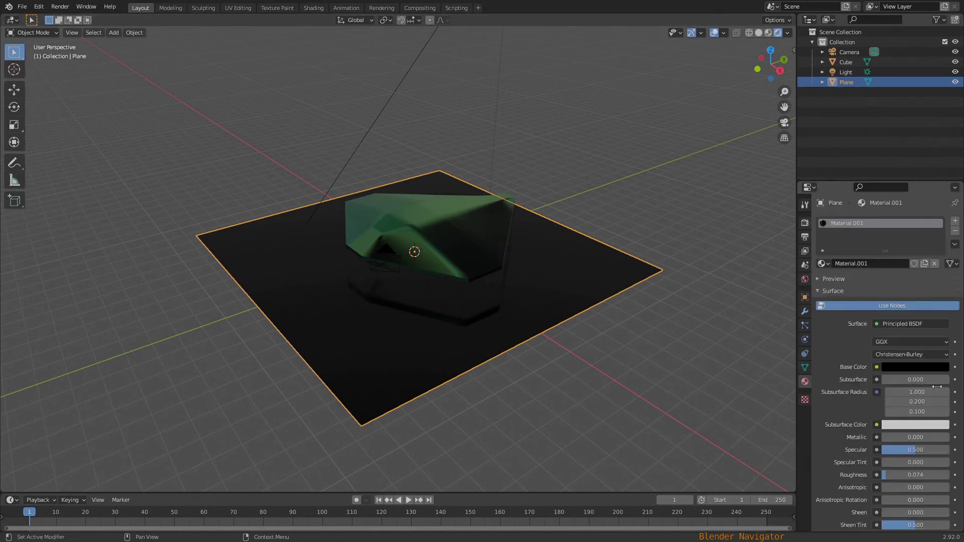
scroll(914, 438, down, 12)
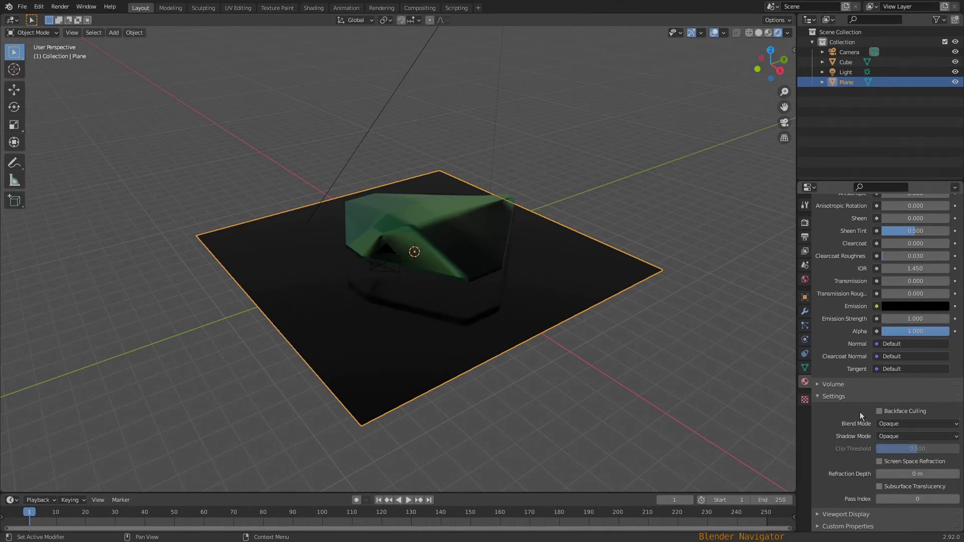
scroll(903, 294, up, 5)
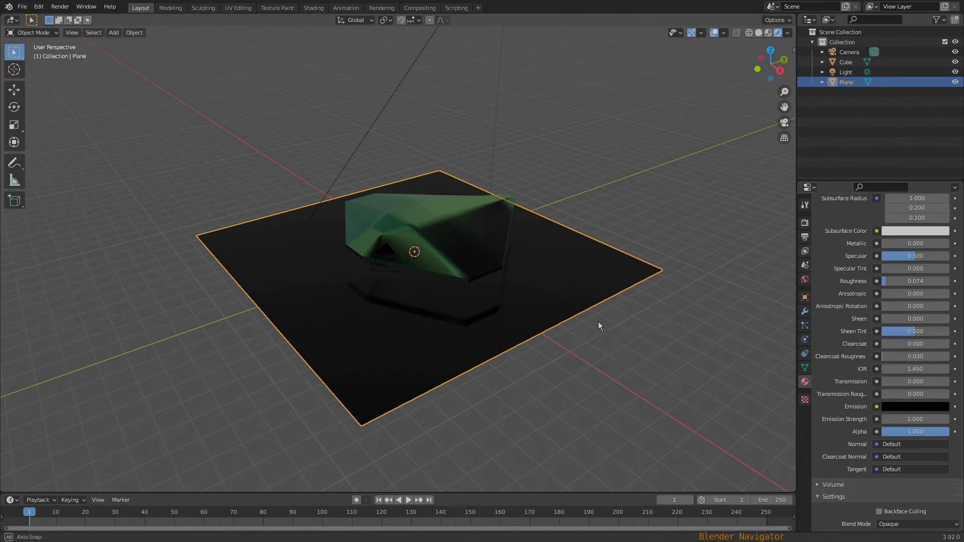
mouse_move(599, 321)
middle_down()
mouse_move(626, 304)
mouse_move(594, 312)
middle_up()
scroll(490, 261, up, 4)
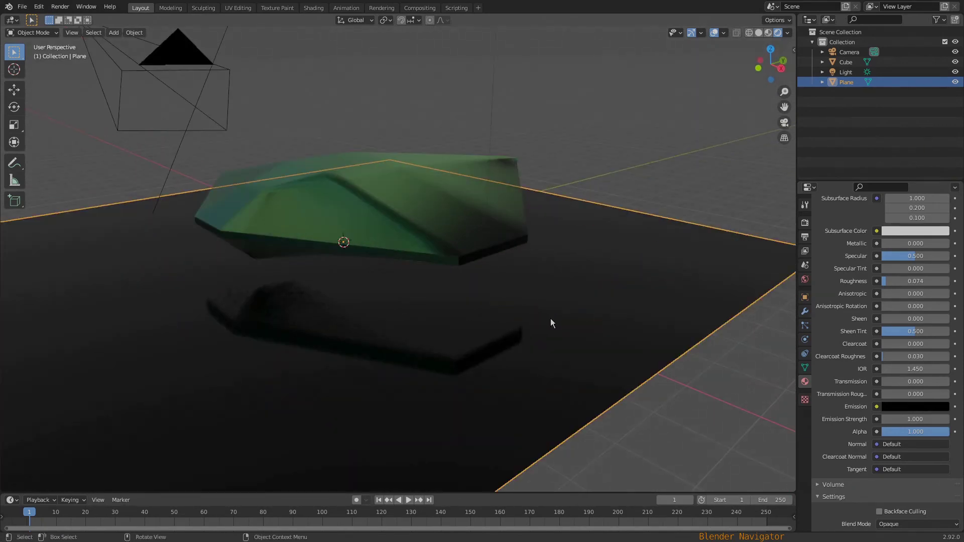
scroll(551, 321, down, 4)
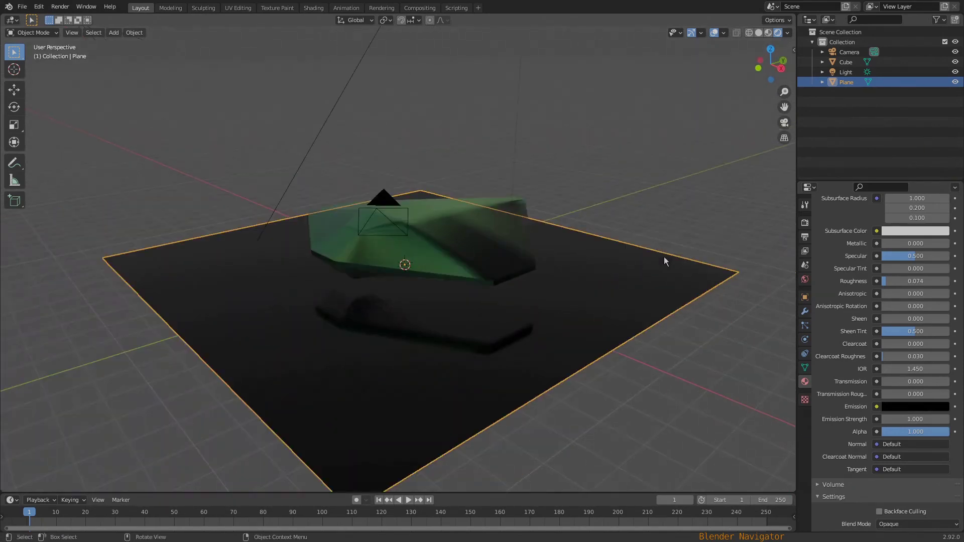
Switch the scene's render engine to Cycles and view the body's reflection on the plane.
click(805, 223)
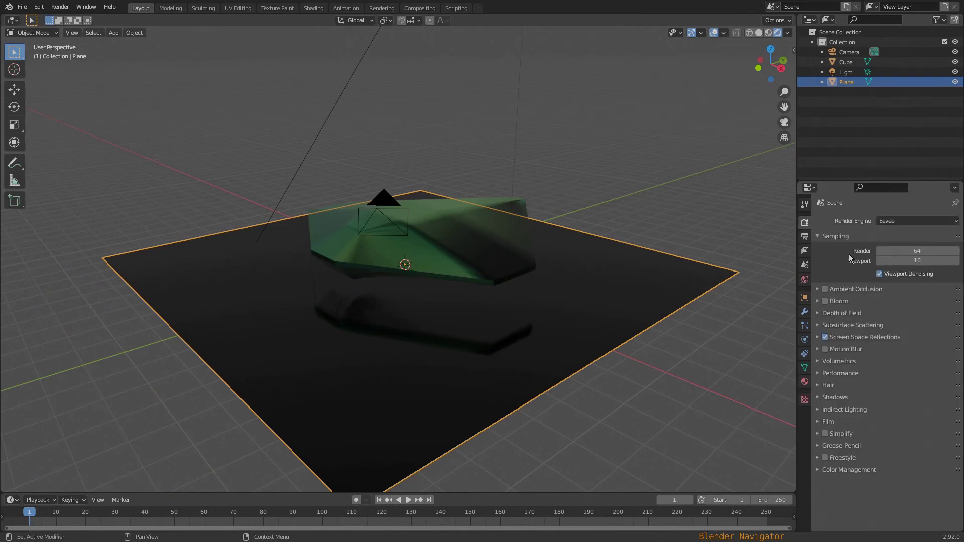
click(894, 220)
click(894, 255)
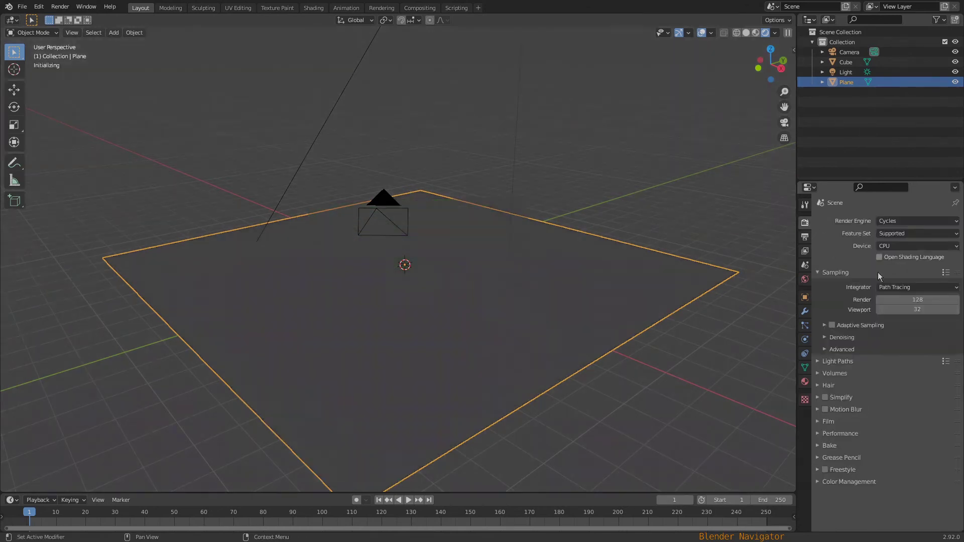
mouse_move(650, 287)
middle_down()
mouse_move(601, 252)
mouse_move(537, 249)
mouse_move(618, 259)
mouse_move(607, 254)
middle_up()
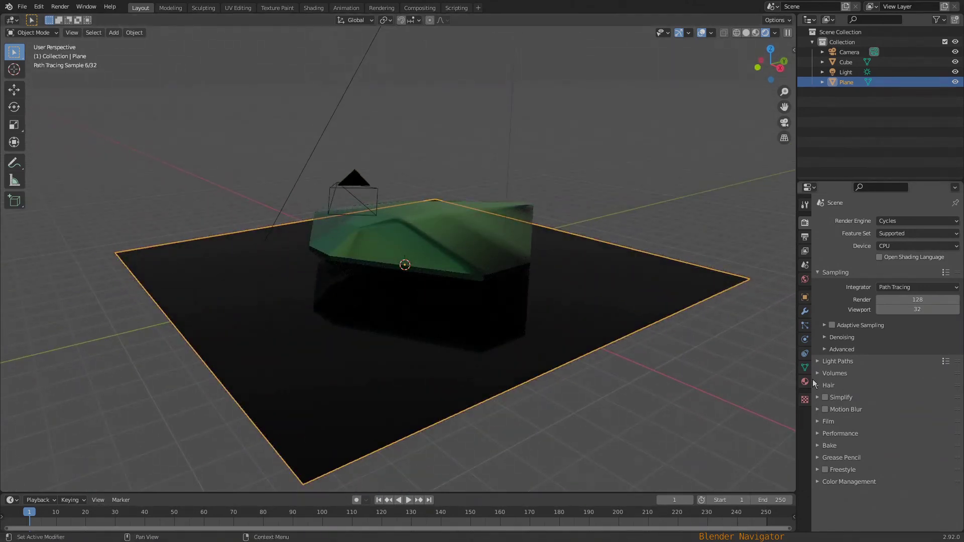
Light the world background with a Sky Texture as its color and view the body under it.
click(805, 280)
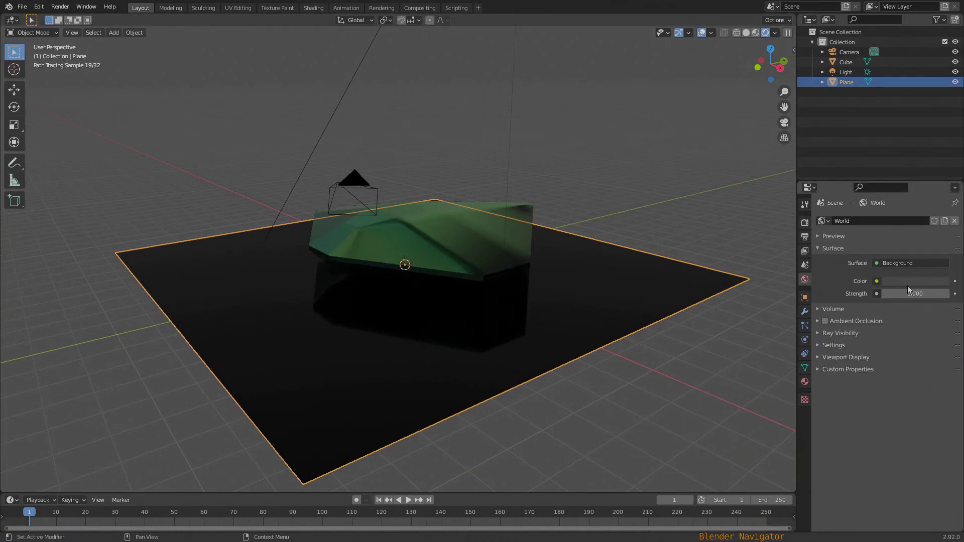
click(877, 282)
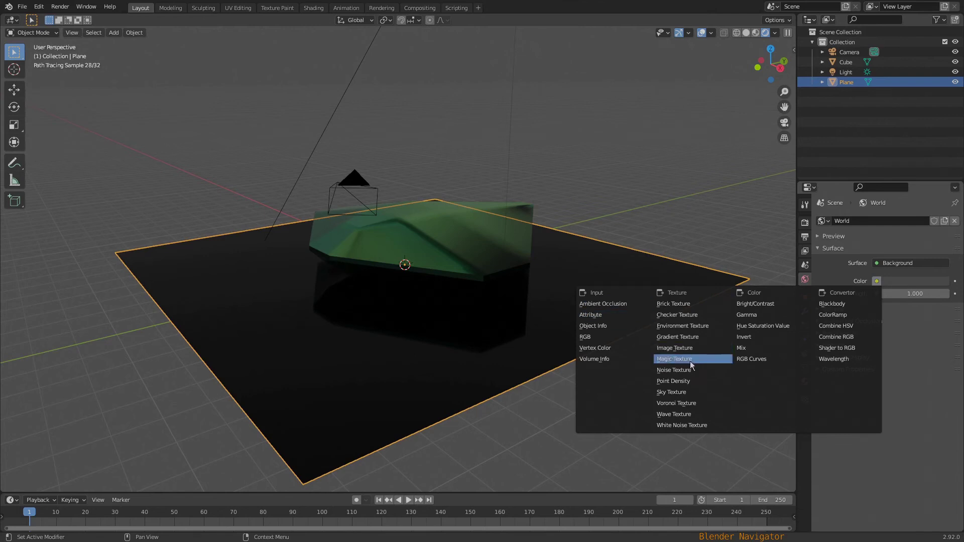
click(695, 391)
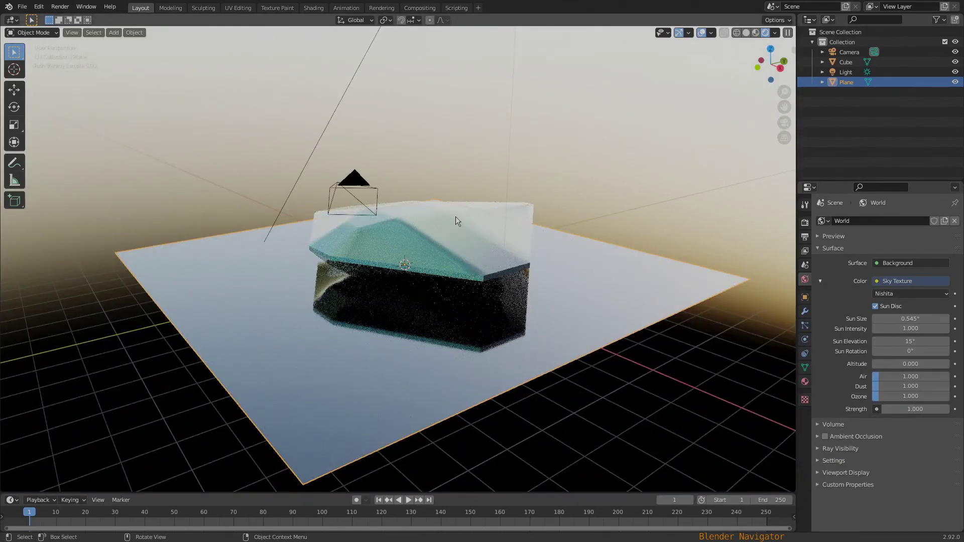
middle_drag(443, 200, 446, 229)
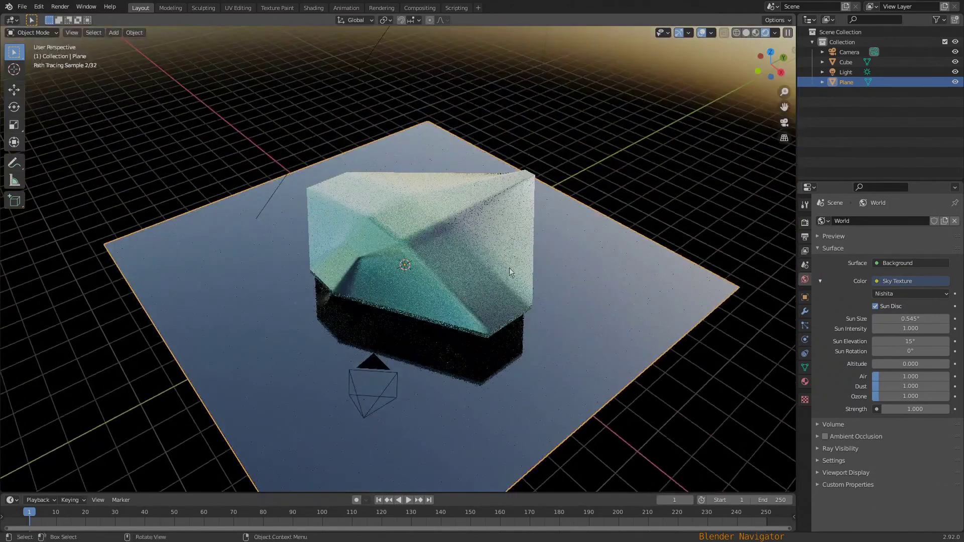
middle_drag(462, 331, 547, 291)
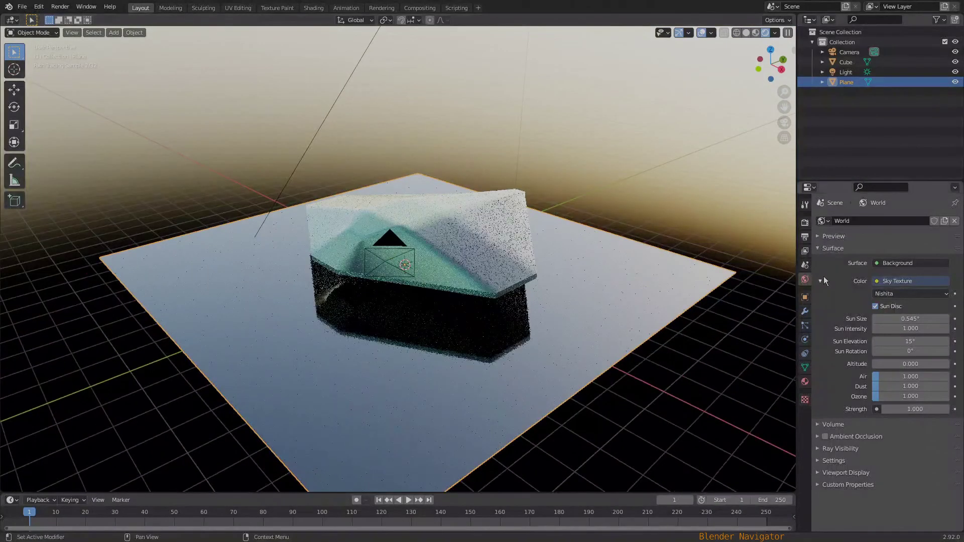
Compare the sky-lit scene in Eevee, then return the render engine to Cycles.
click(805, 225)
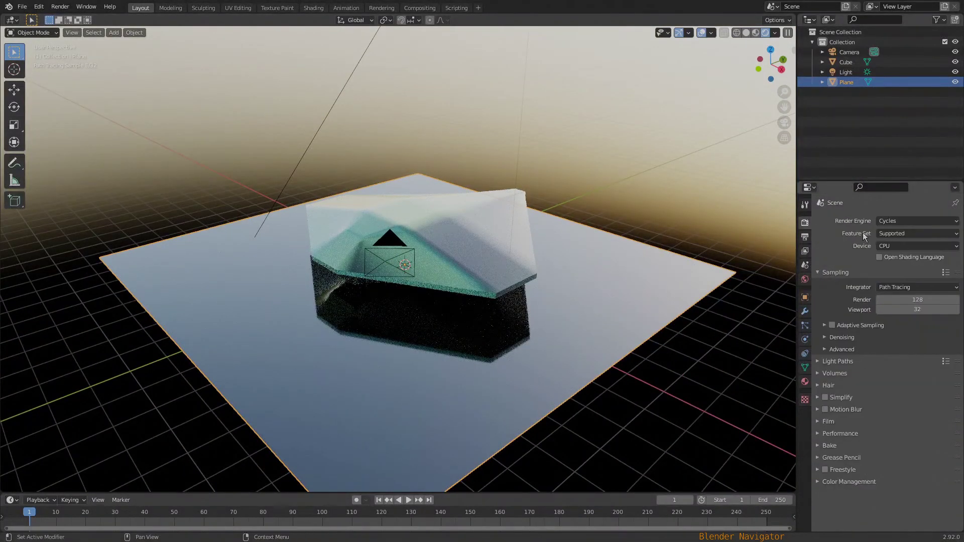
click(887, 220)
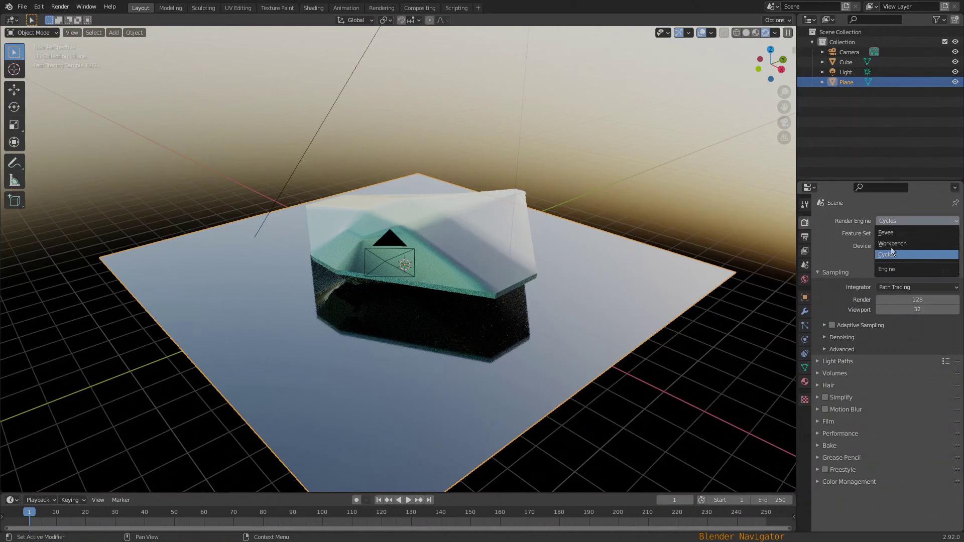
click(893, 232)
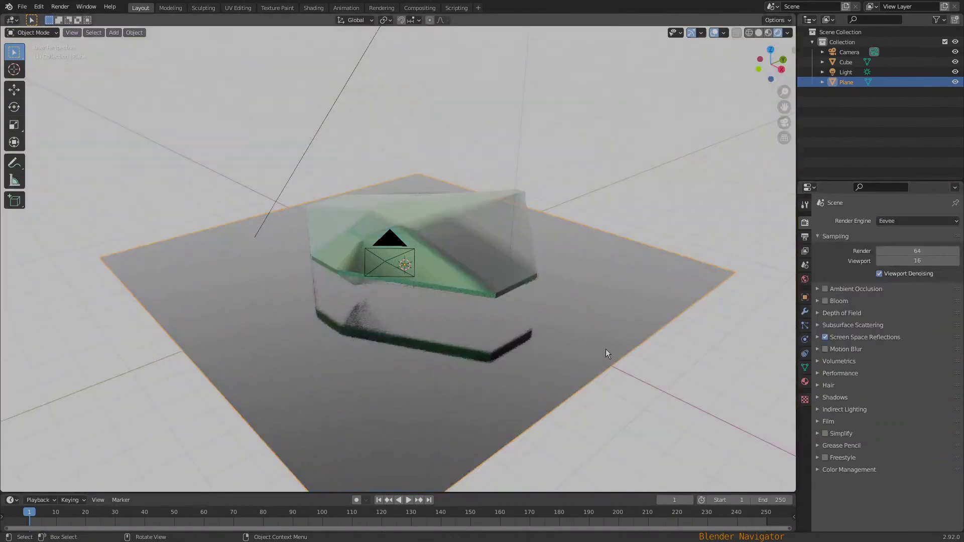
mouse_move(605, 349)
middle_down()
mouse_move(510, 336)
mouse_move(593, 333)
mouse_move(623, 348)
mouse_move(601, 348)
middle_up()
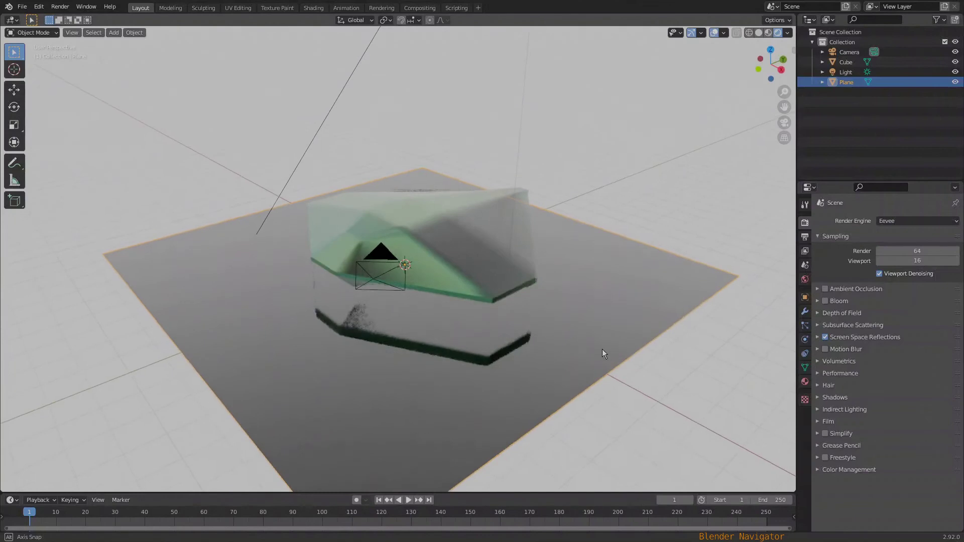
click(885, 222)
click(890, 254)
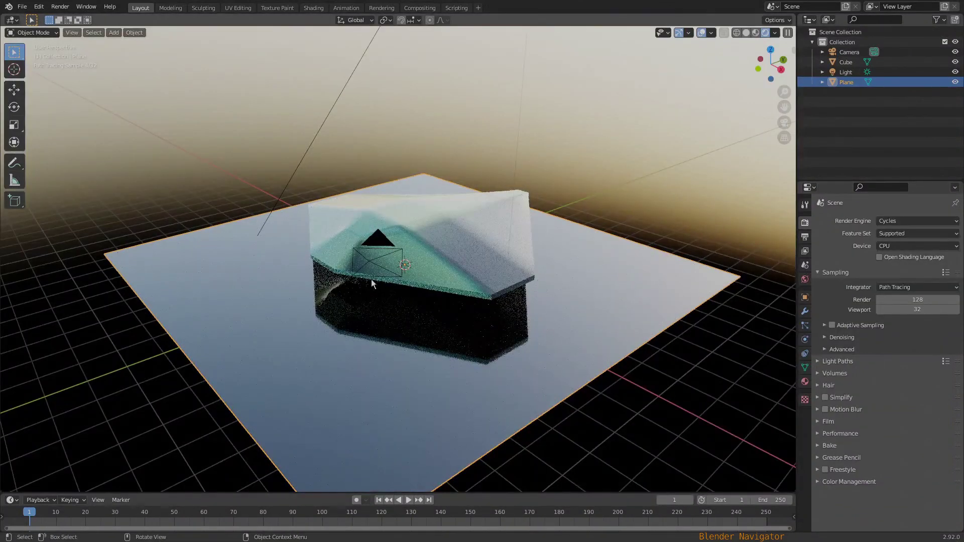
Hide the camera in the viewport and inspect the body and its reflection from several angles.
click(381, 243)
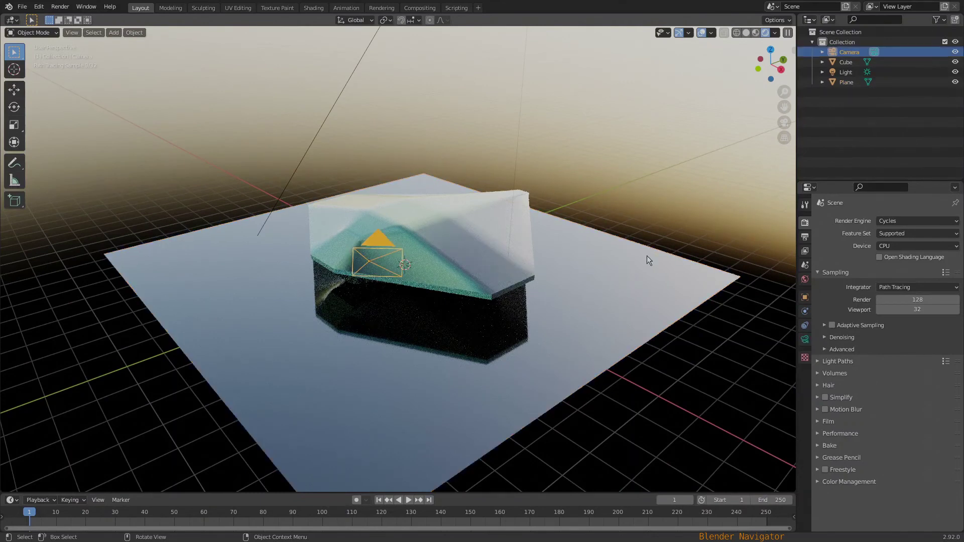
key(h)
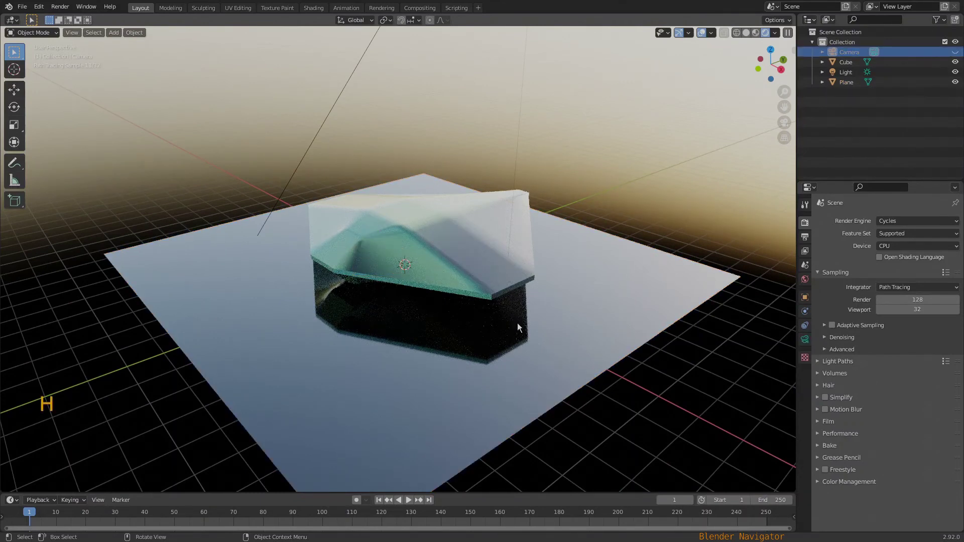
middle_drag(518, 324, 507, 319)
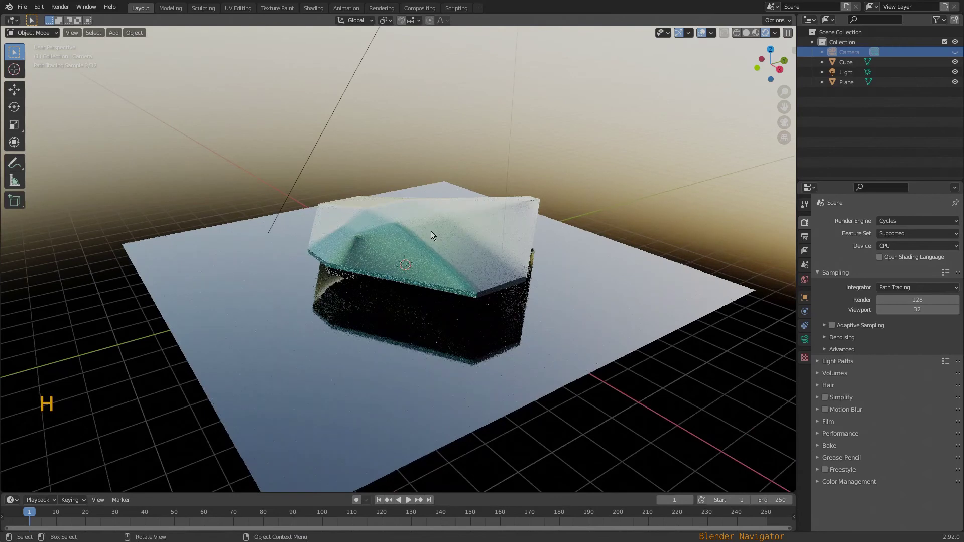
scroll(520, 307, up, 2)
middle_drag(553, 342, 556, 333)
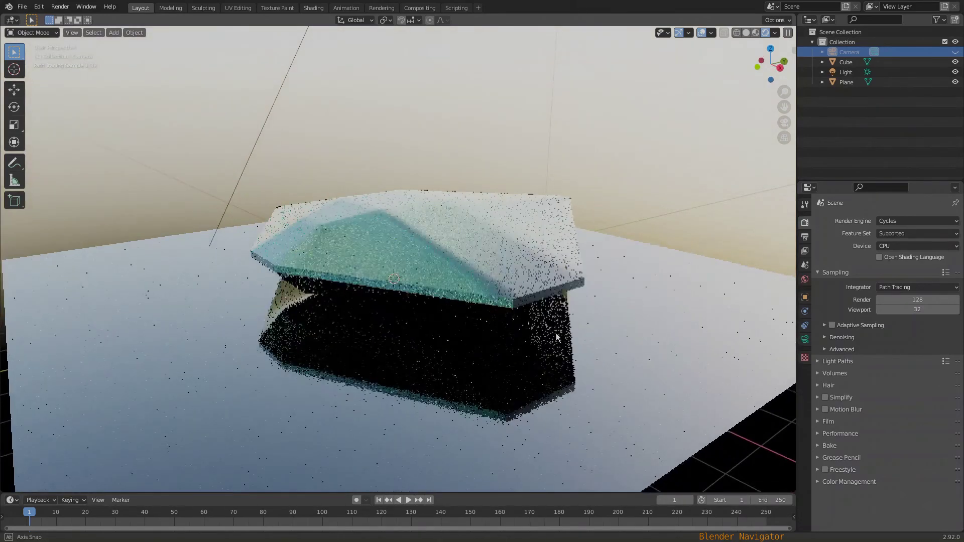
mouse_move(522, 384)
middle_down()
mouse_move(524, 369)
mouse_move(526, 377)
middle_up()
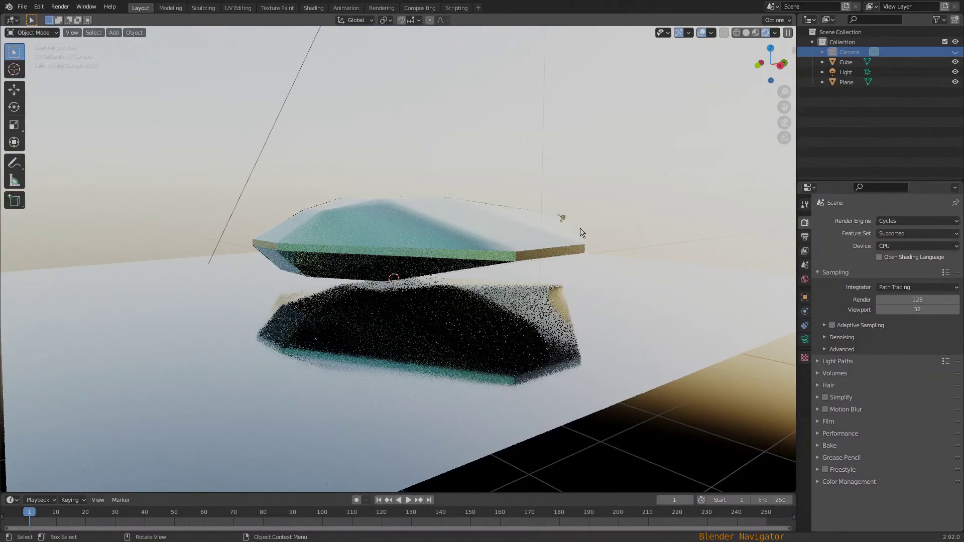
middle_drag(580, 228, 583, 257)
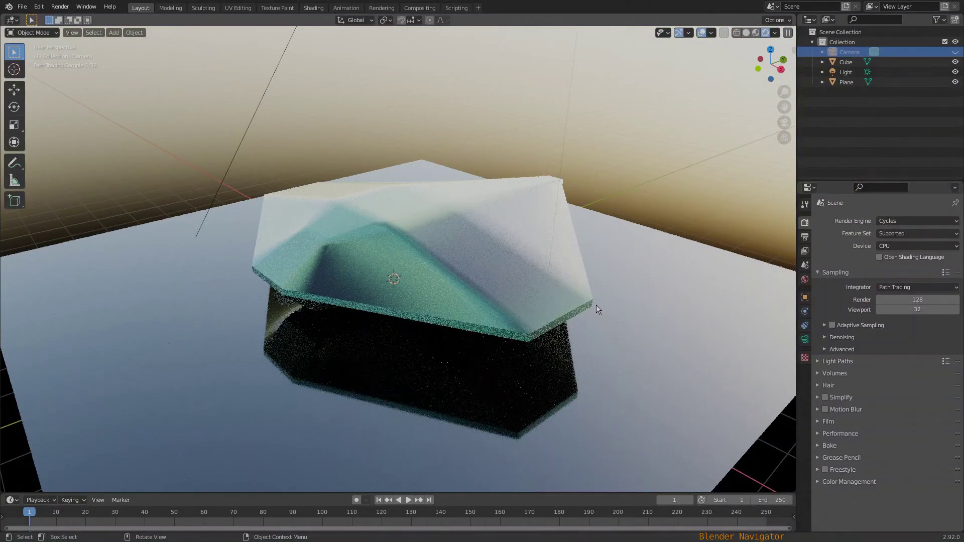
Scale the ground plane up by a factor of about 1.38 and deselect it.
click(630, 294)
key(s)
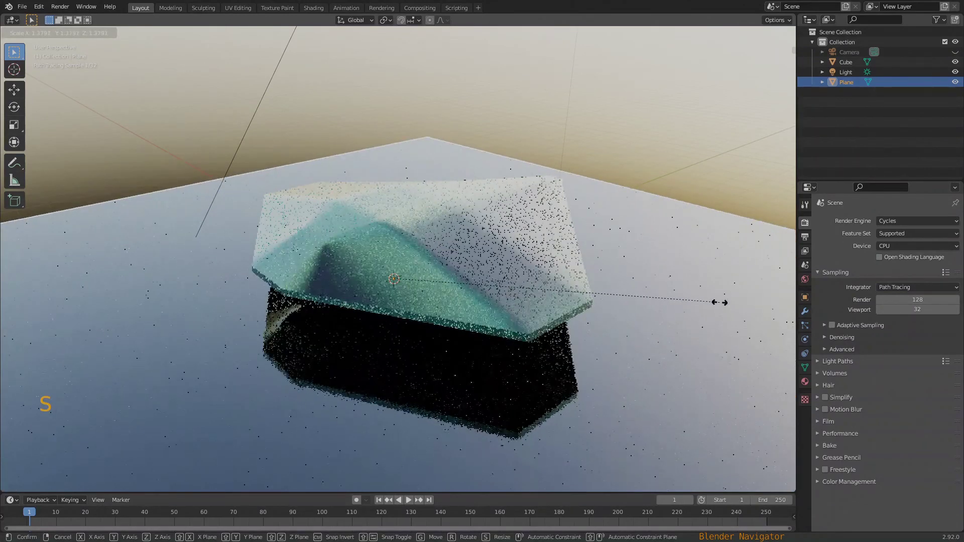
click(719, 302)
click(674, 140)
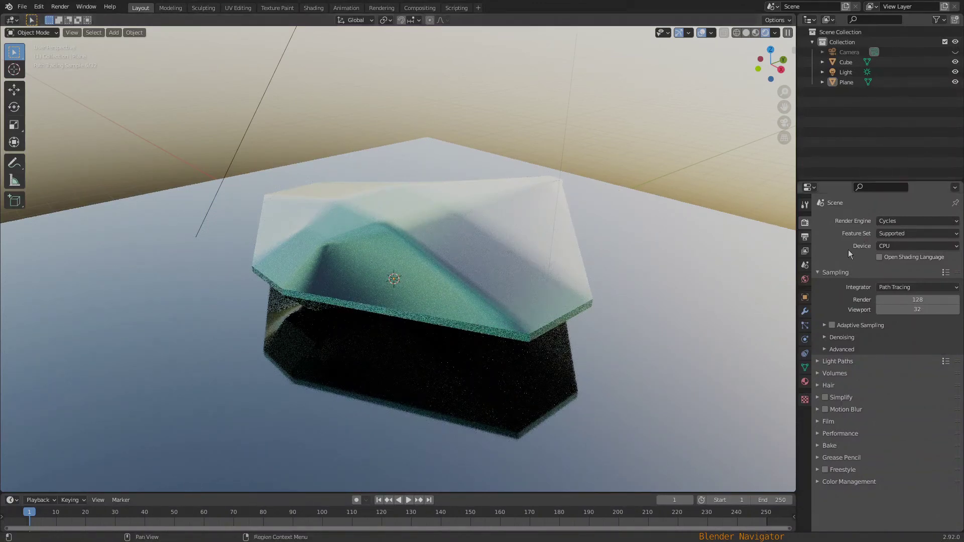
Set the Cycles render device to GPU Compute and view the body from a higher angle.
click(888, 245)
click(887, 268)
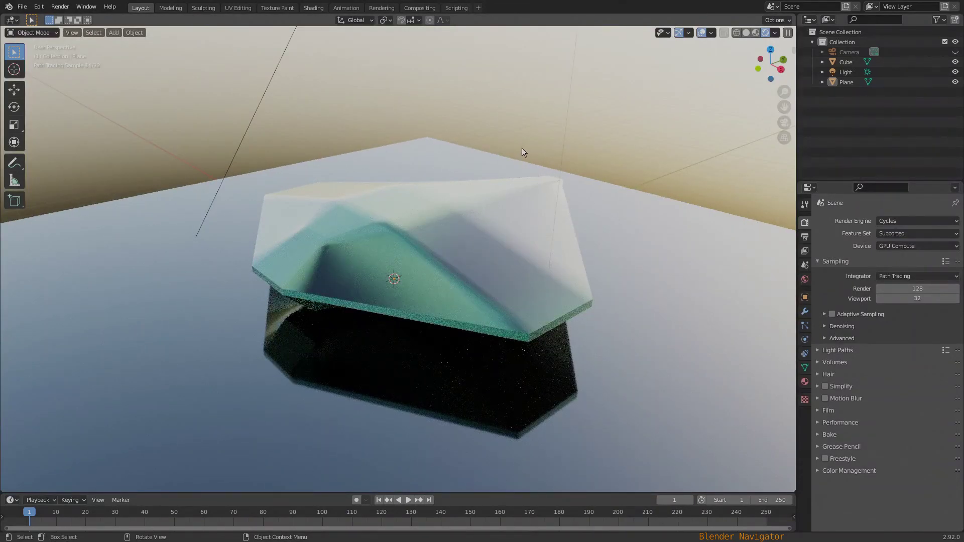
middle_drag(522, 151, 510, 278)
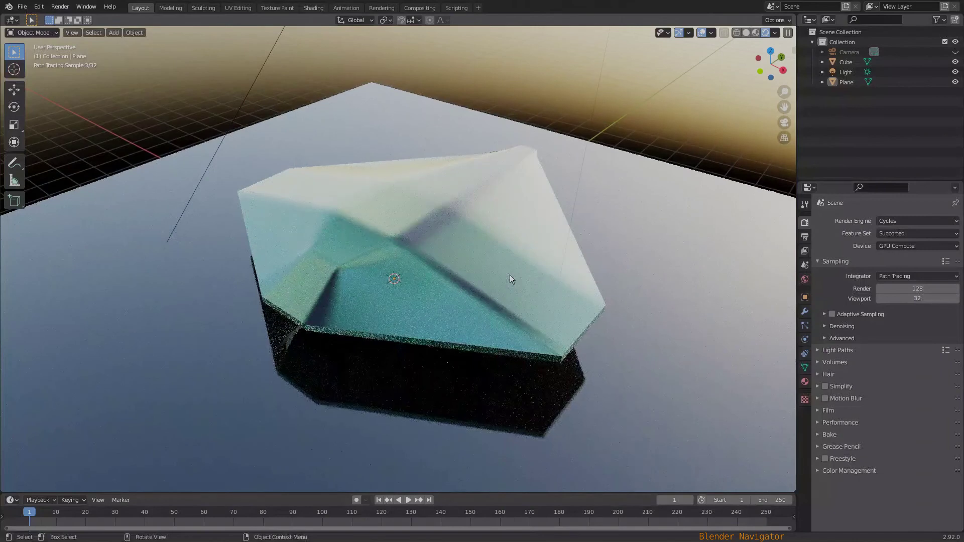
Add a Subdivision Surface modifier with viewport level 2 to the body and inspect its smoothed edges all around.
click(510, 276)
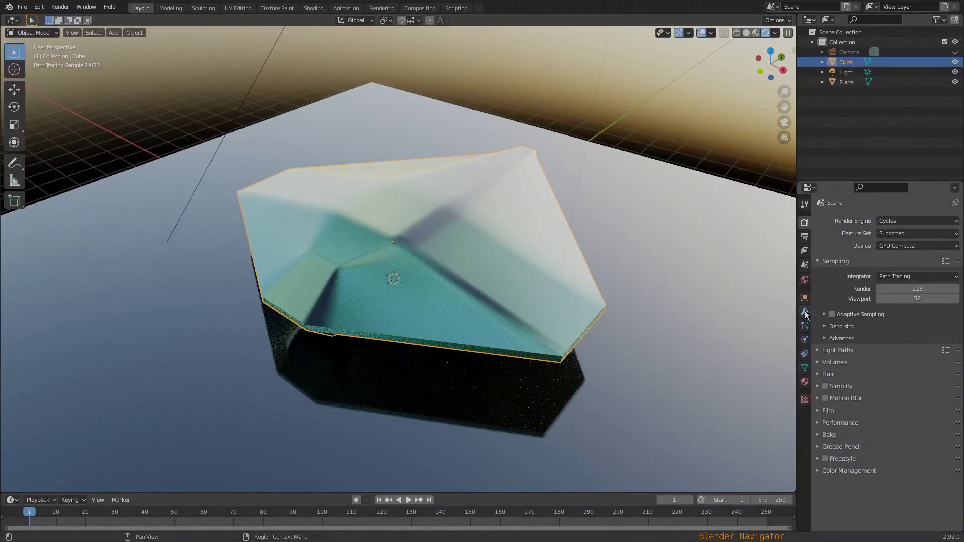
click(805, 313)
click(873, 221)
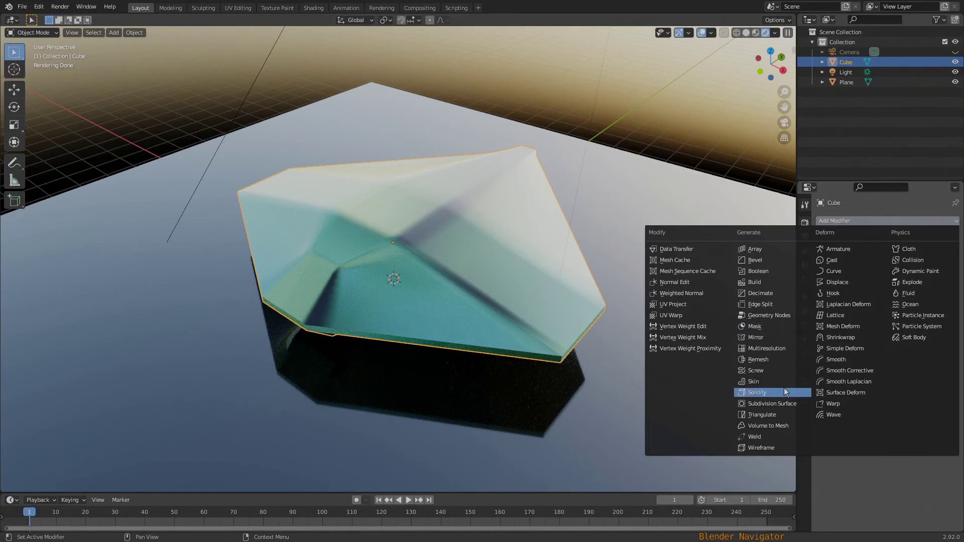
click(785, 404)
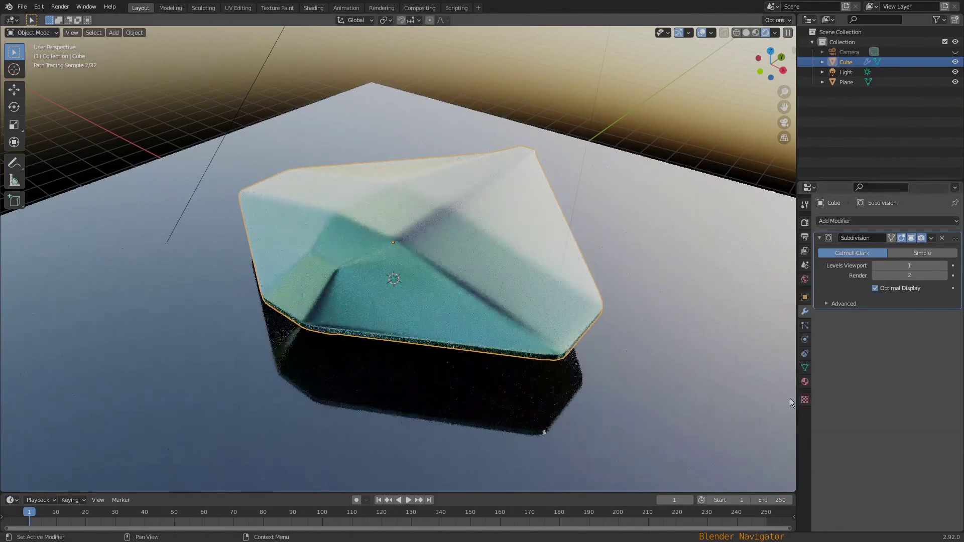
click(944, 266)
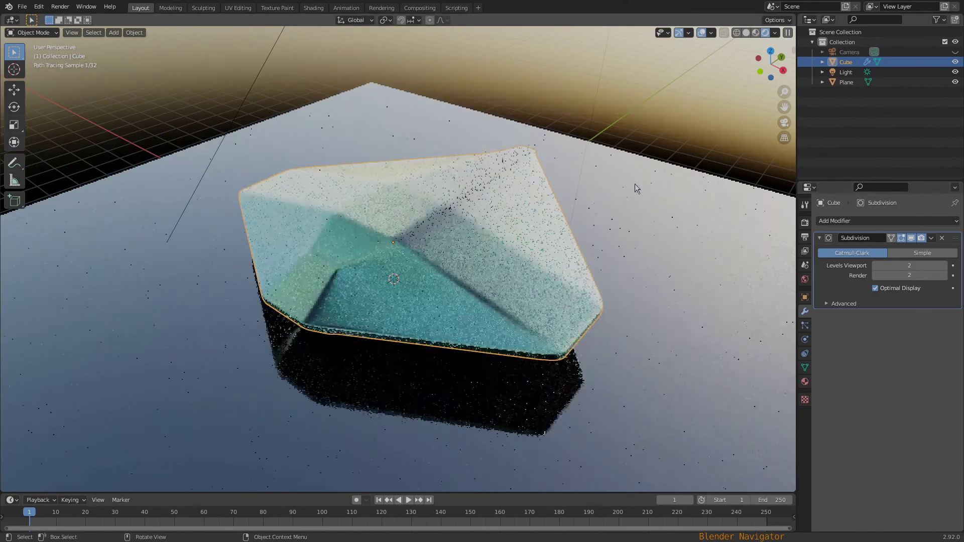
click(676, 132)
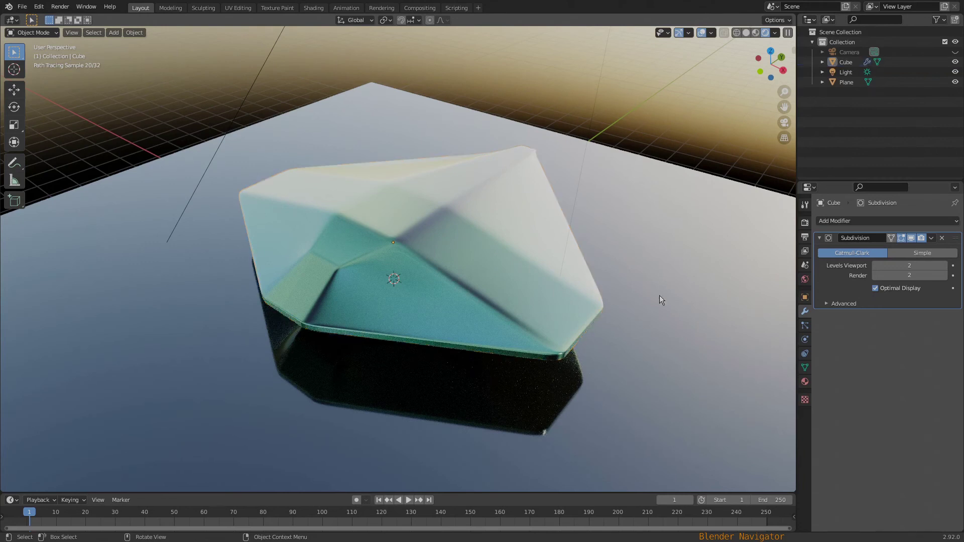
middle_drag(475, 389, 606, 374)
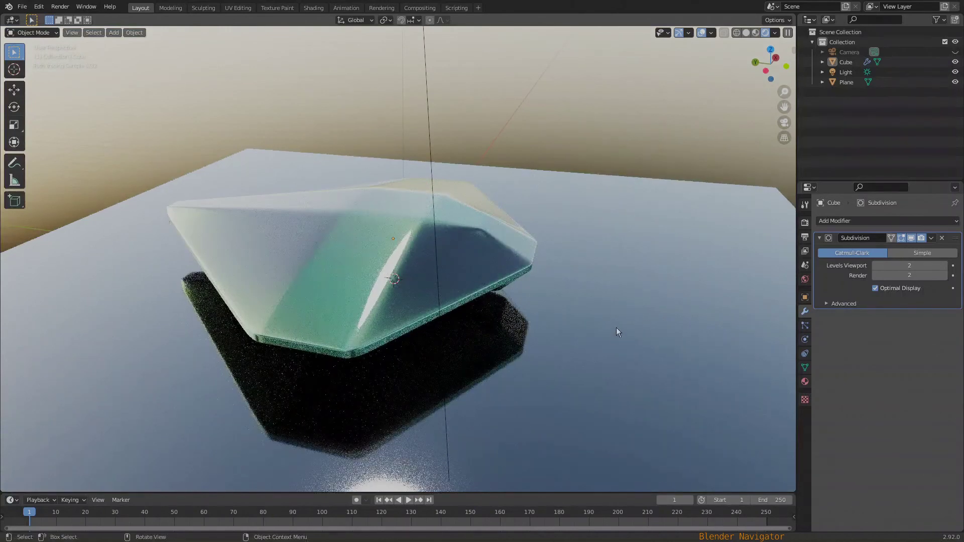
middle_drag(677, 317, 538, 340)
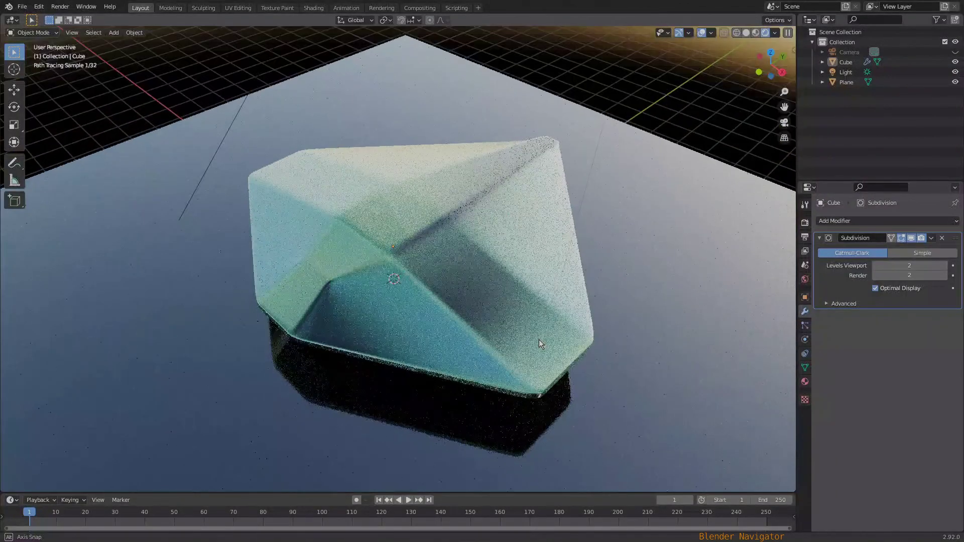
Set the roughness of the body material's Principled BSDF to 0 in the shader nodes and return to the layout view.
scroll(537, 315, up, 3)
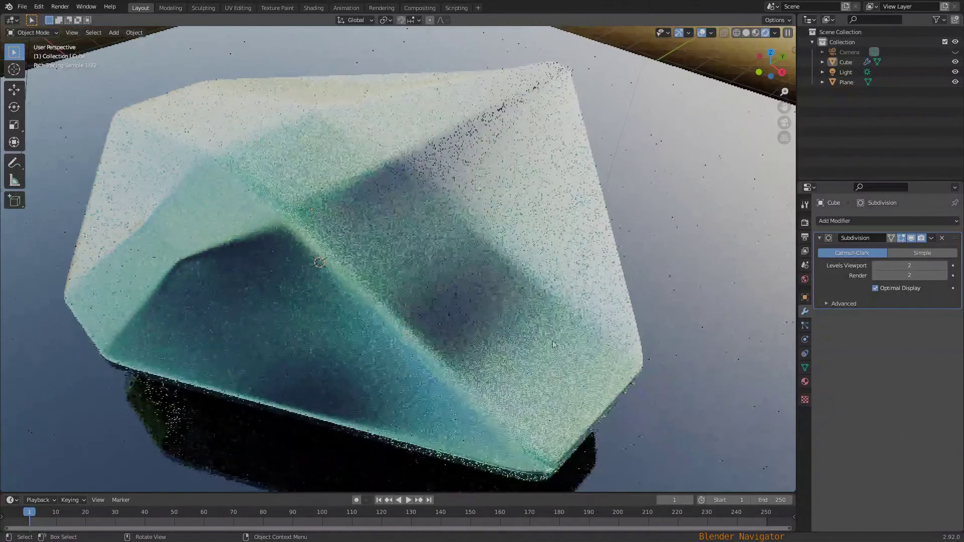
scroll(531, 289, down, 3)
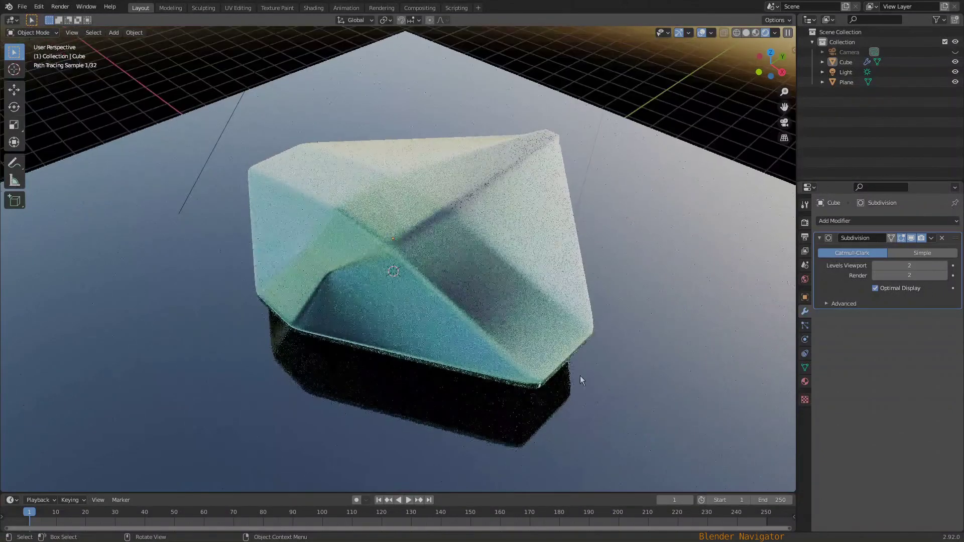
middle_drag(580, 375, 570, 355)
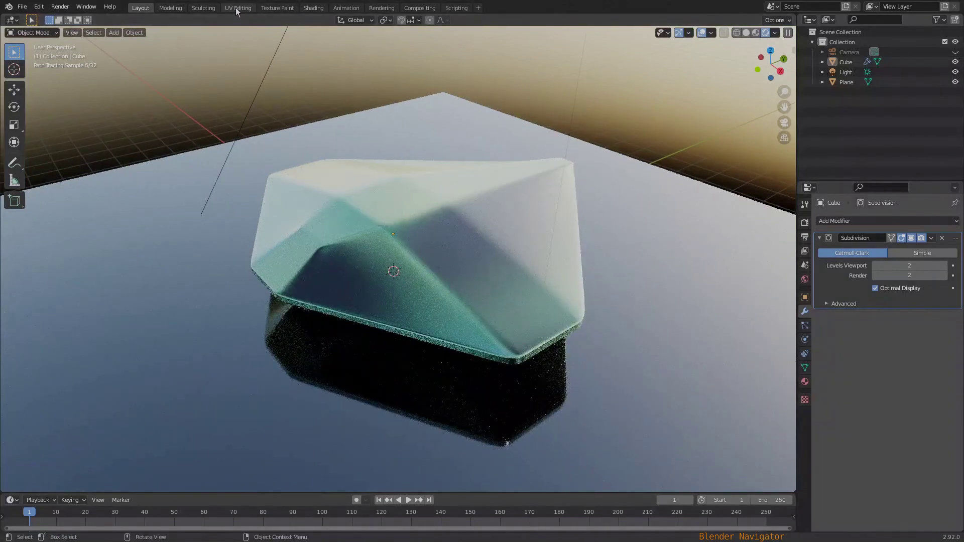
click(314, 9)
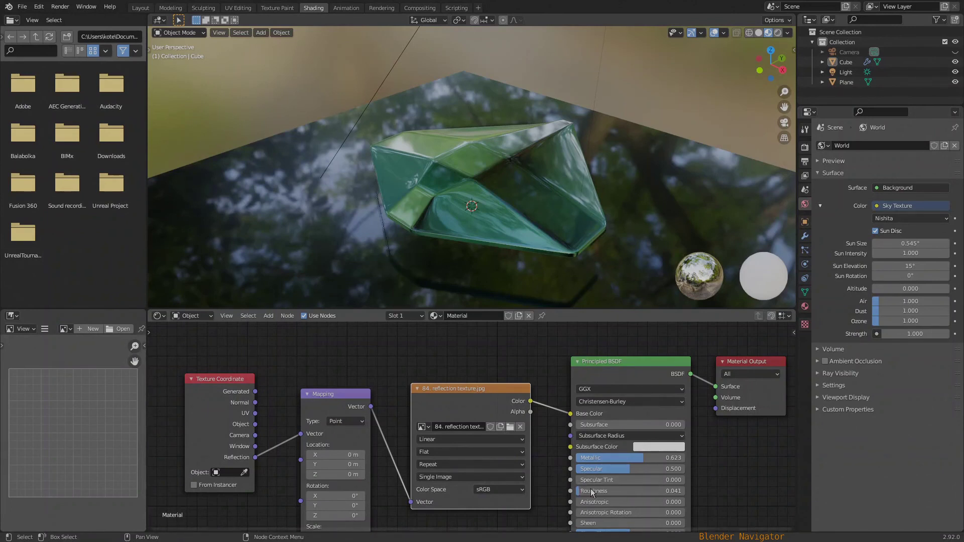
drag(631, 491, 582, 491)
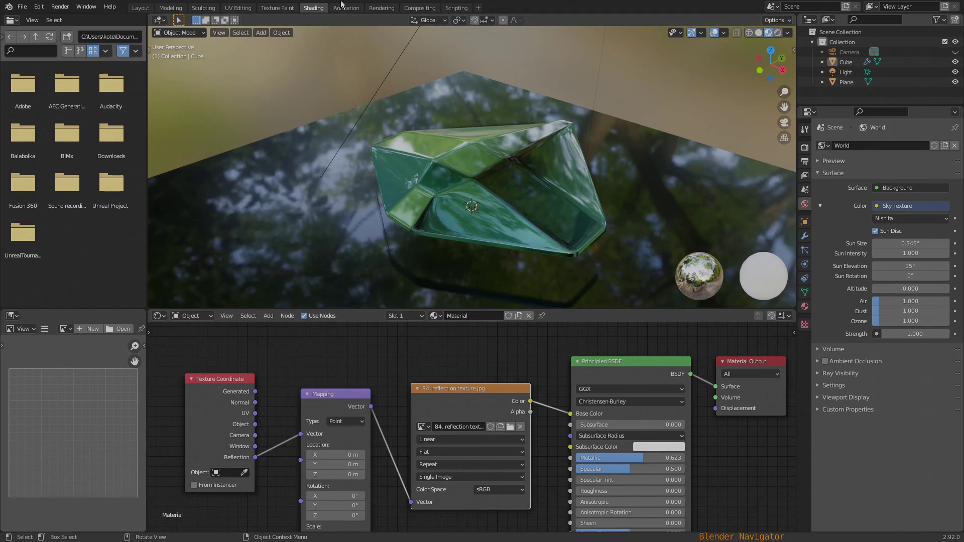
click(140, 8)
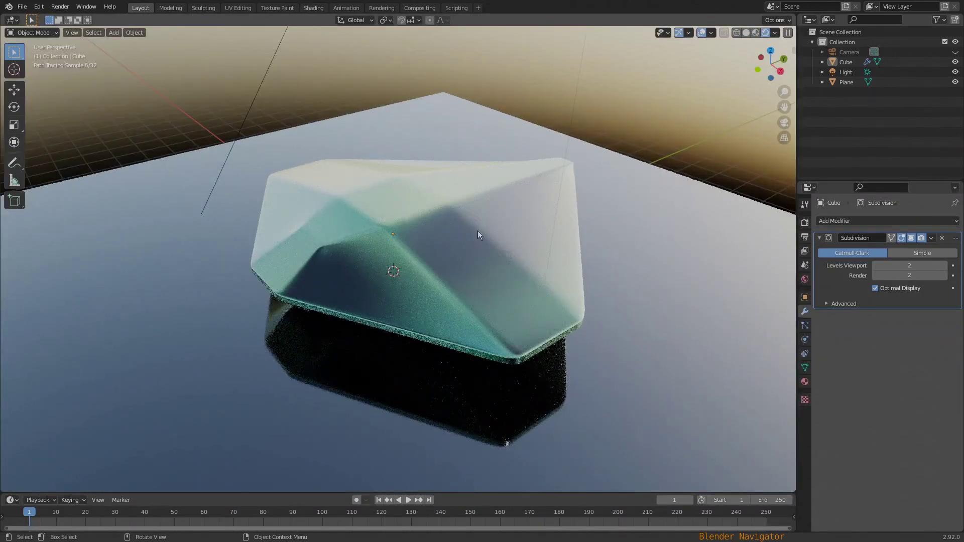
Examine the body's glossy surface and its reflection in the ground plane from several angles and distances.
mouse_move(477, 230)
middle_down()
mouse_move(478, 268)
mouse_move(484, 225)
middle_up()
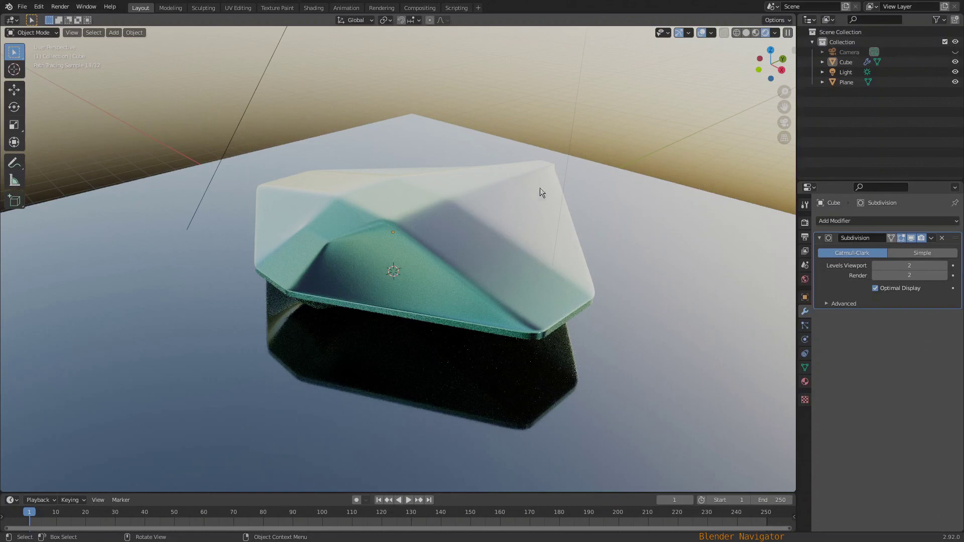
scroll(540, 188, up, 2)
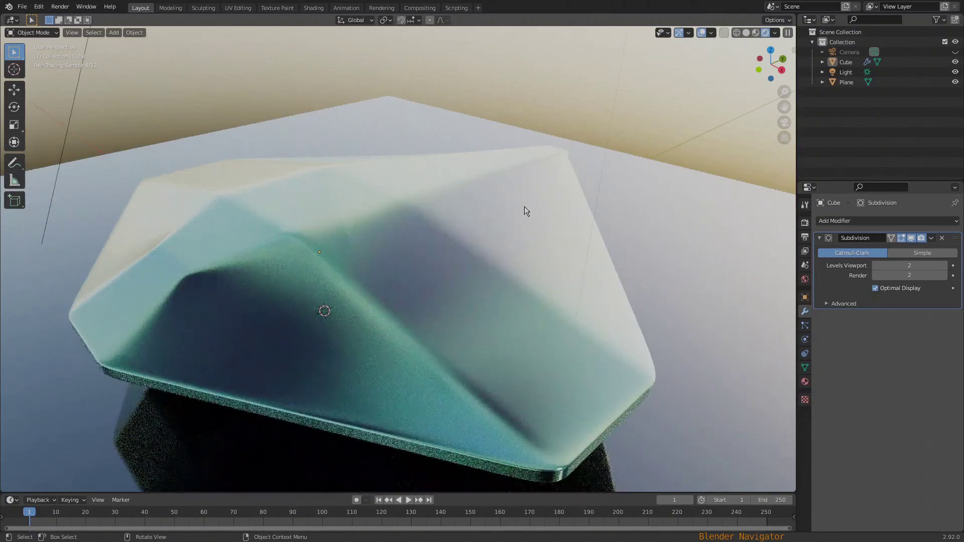
ctrl+middle_drag(502, 226, 505, 237)
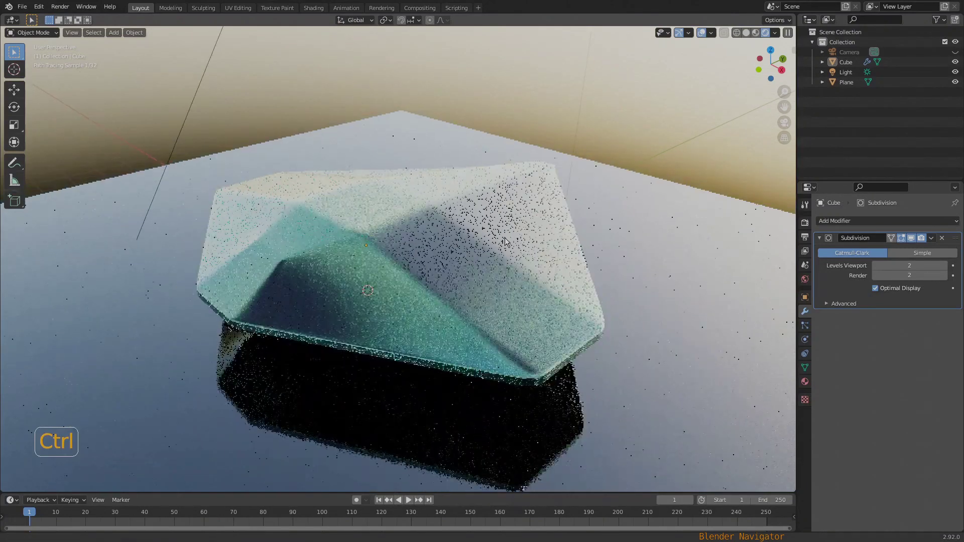
mouse_move(515, 276)
middle_down()
mouse_move(499, 227)
mouse_move(378, 236)
mouse_move(432, 280)
mouse_move(481, 276)
mouse_move(441, 275)
middle_up()
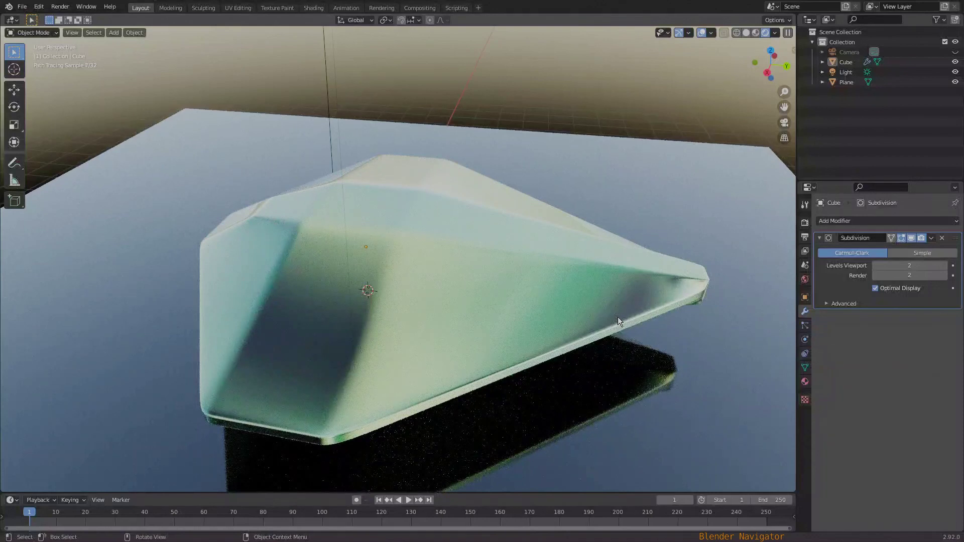
ctrl+middle_drag(445, 222, 438, 231)
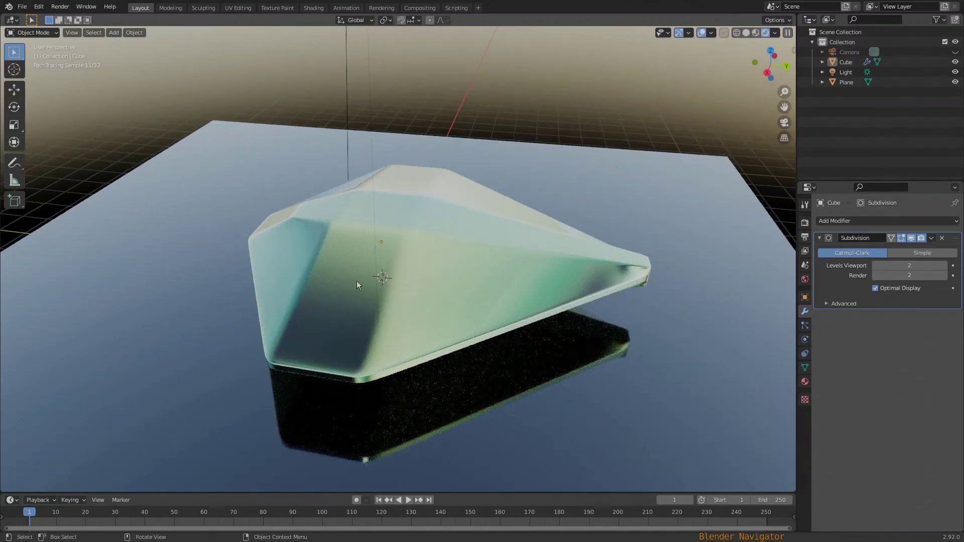
mouse_move(357, 281)
middle_down()
mouse_move(433, 273)
mouse_move(416, 278)
mouse_move(415, 210)
middle_up()
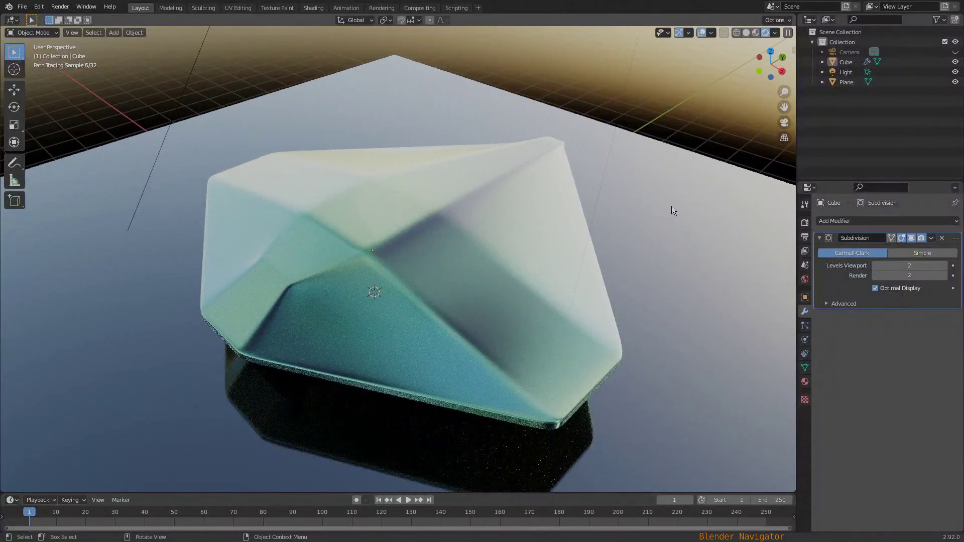
middle_drag(619, 261, 620, 253)
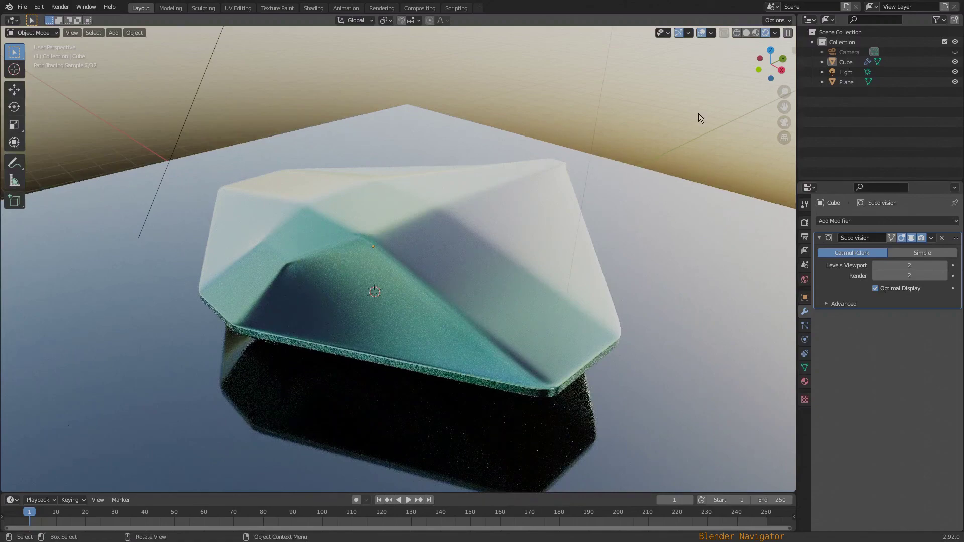